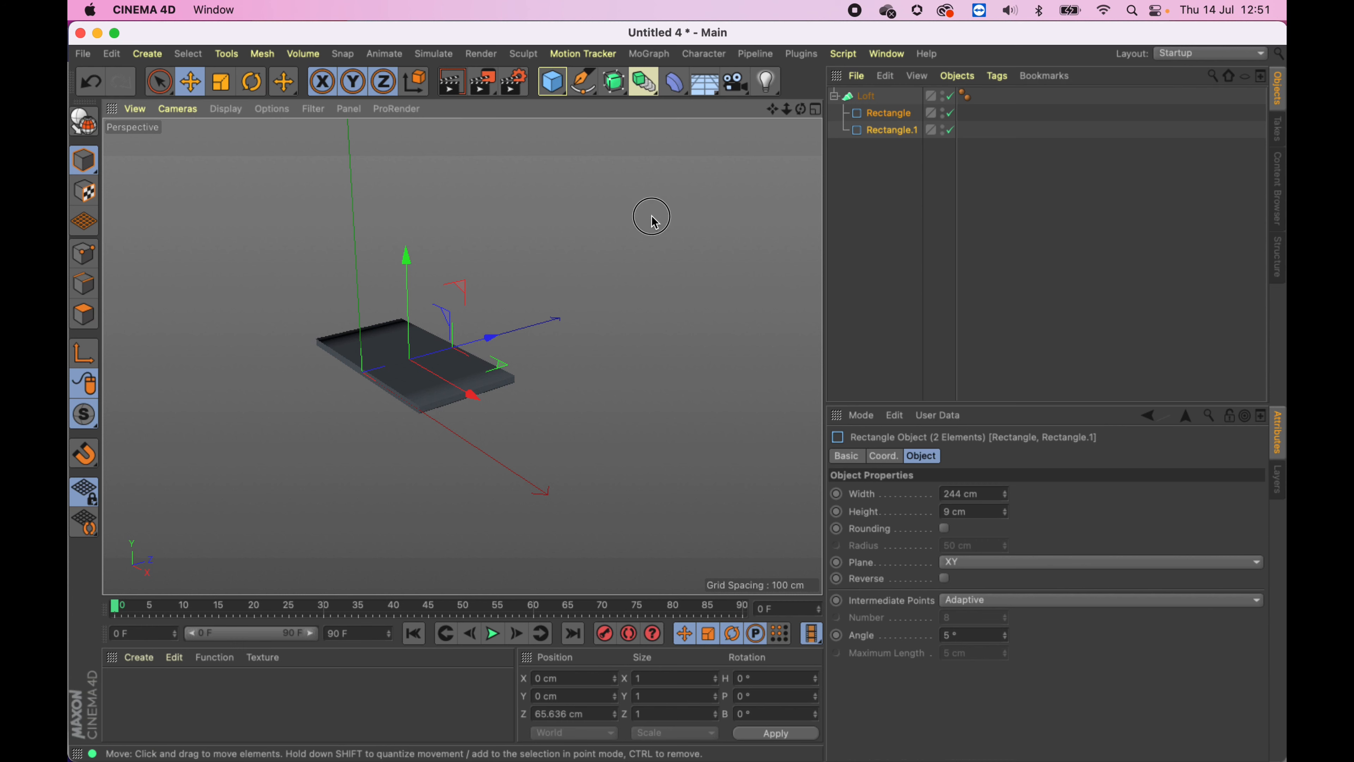
- Set the height of both rectangle splines under the Loft to 2 cm
alt+drag(653, 217, 489, 387)
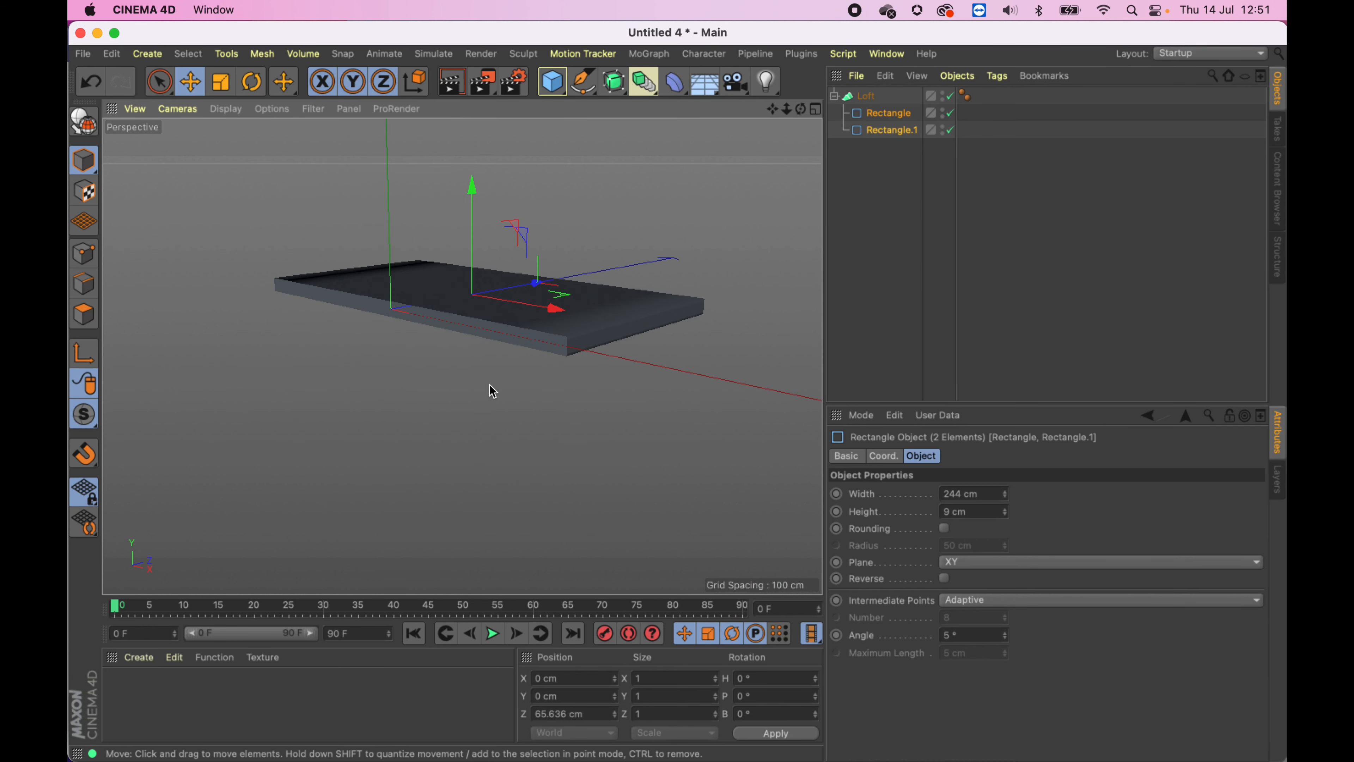
click(893, 101)
shift+click(891, 131)
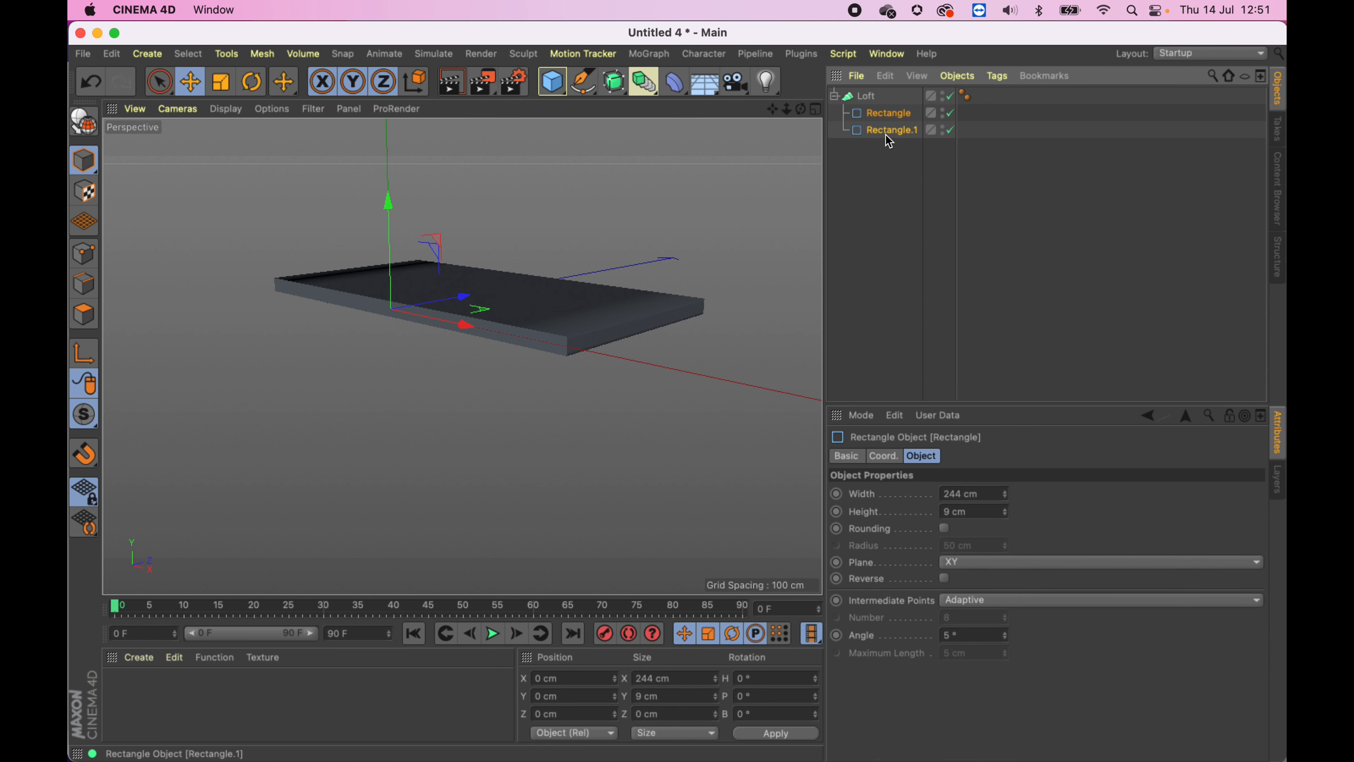
click(1006, 517)
click(1006, 516)
click(1005, 516)
click(1005, 516)
click(1005, 517)
click(1005, 516)
click(1006, 516)
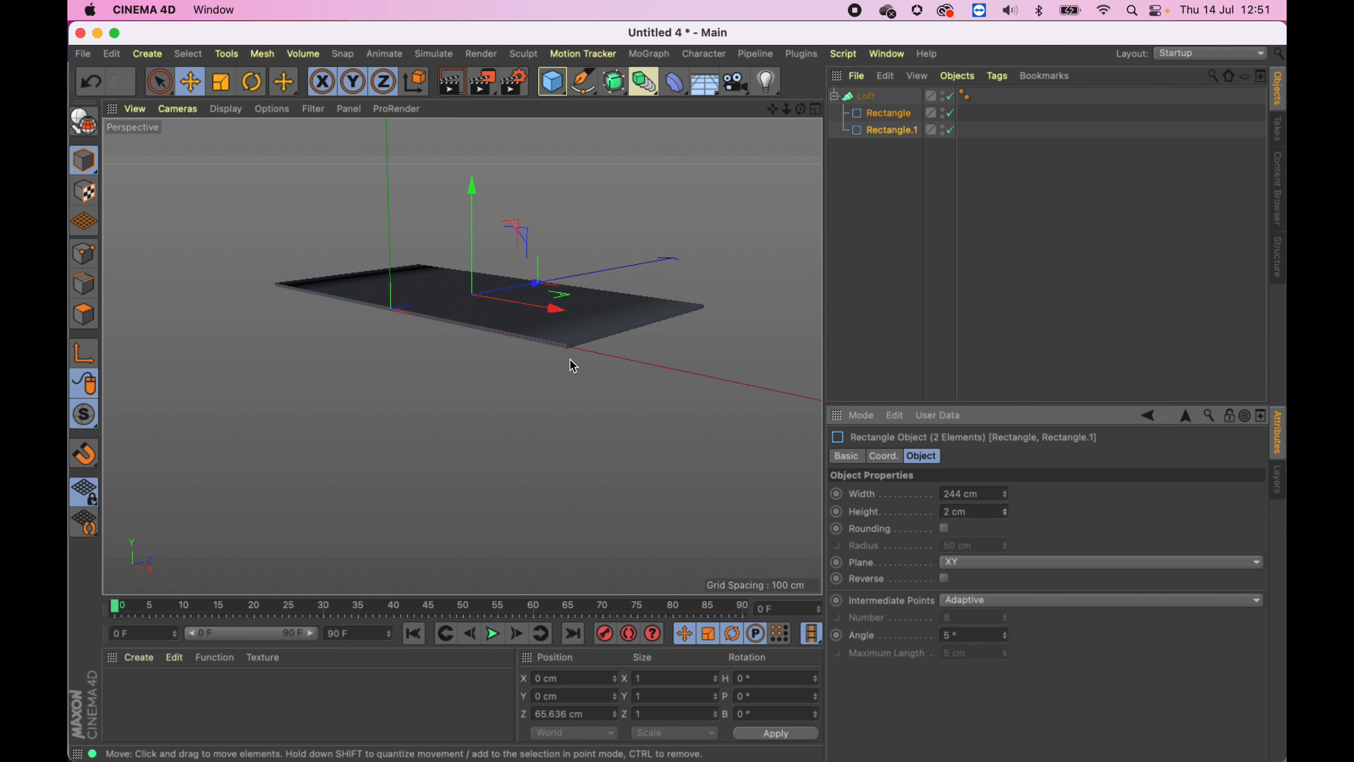
- Move the second rectangle along Z to about 64 cm
mouse_move(621, 300)
alt+mouse_down()
mouse_move(666, 304)
mouse_move(550, 417)
mouse_move(527, 383)
mouse_move(586, 184)
mouse_move(602, 281)
mouse_move(498, 343)
alt+mouse_up()
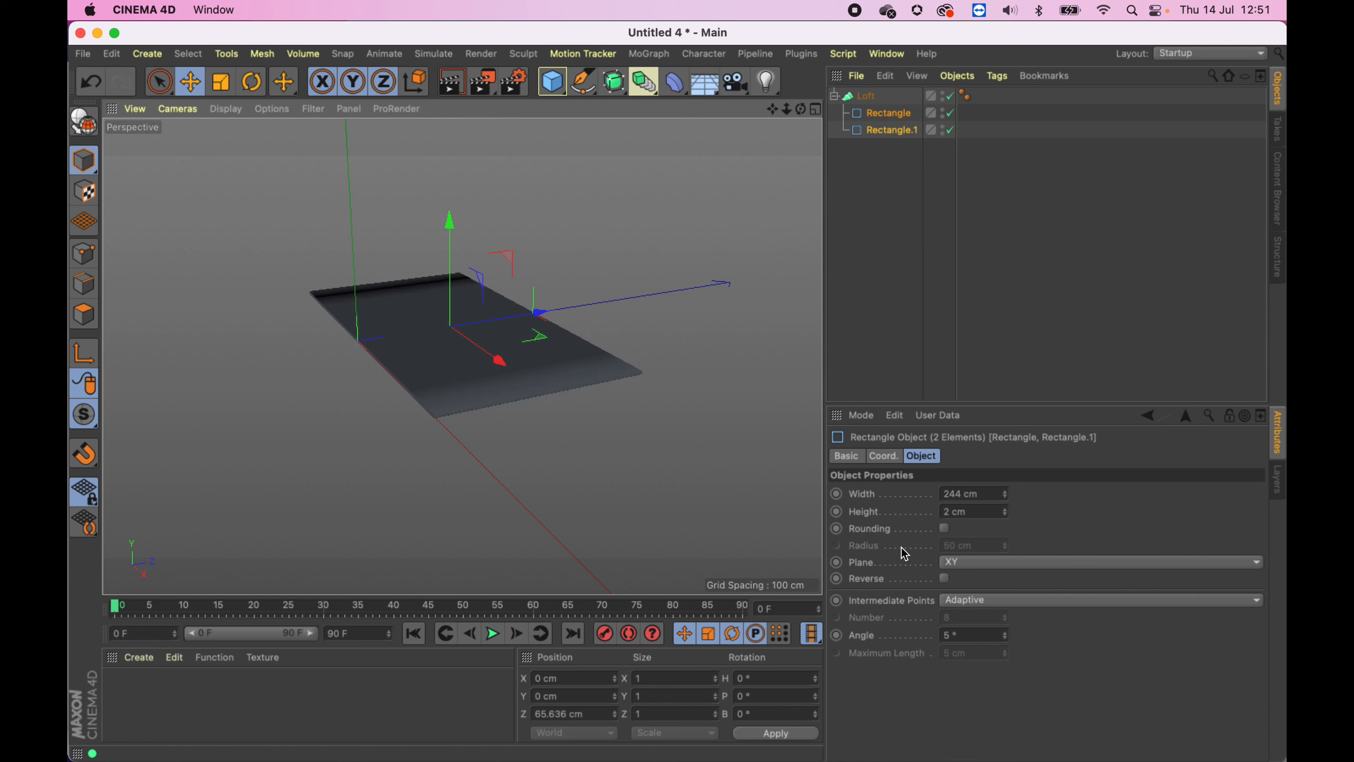
alt+right_drag(543, 344, 458, 359)
alt+drag(458, 359, 447, 394)
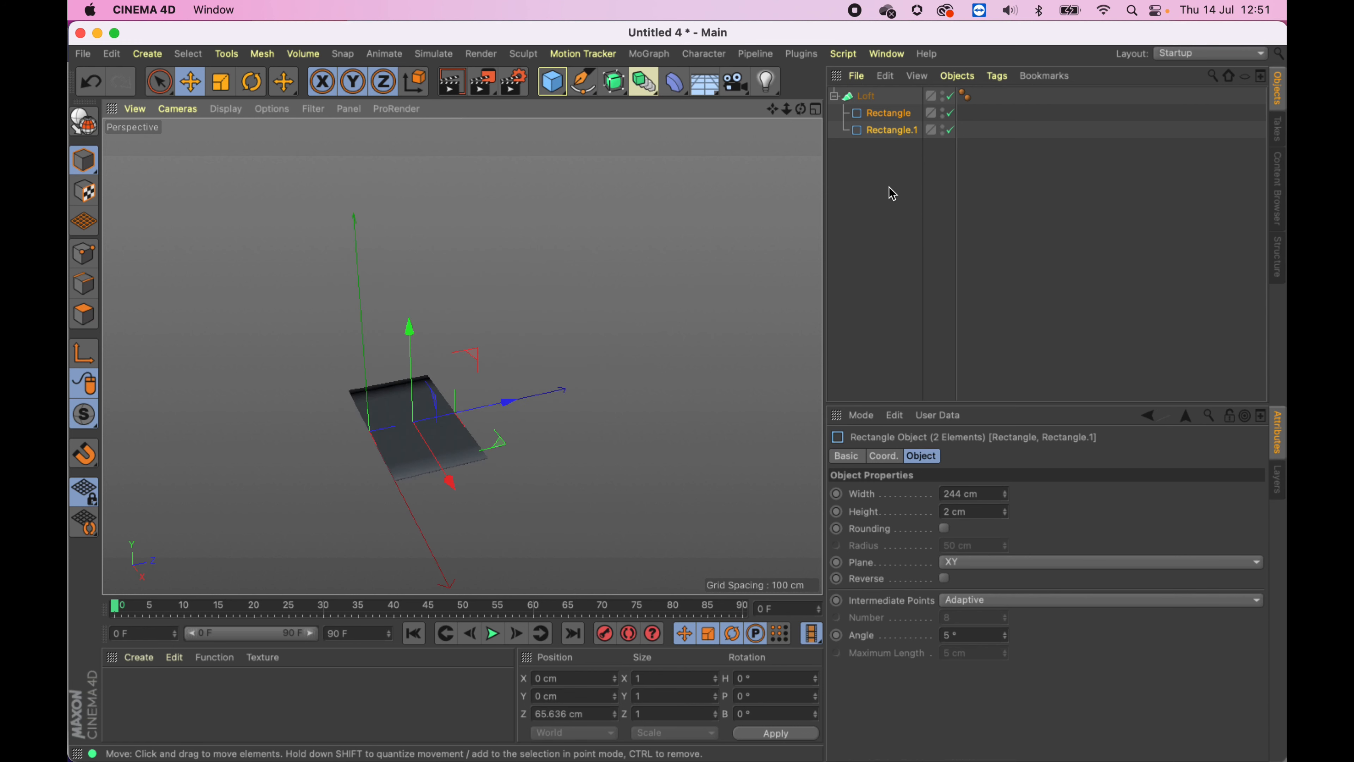
click(882, 115)
click(881, 133)
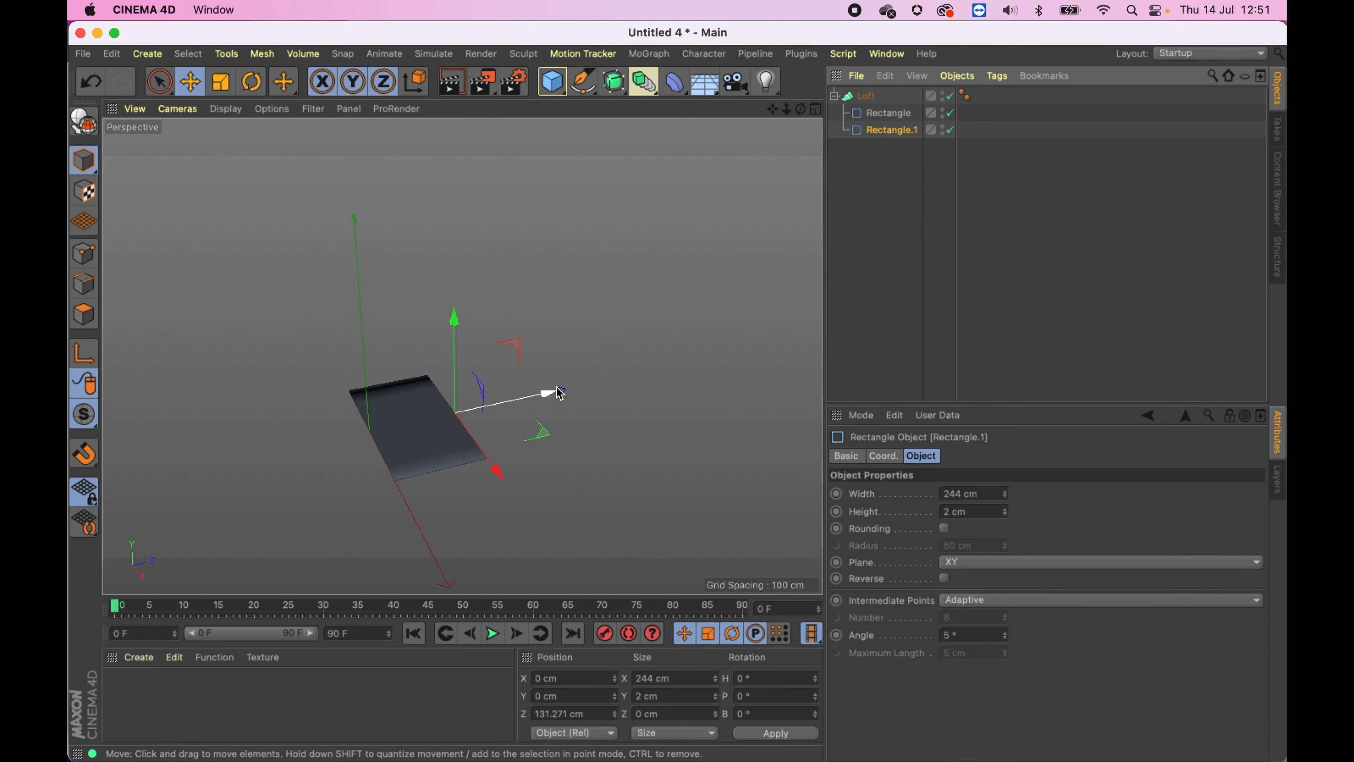
drag(552, 394, 508, 400)
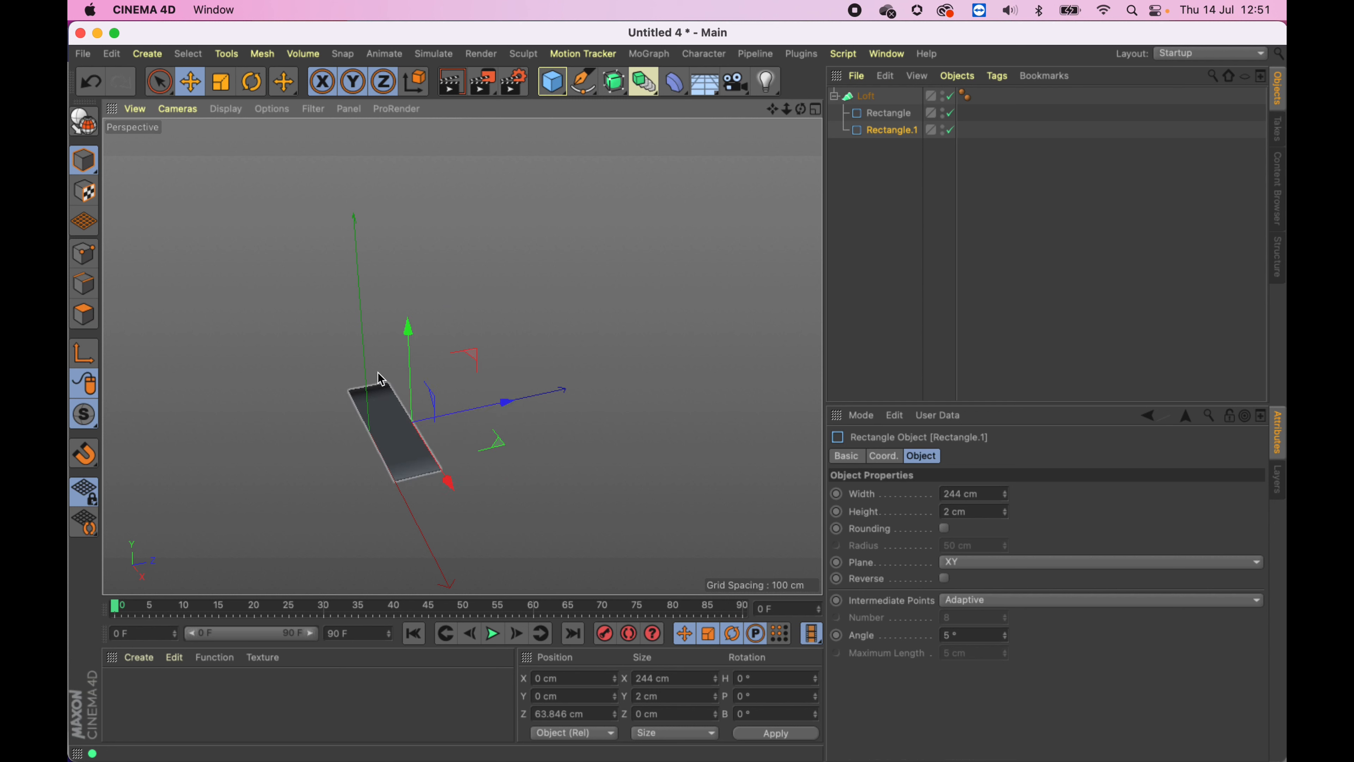
- Add a Circle spline and place it as the last child of the Loft
alt+drag(349, 369, 303, 332)
mouse_move(442, 385)
alt+mouse_down()
mouse_move(421, 371)
mouse_move(435, 368)
alt+mouse_up()
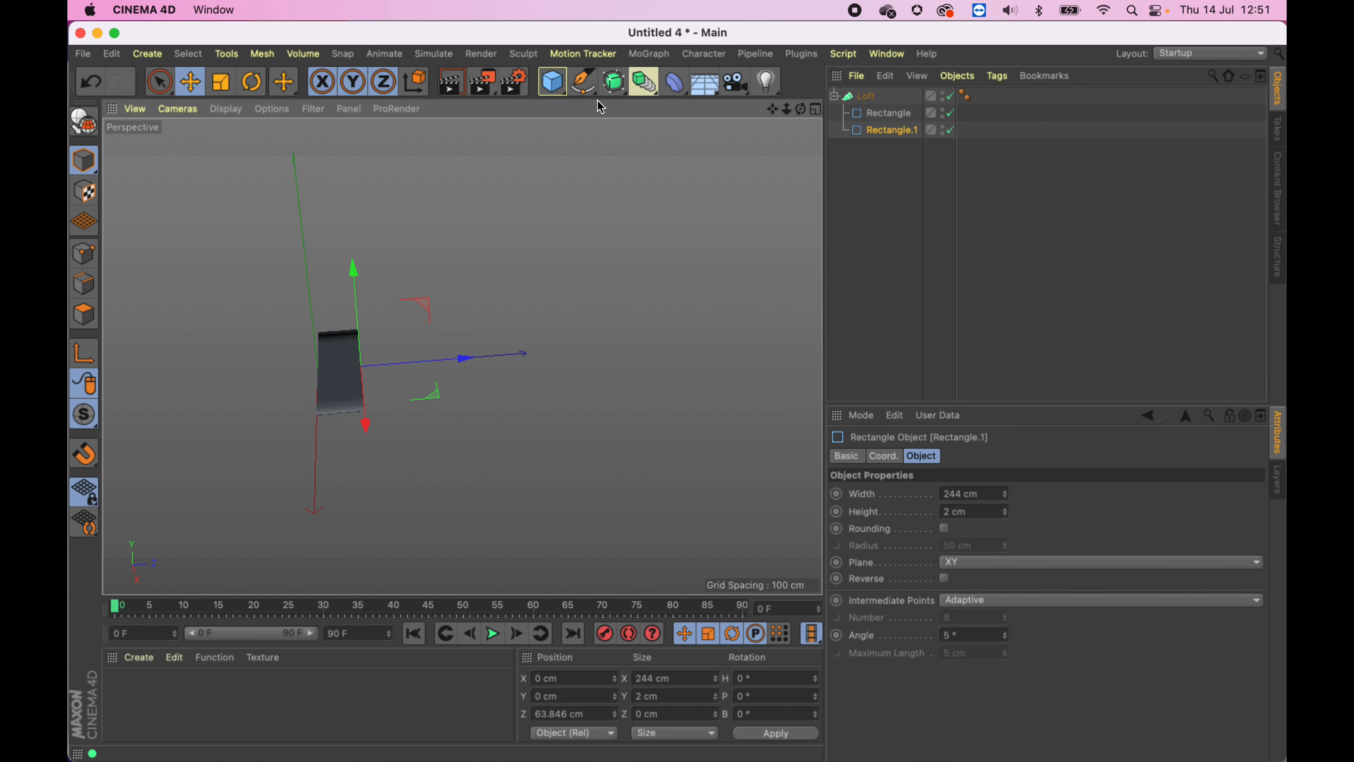
drag(591, 83, 803, 137)
mouse_move(878, 102)
mouse_down()
mouse_move(876, 148)
mouse_move(876, 116)
mouse_up()
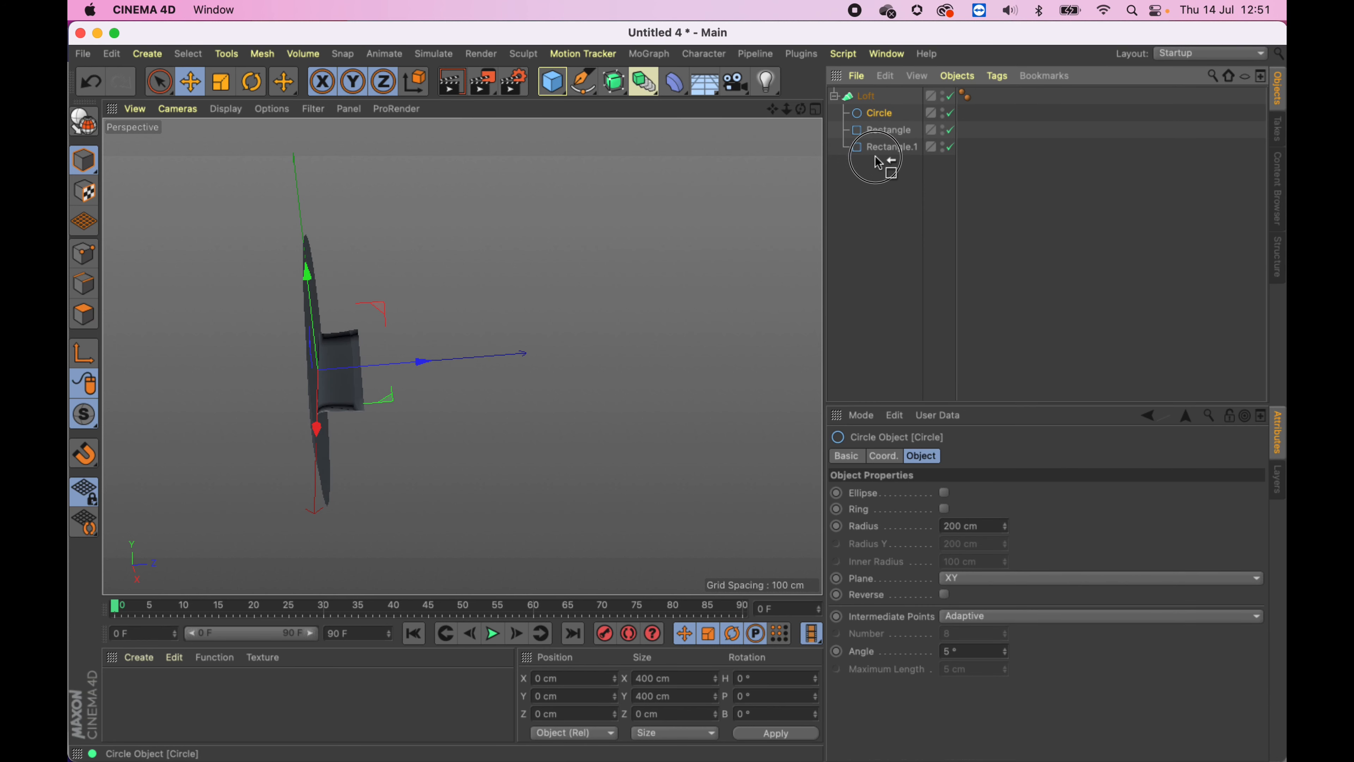
drag(879, 162, 880, 136)
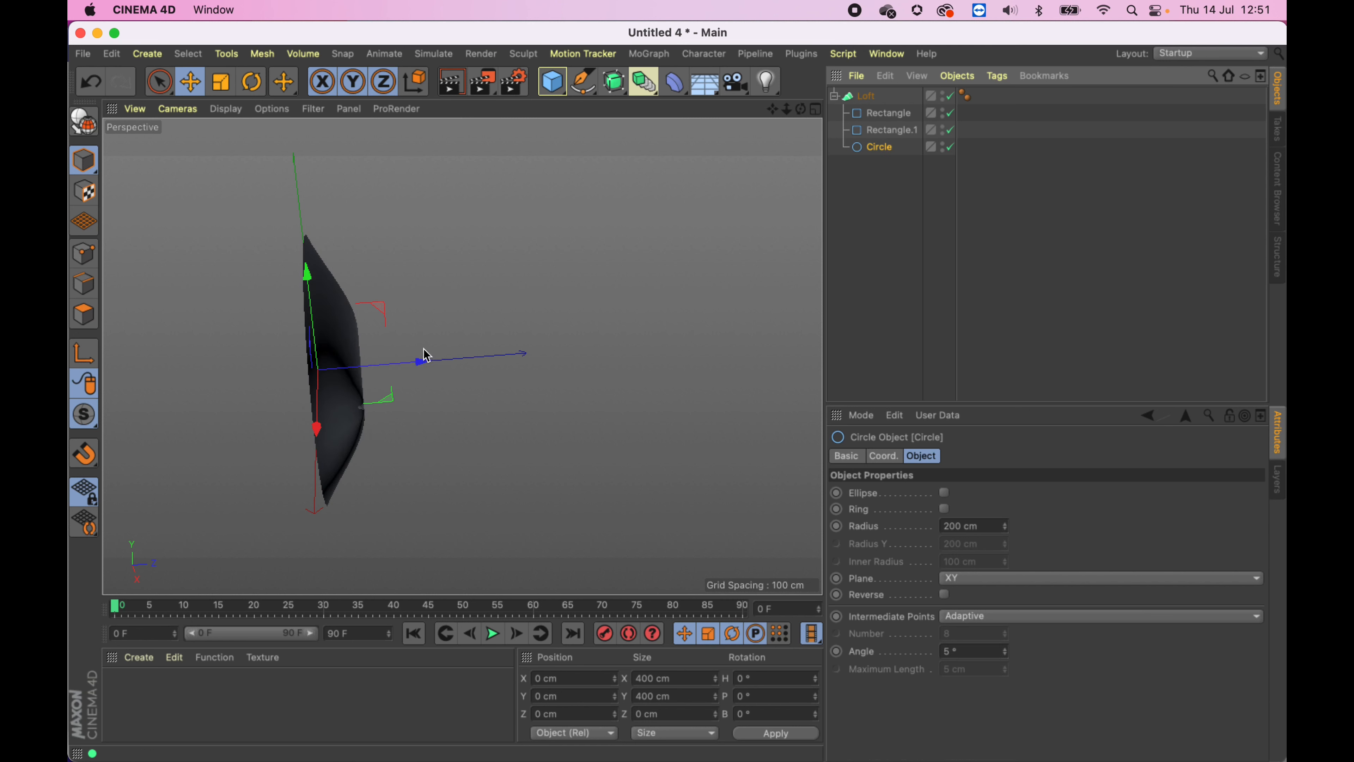
- Move the circle along Z to about 143 cm and set its radius to 114 cm
drag(422, 361, 513, 359)
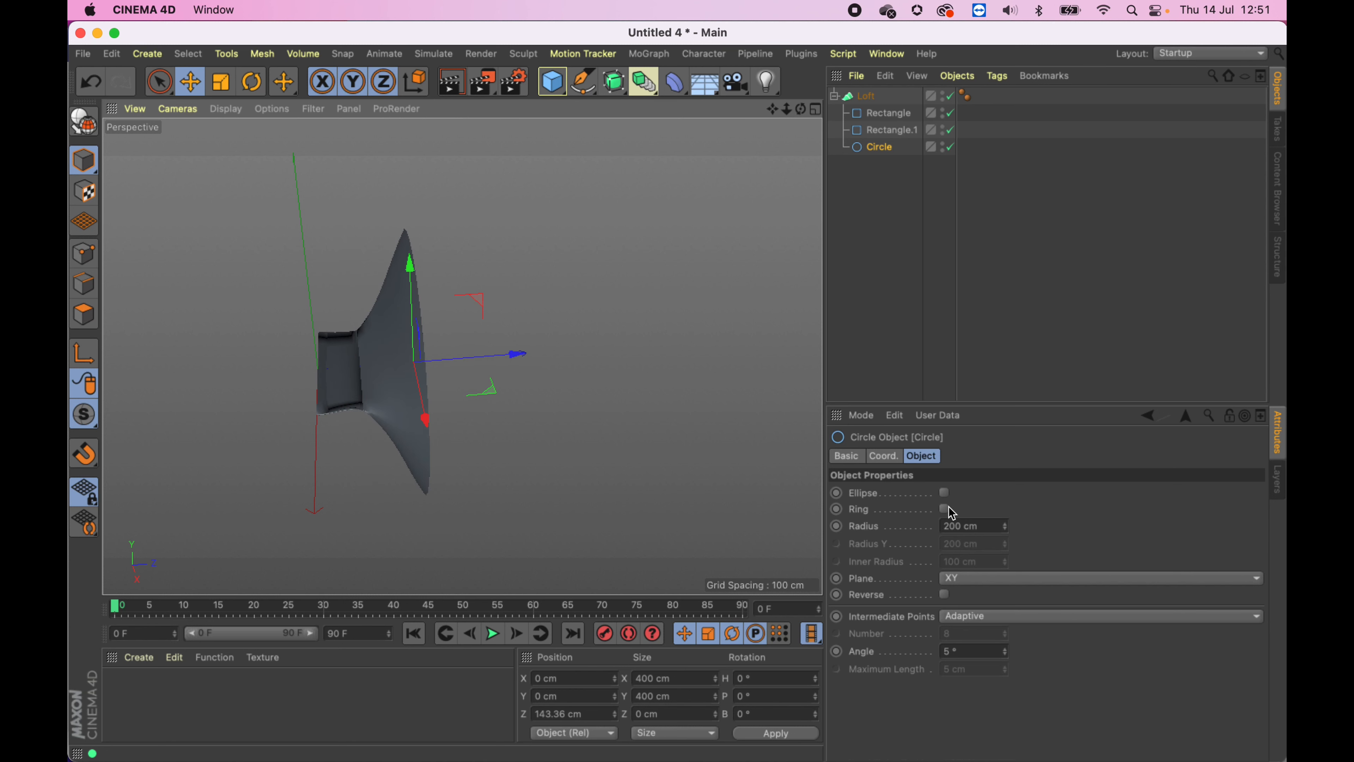
drag(1005, 528, 970, 536)
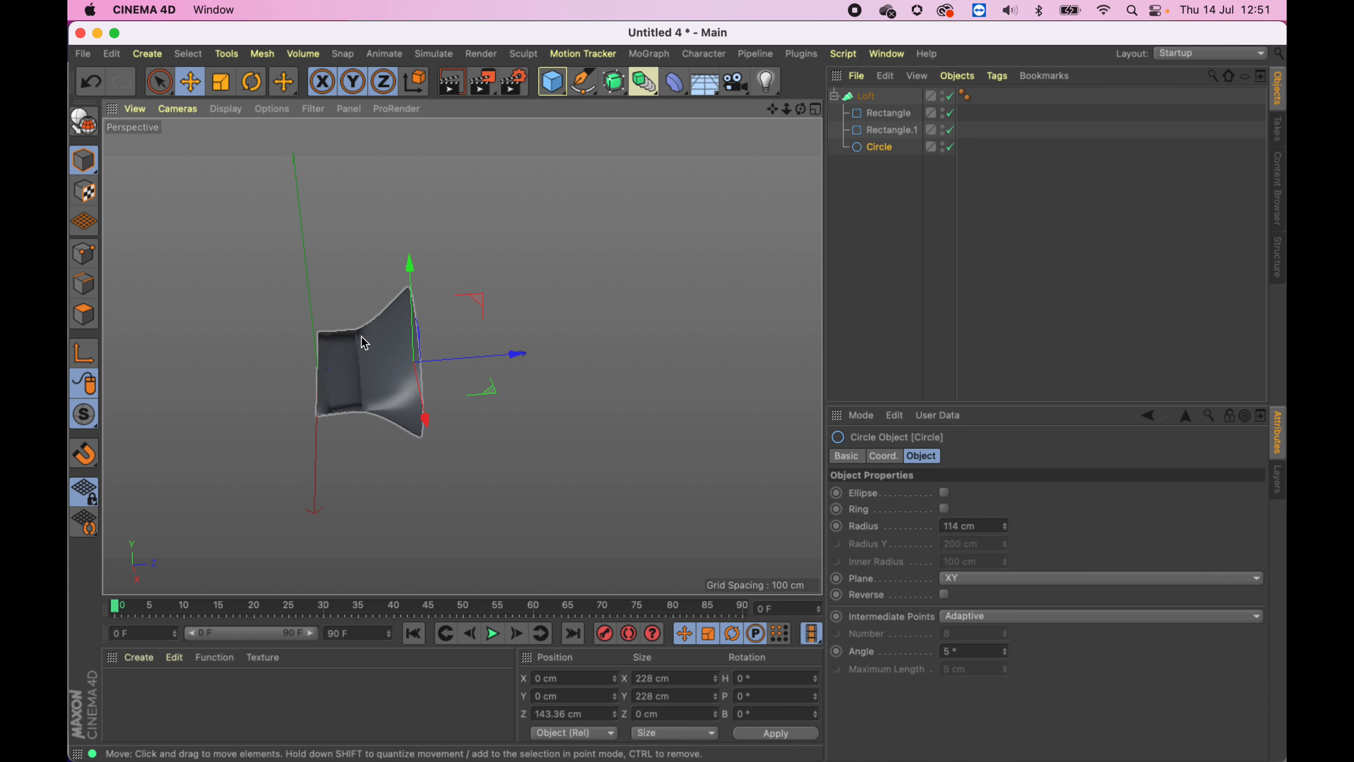
- Enable Ellipse on the circle and set its Radius to 88 cm and Radius Y to 53 cm
alt+drag(366, 342, 483, 354)
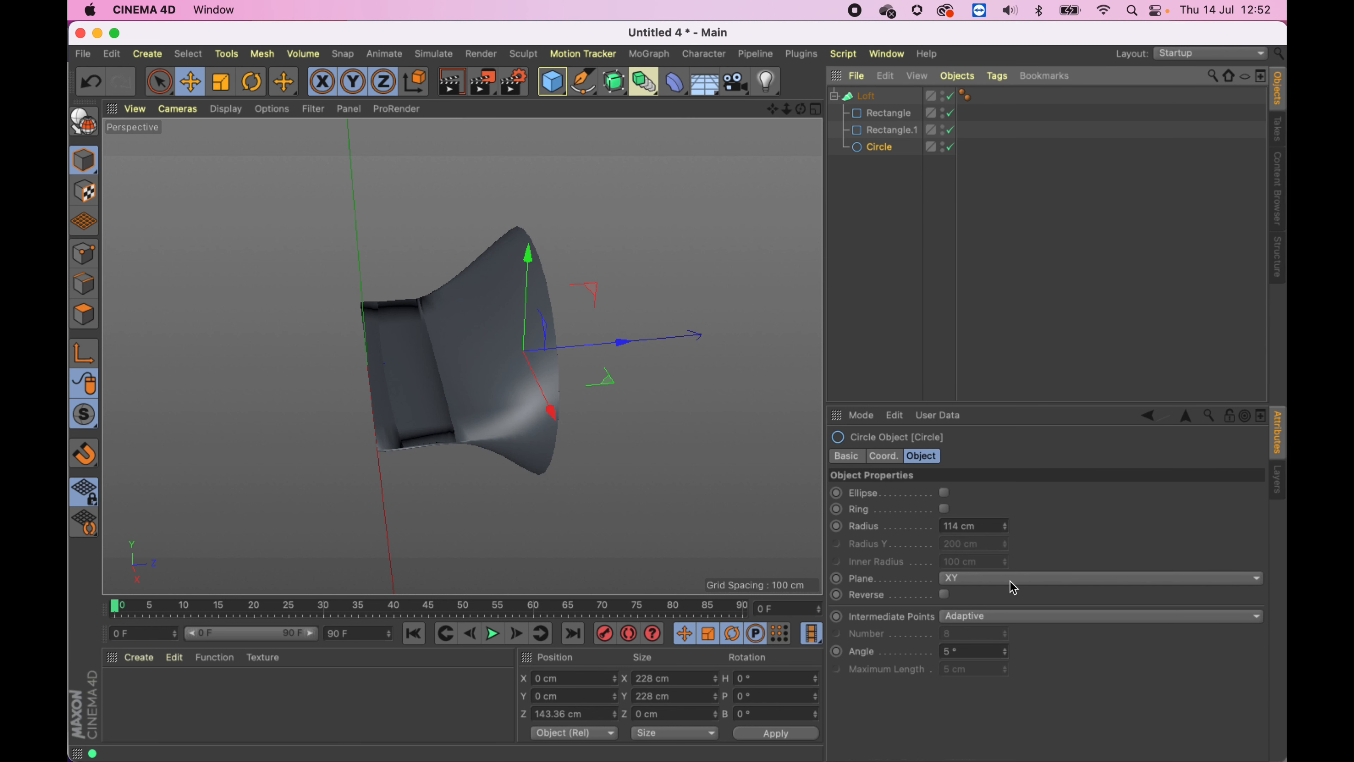
click(945, 493)
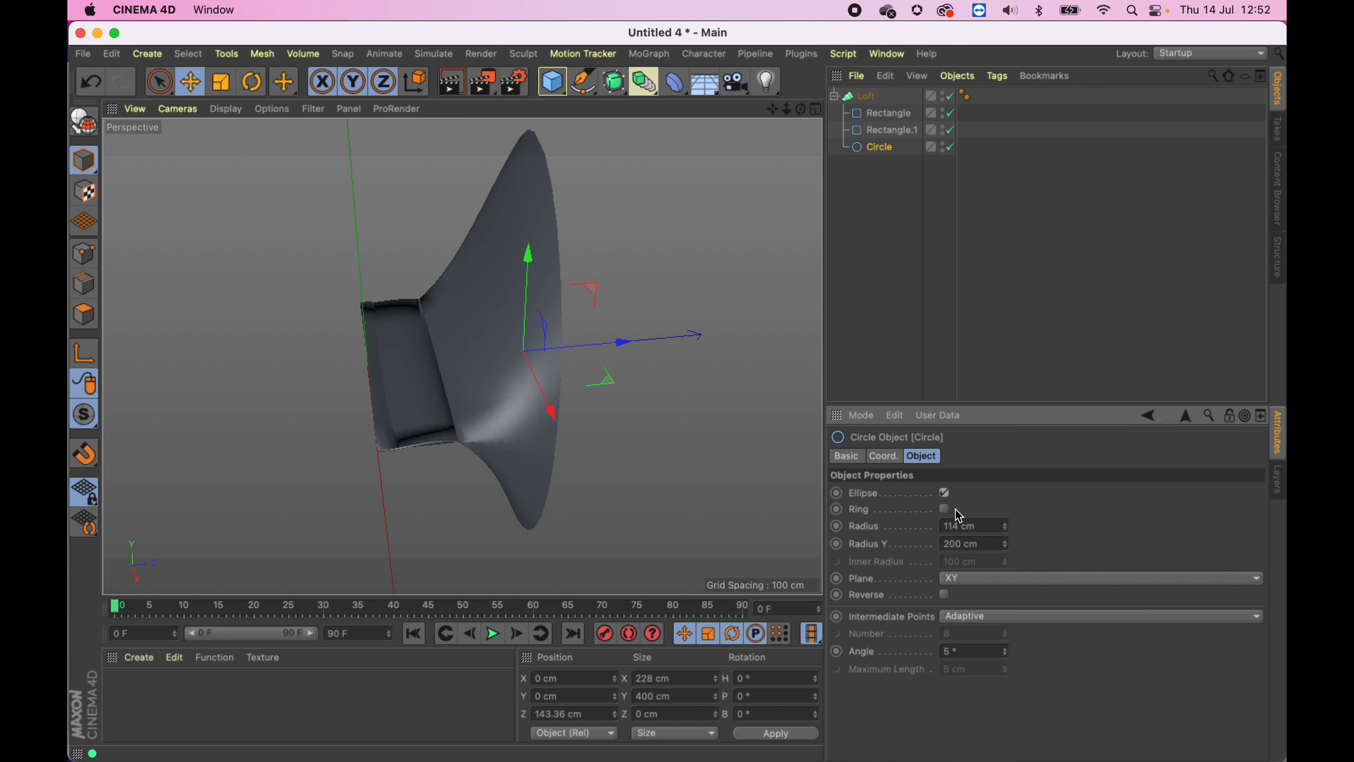
drag(1009, 528, 1013, 573)
- Duplicate the circle and move the copy along Z to about 422 cm
mouse_move(538, 381)
alt+mouse_down()
mouse_move(399, 333)
mouse_move(342, 160)
mouse_move(569, 396)
mouse_move(649, 281)
mouse_move(547, 375)
mouse_move(575, 366)
mouse_move(544, 366)
alt+mouse_up()
mouse_move(879, 155)
ctrl+mouse_down()
mouse_move(879, 169)
mouse_move(889, 162)
ctrl+mouse_up()
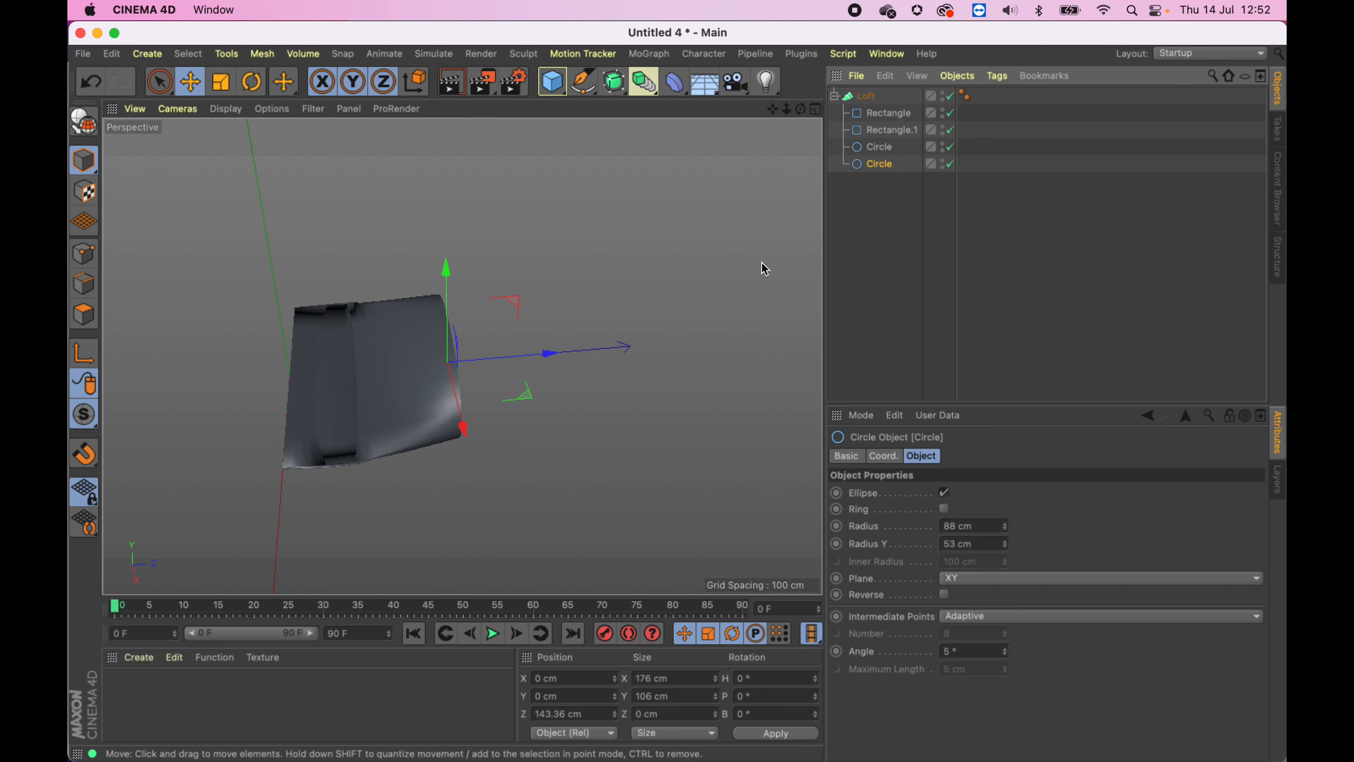
drag(569, 354, 801, 335)
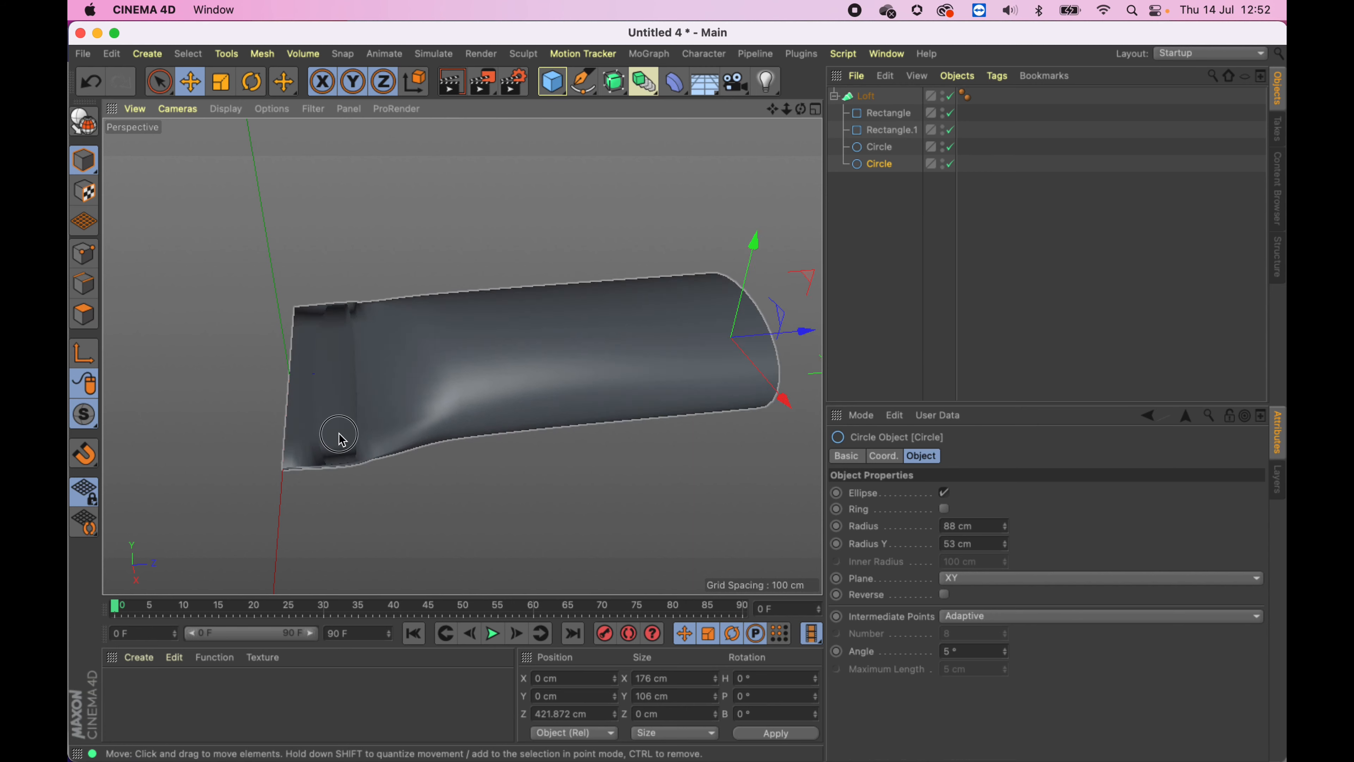
- Move the first circle along Z to about 218 cm
alt+drag(338, 433, 392, 434)
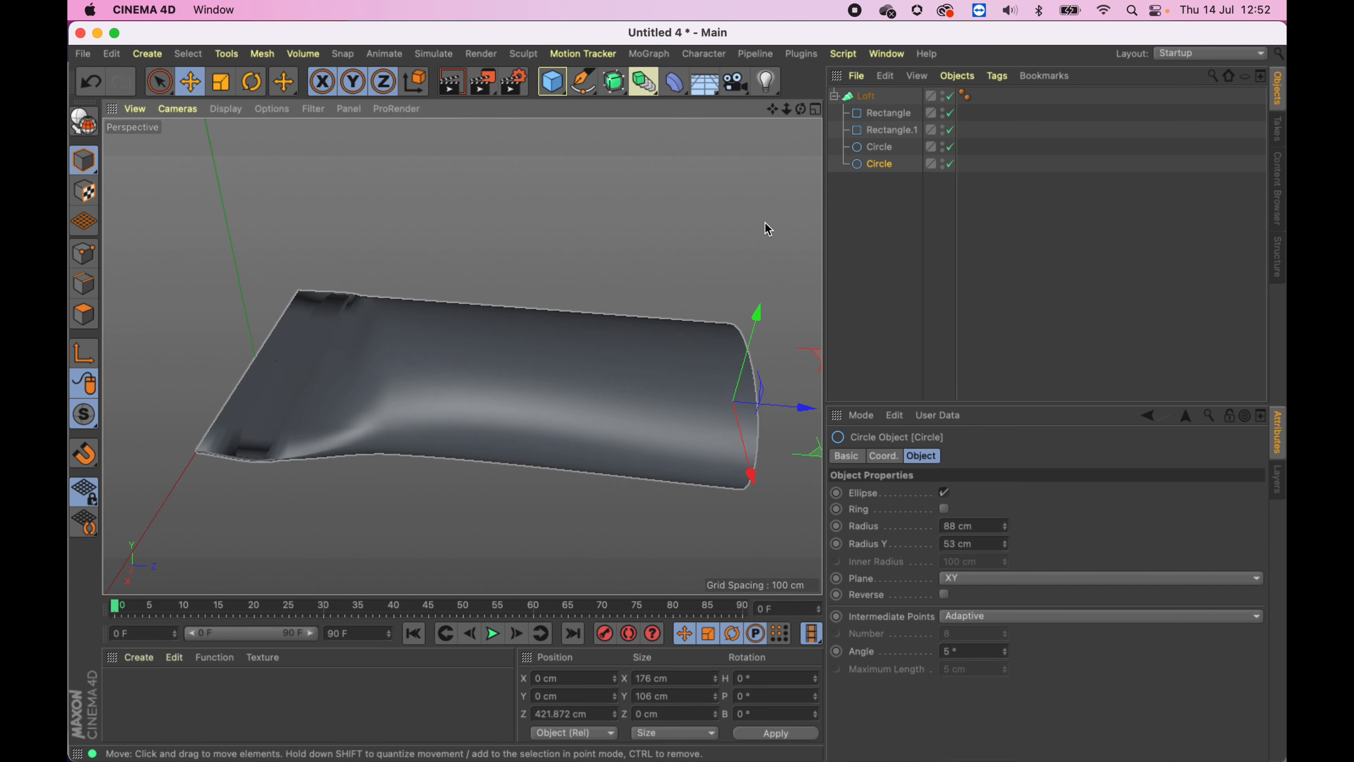
click(877, 148)
drag(514, 381, 594, 381)
alt+drag(534, 448, 496, 431)
- Switch the viewport display to Gouraud Shading (Lines)
click(226, 109)
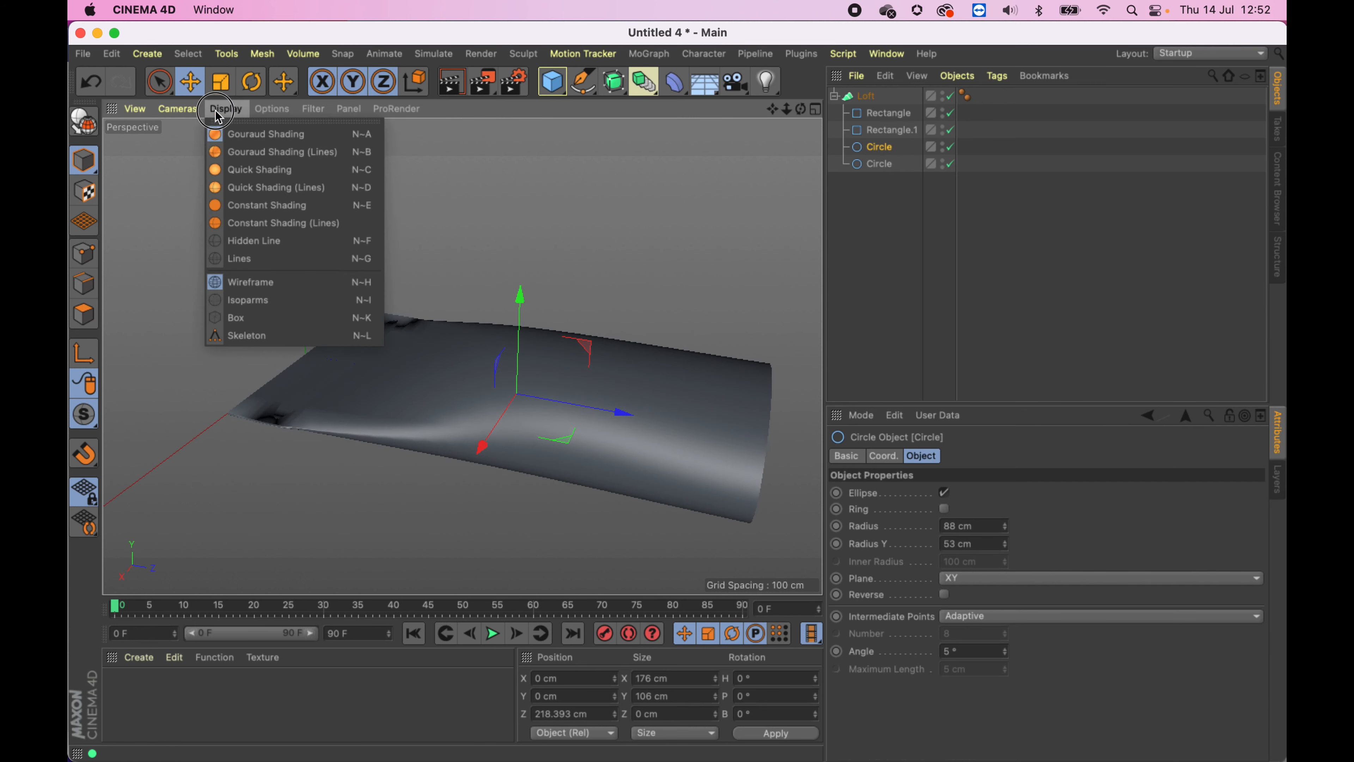
click(219, 153)
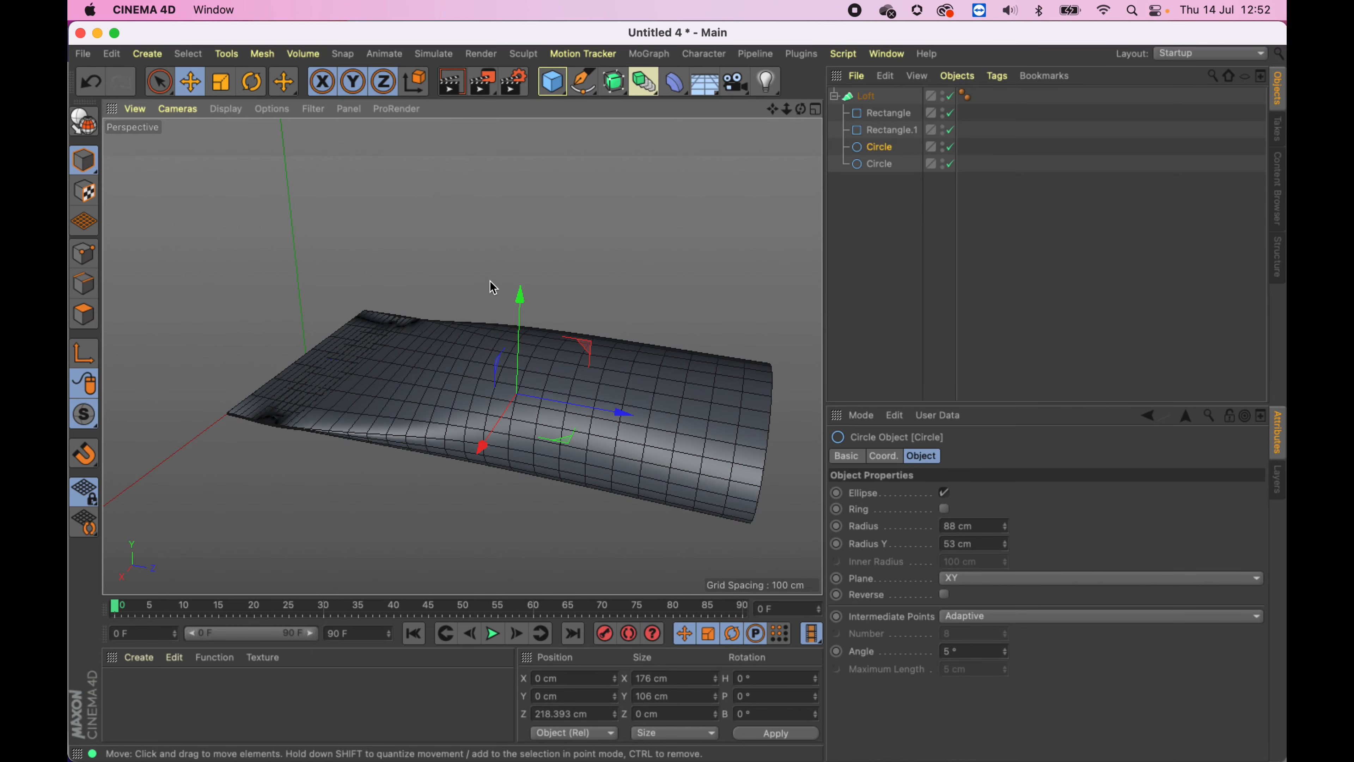
- Select the Loft and enable Linear Interpolation in its object properties
mouse_move(492, 287)
alt+mouse_down()
mouse_move(447, 460)
mouse_move(461, 337)
mouse_move(384, 427)
mouse_move(315, 460)
mouse_move(433, 221)
mouse_move(389, 341)
alt+mouse_up()
click(868, 99)
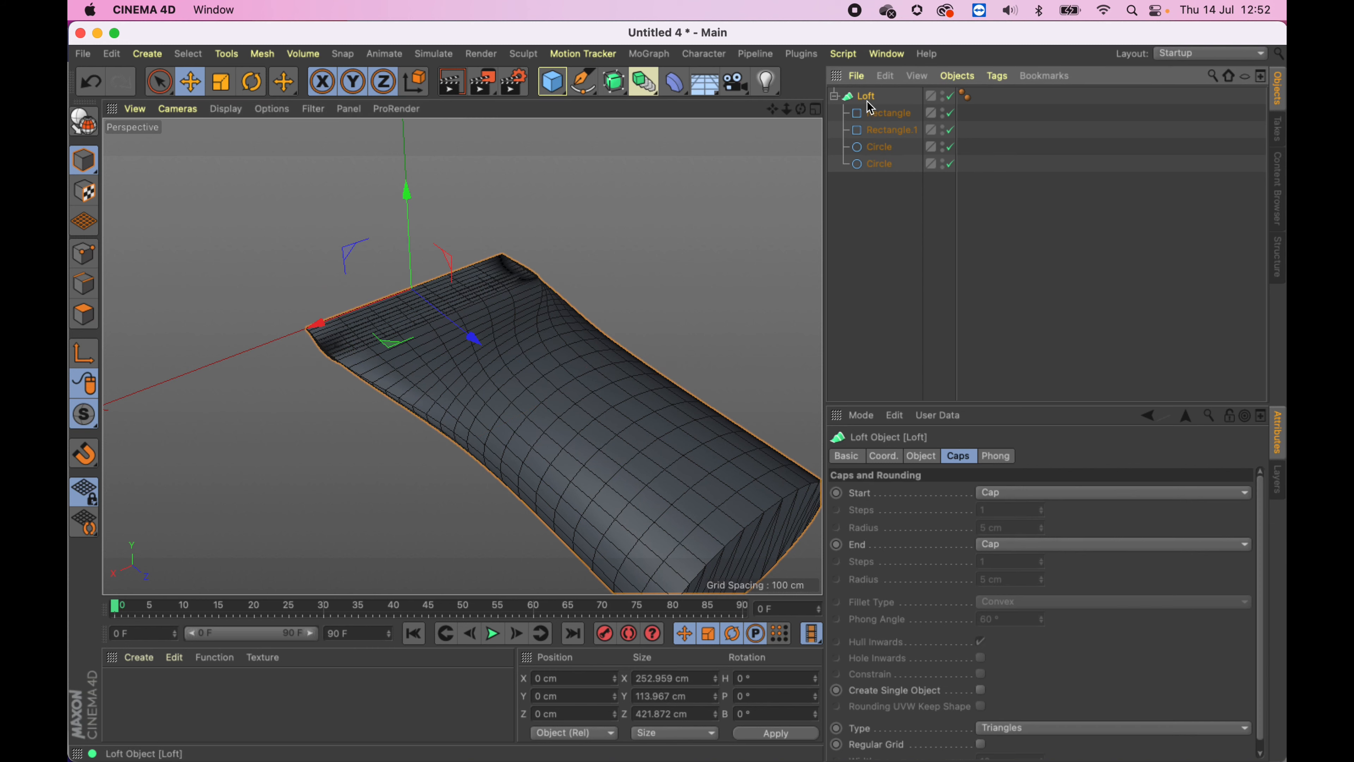
click(919, 455)
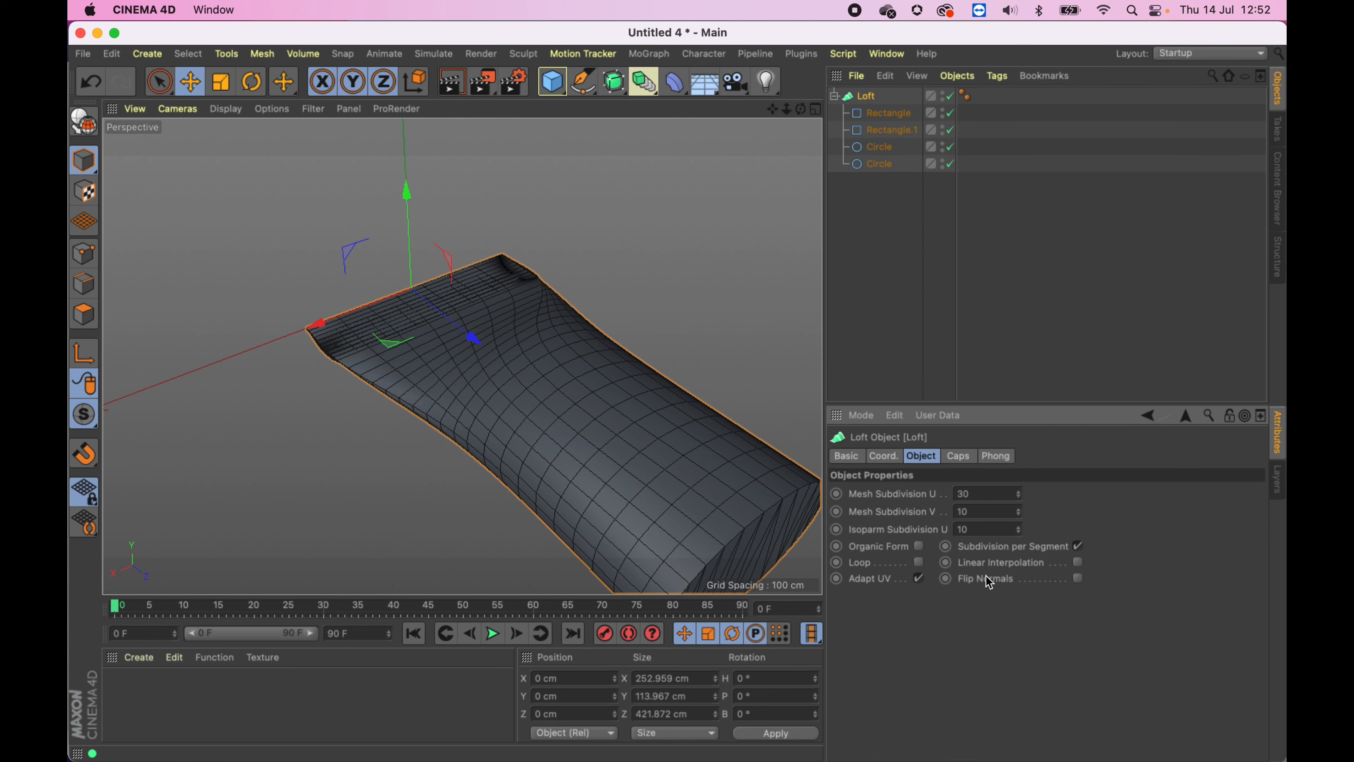
click(1079, 563)
- Enable Organic Form and disable Subdivision per Segment on the Loft
alt+drag(620, 441, 596, 420)
click(919, 546)
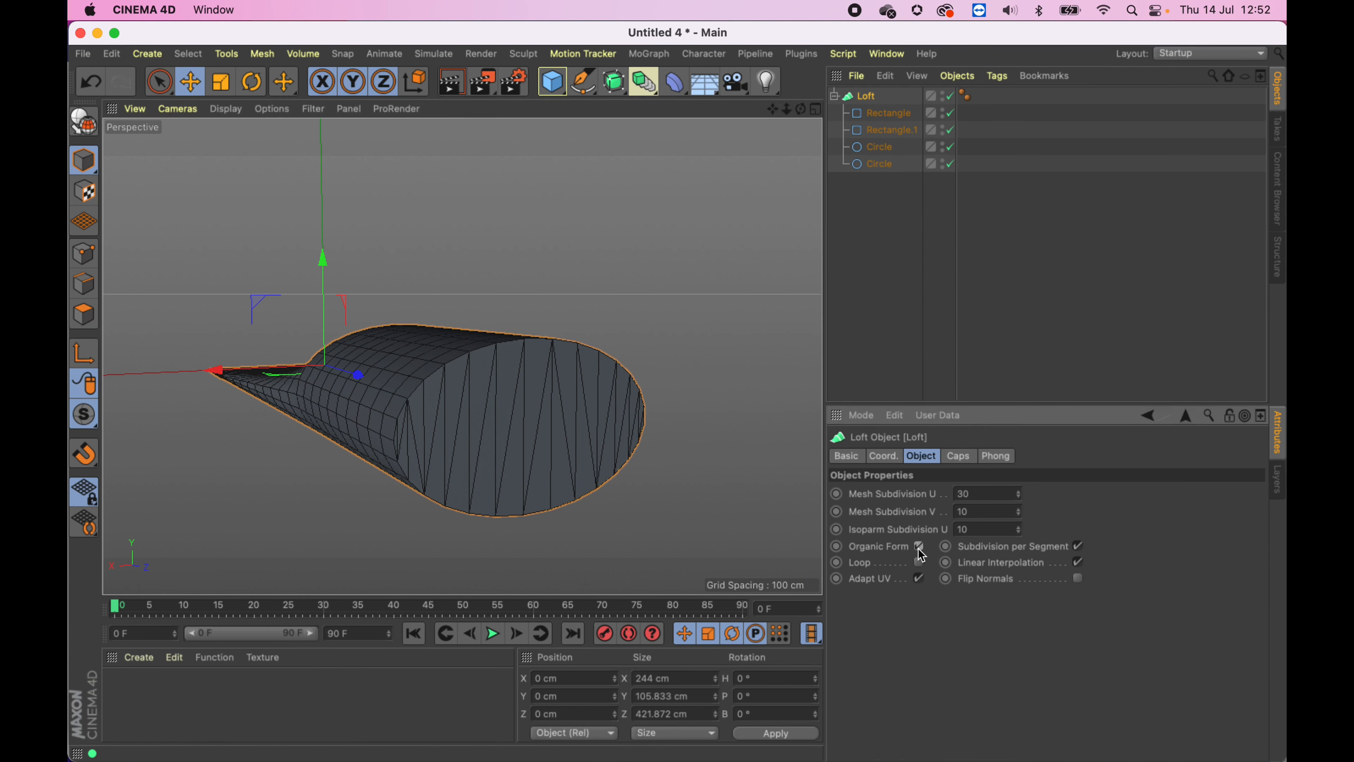
alt+drag(468, 278, 464, 330)
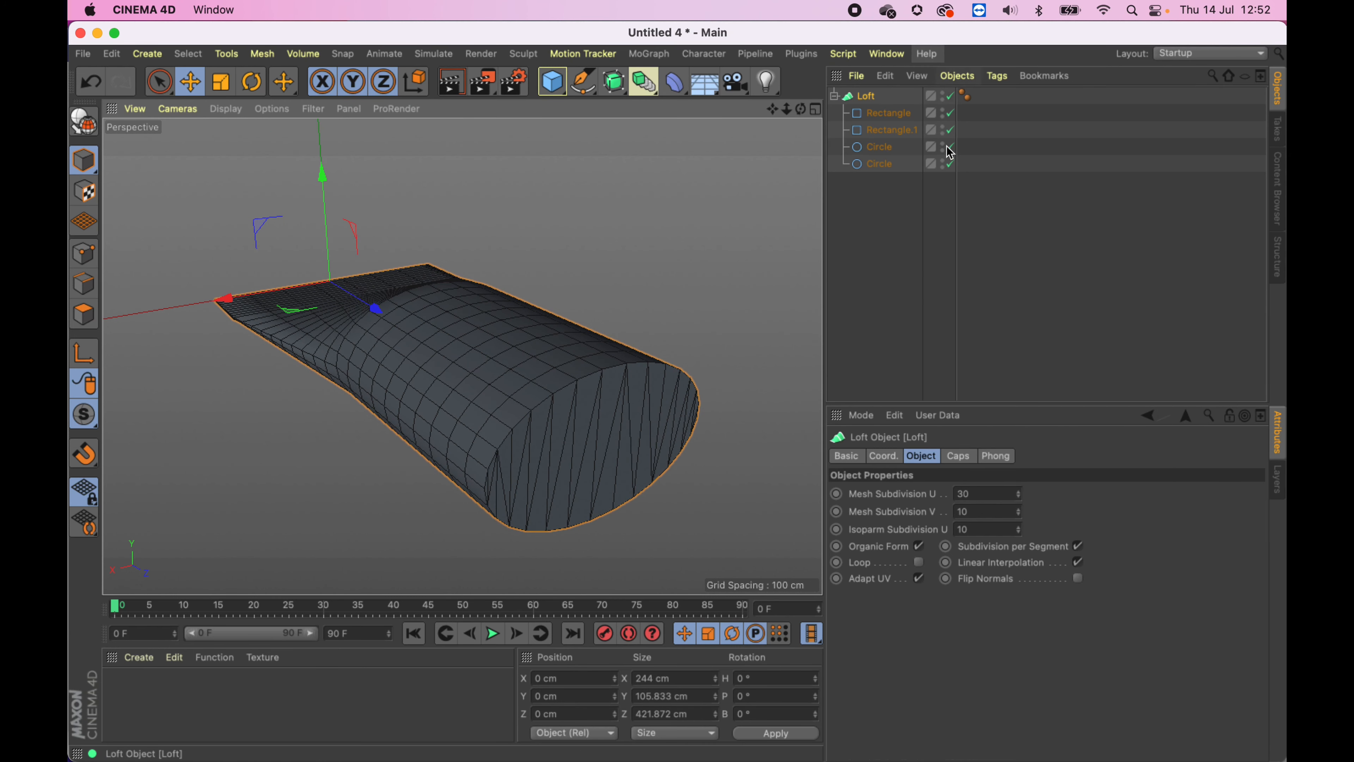
click(1078, 546)
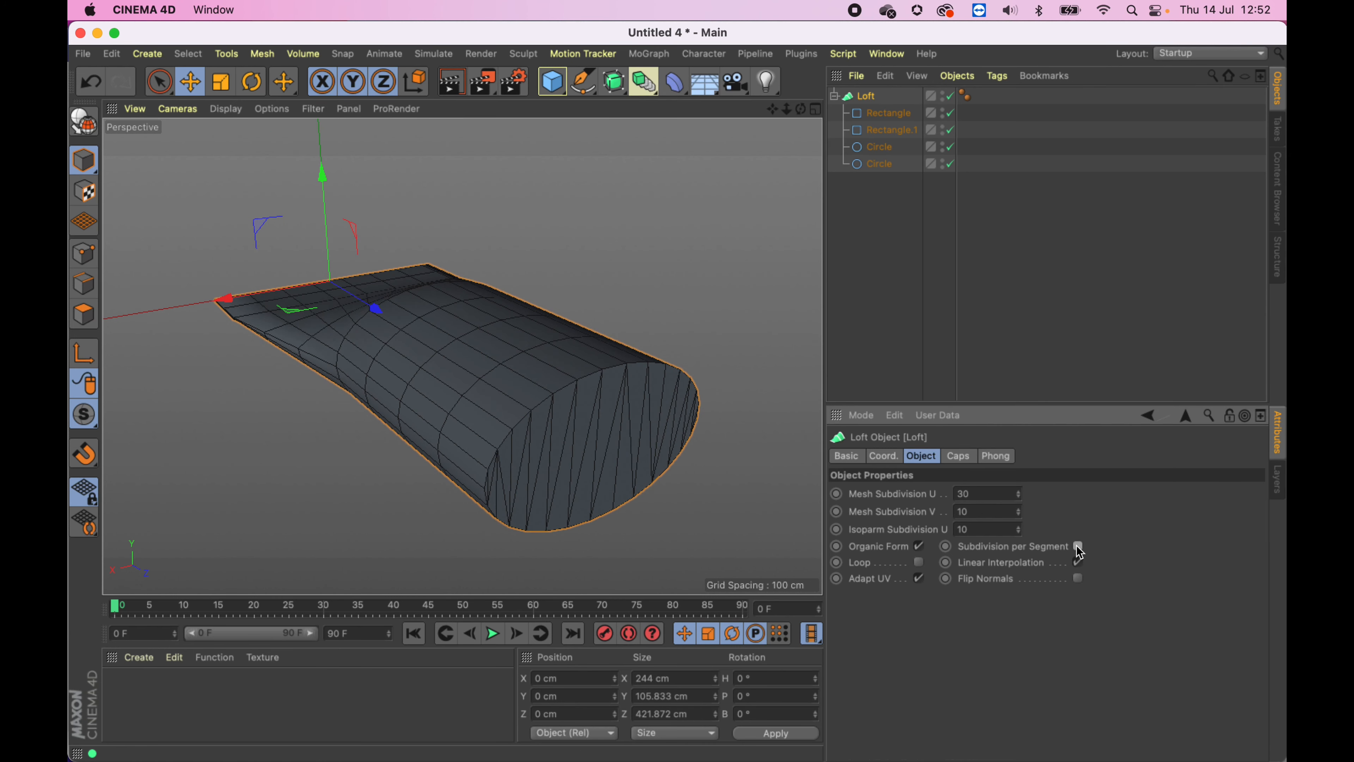
- Toggle the Loft's Linear Interpolation off and back on
alt+drag(602, 304, 578, 419)
alt+middle_drag(578, 278, 543, 381)
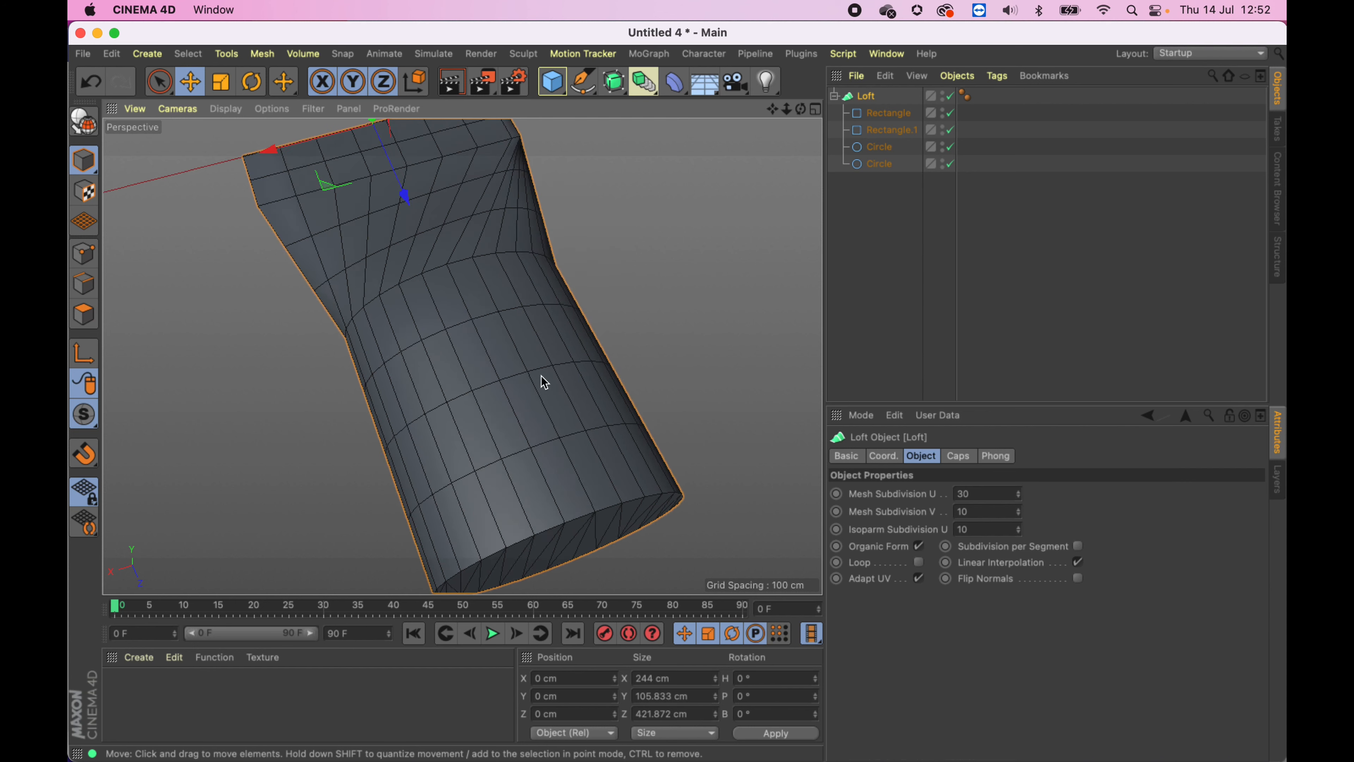
scroll(542, 381, down, 3)
click(1078, 562)
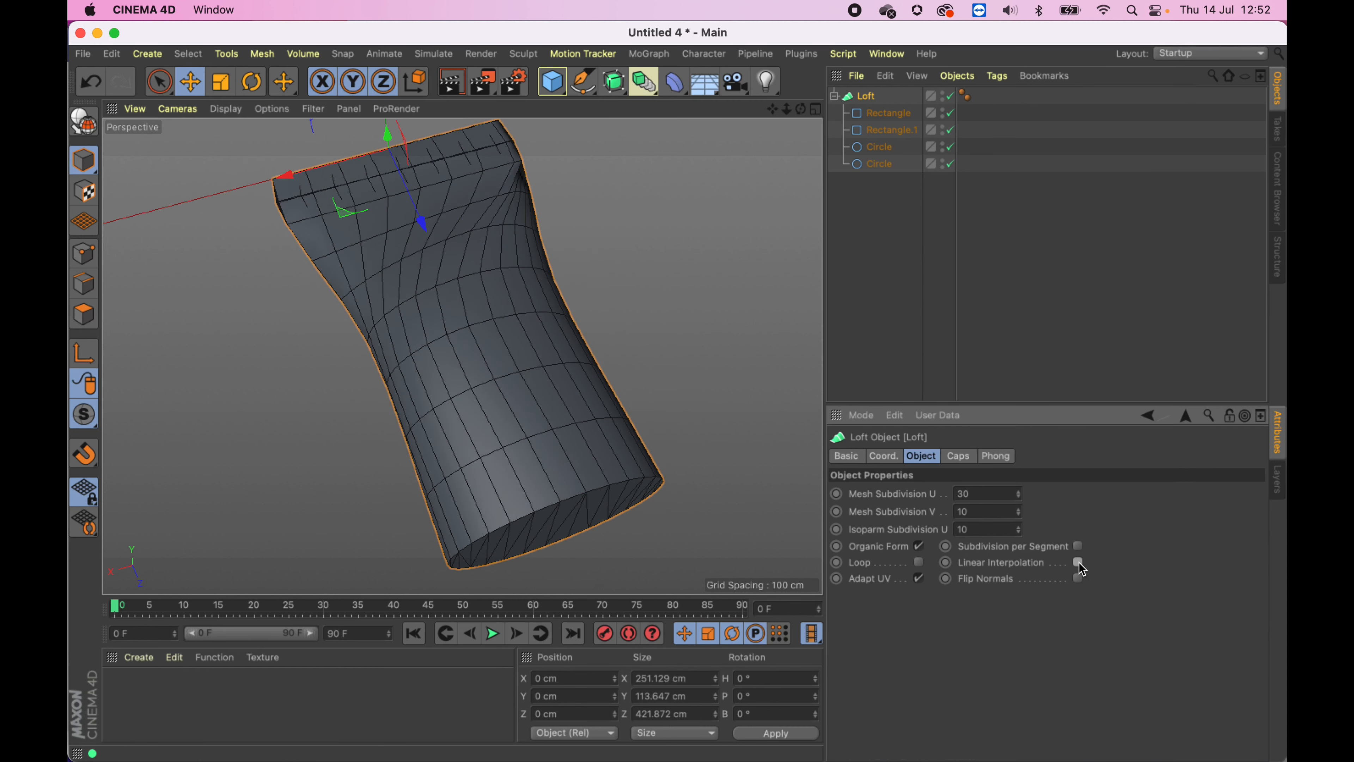
click(1079, 564)
- Move the middle circle along Z to about 255 cm and set its Radius Y to 48 cm
alt+drag(642, 300, 510, 391)
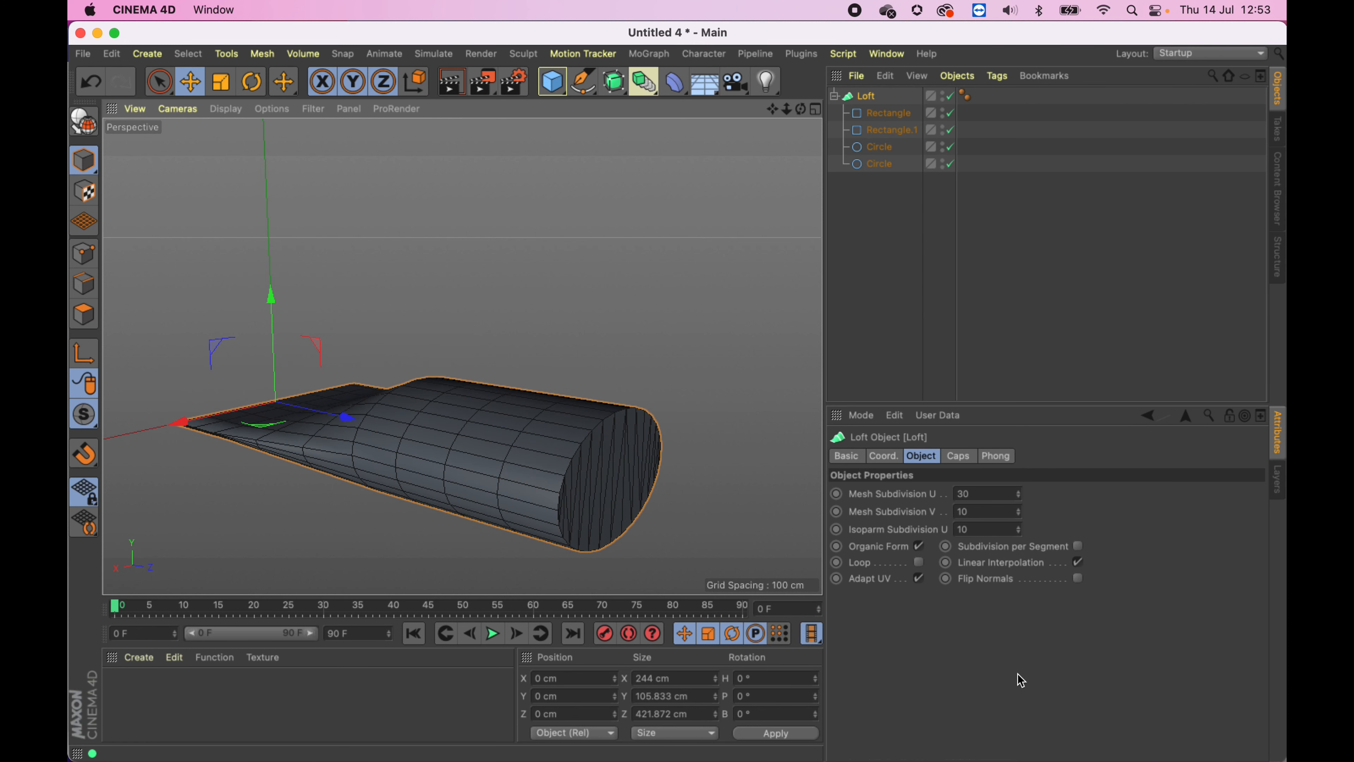
alt+middle_drag(623, 360, 606, 396)
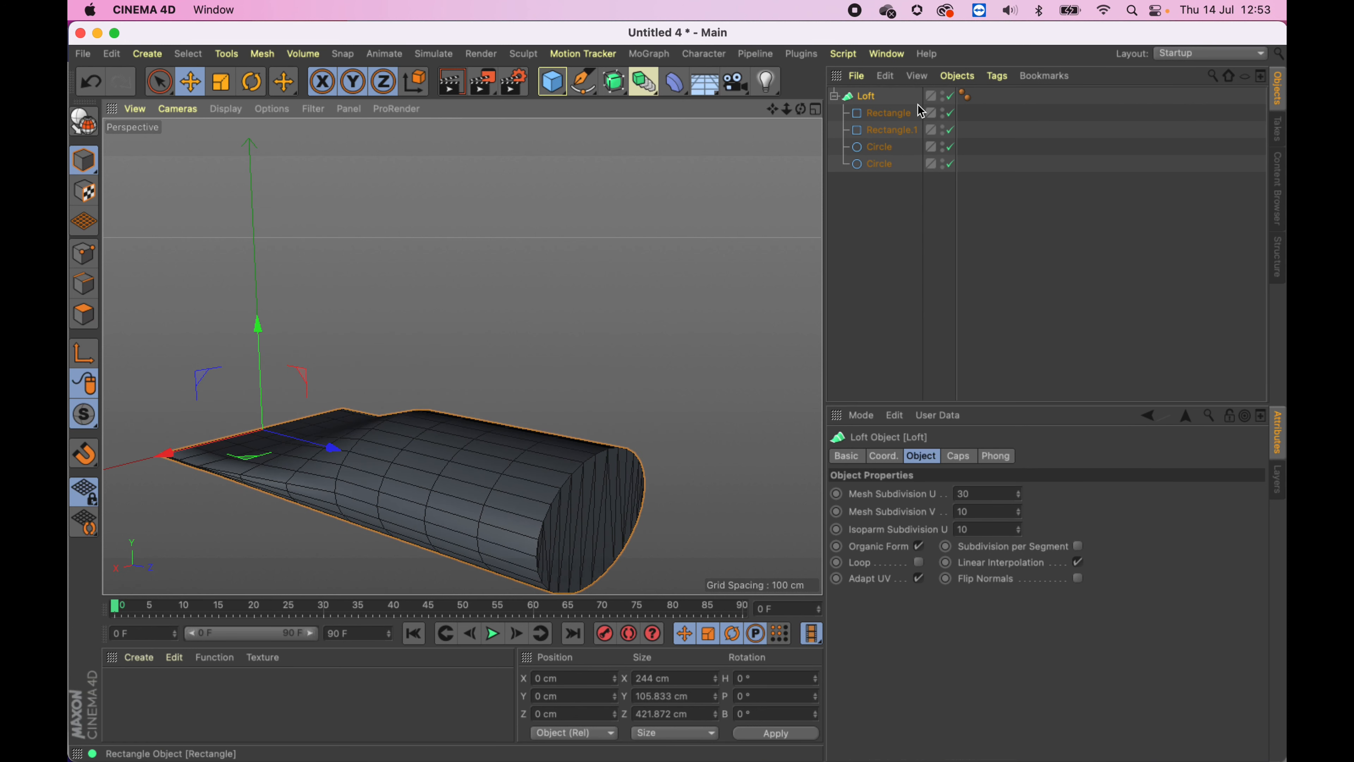
click(877, 147)
alt+drag(538, 444, 483, 359)
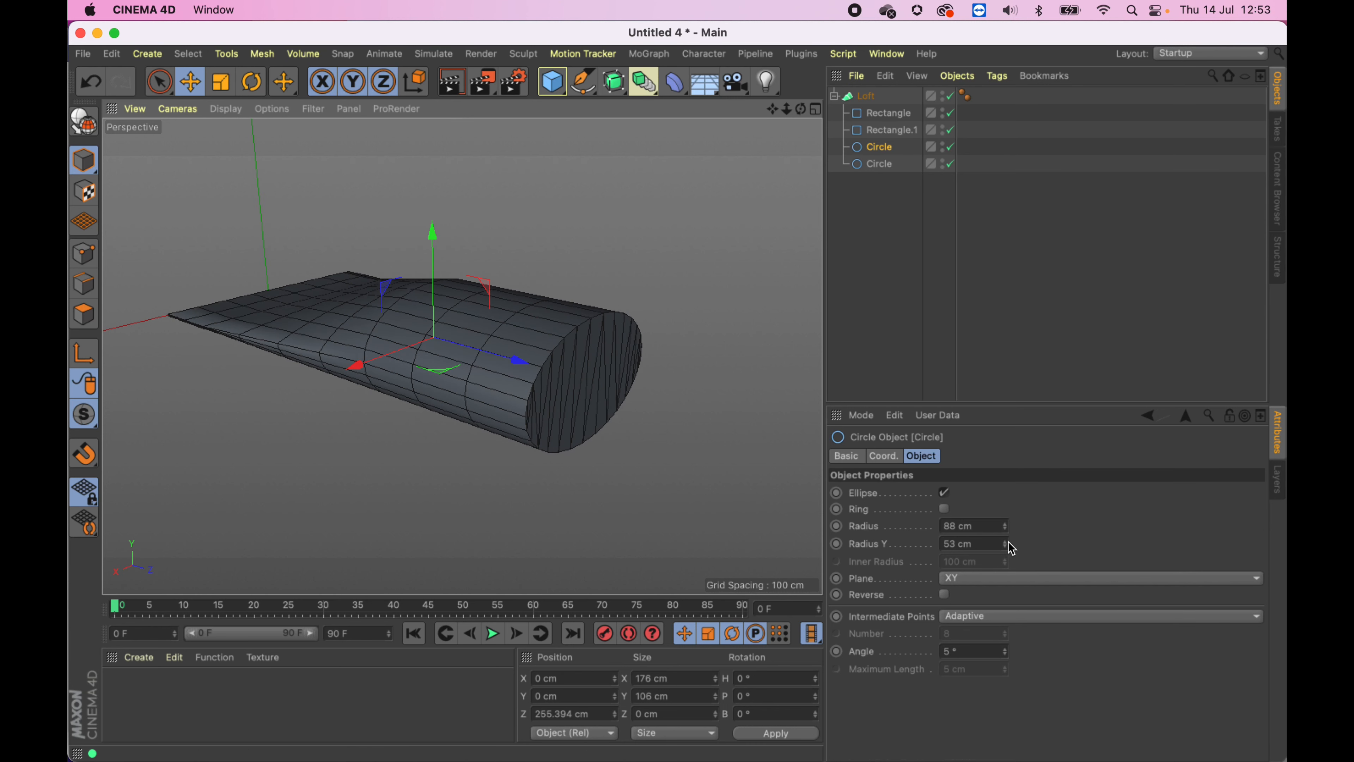
drag(1006, 544, 1009, 553)
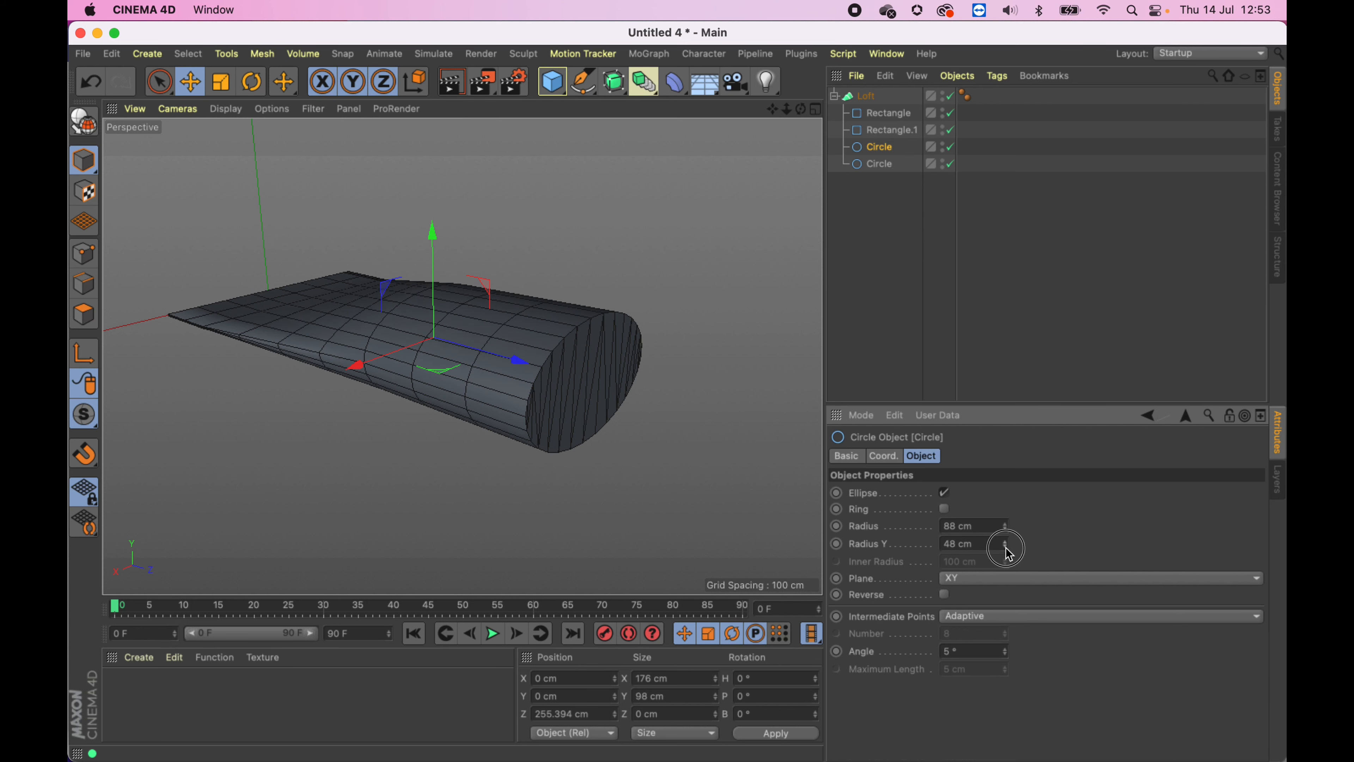
alt+drag(557, 333, 526, 417)
alt+right_drag(555, 387, 502, 382)
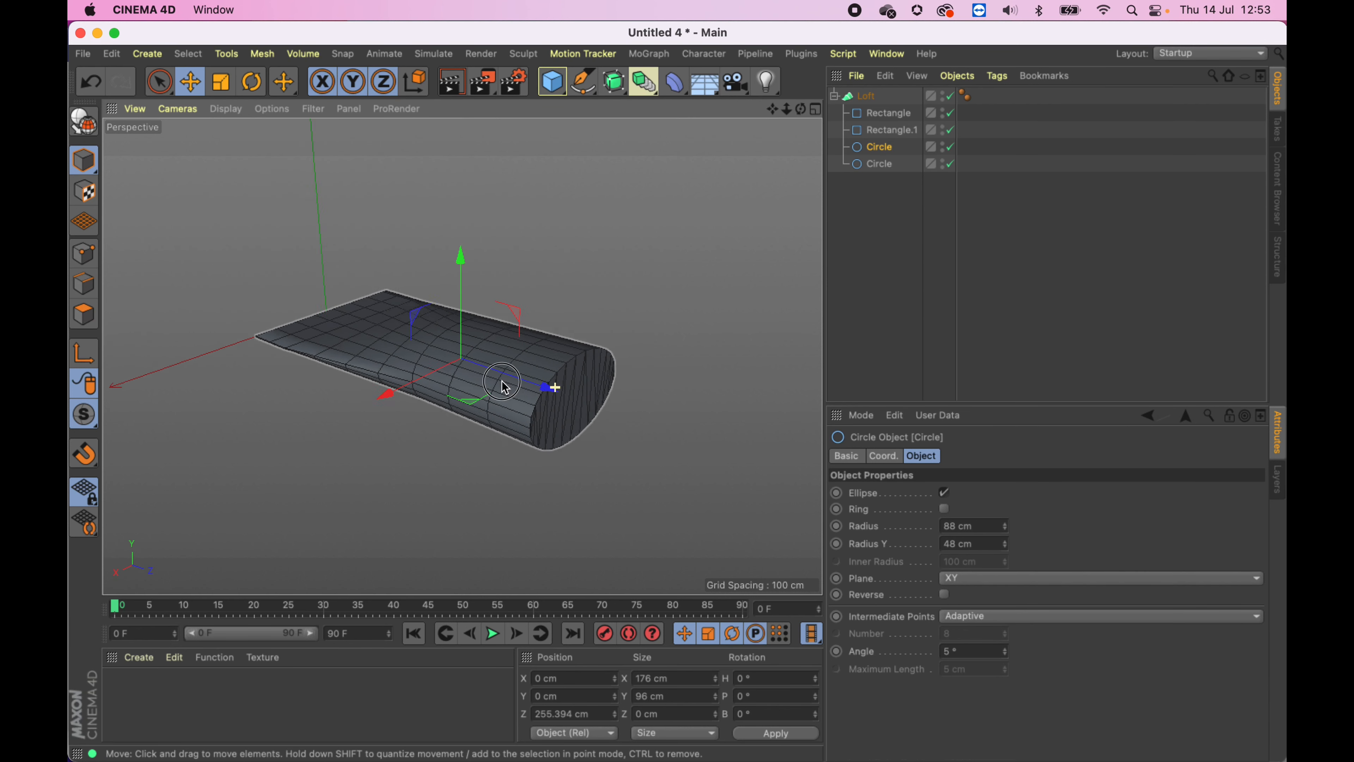
alt+middle_drag(592, 376, 507, 347)
double_click(879, 168)
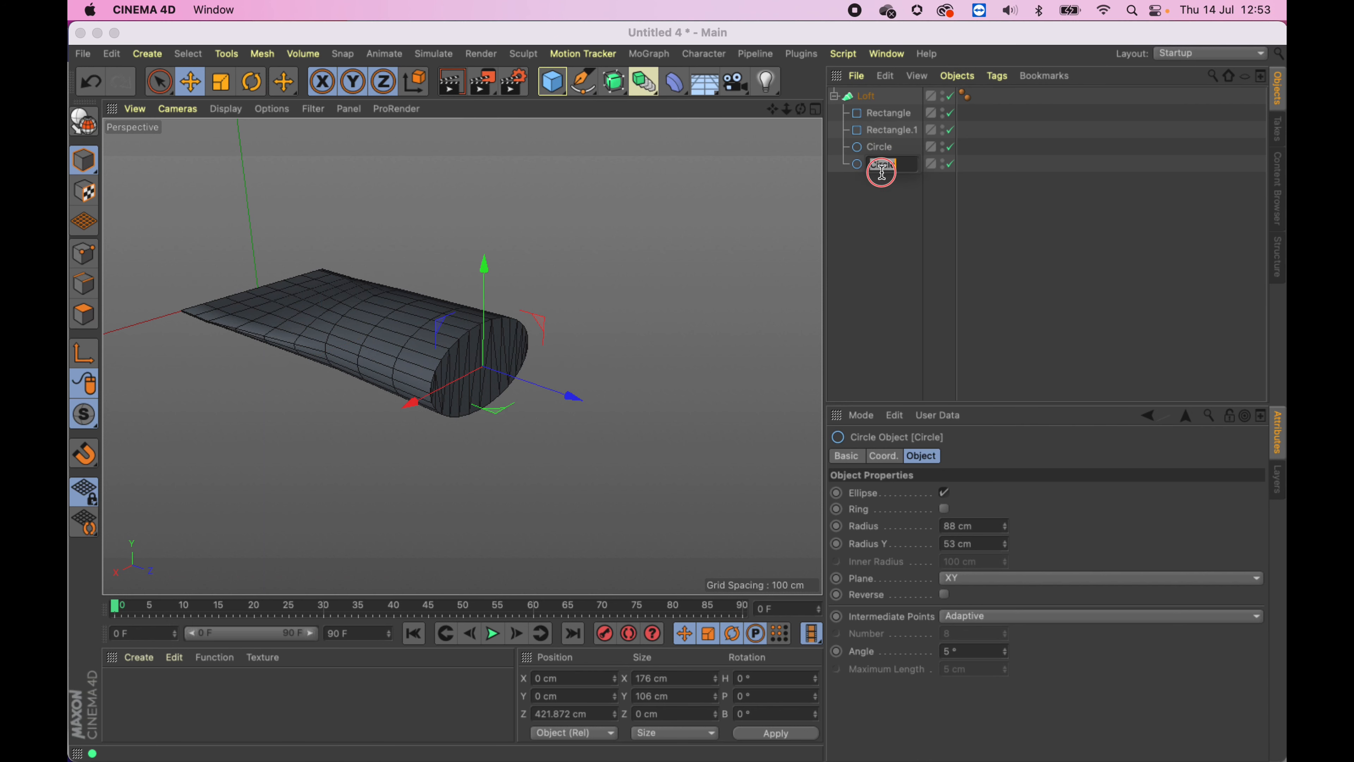
click(863, 174)
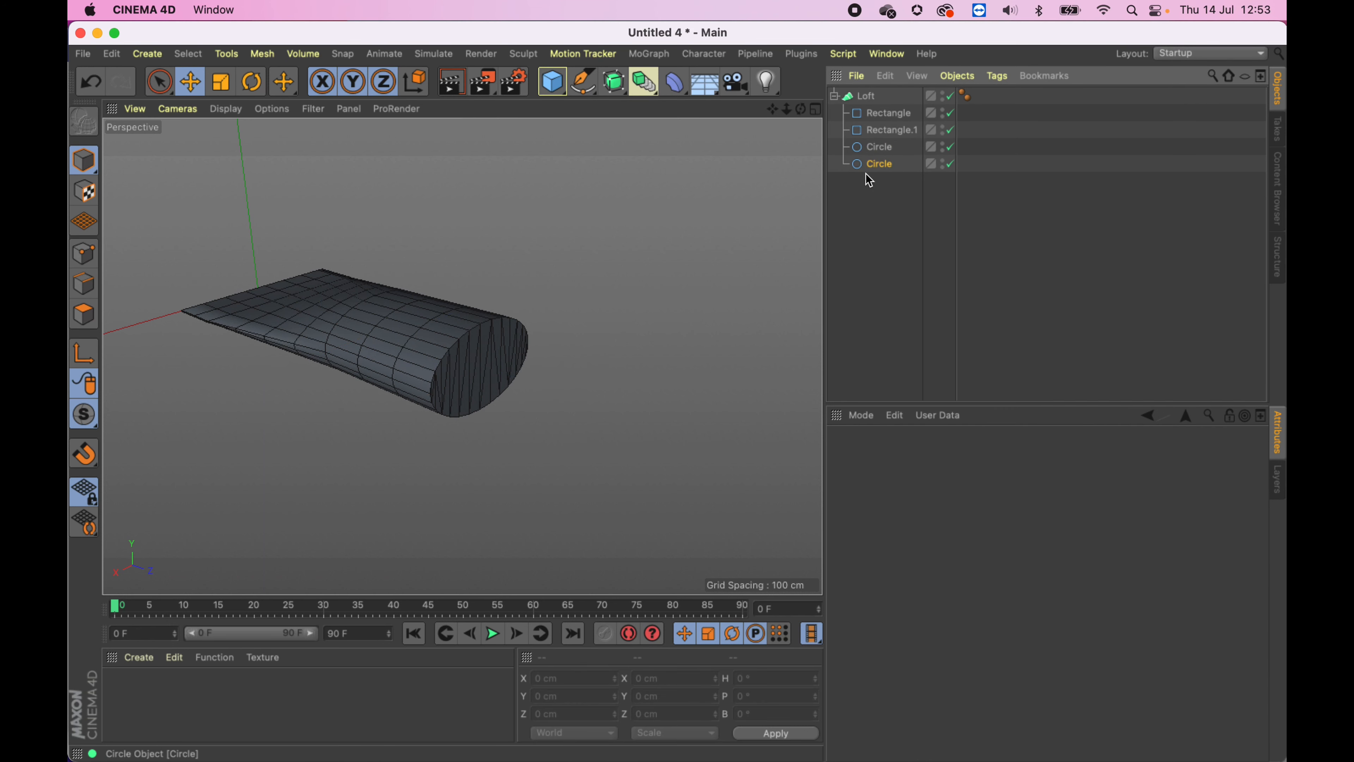
- Duplicate the last circle and move the copy along Z to about 628 cm
drag(867, 176, 869, 185)
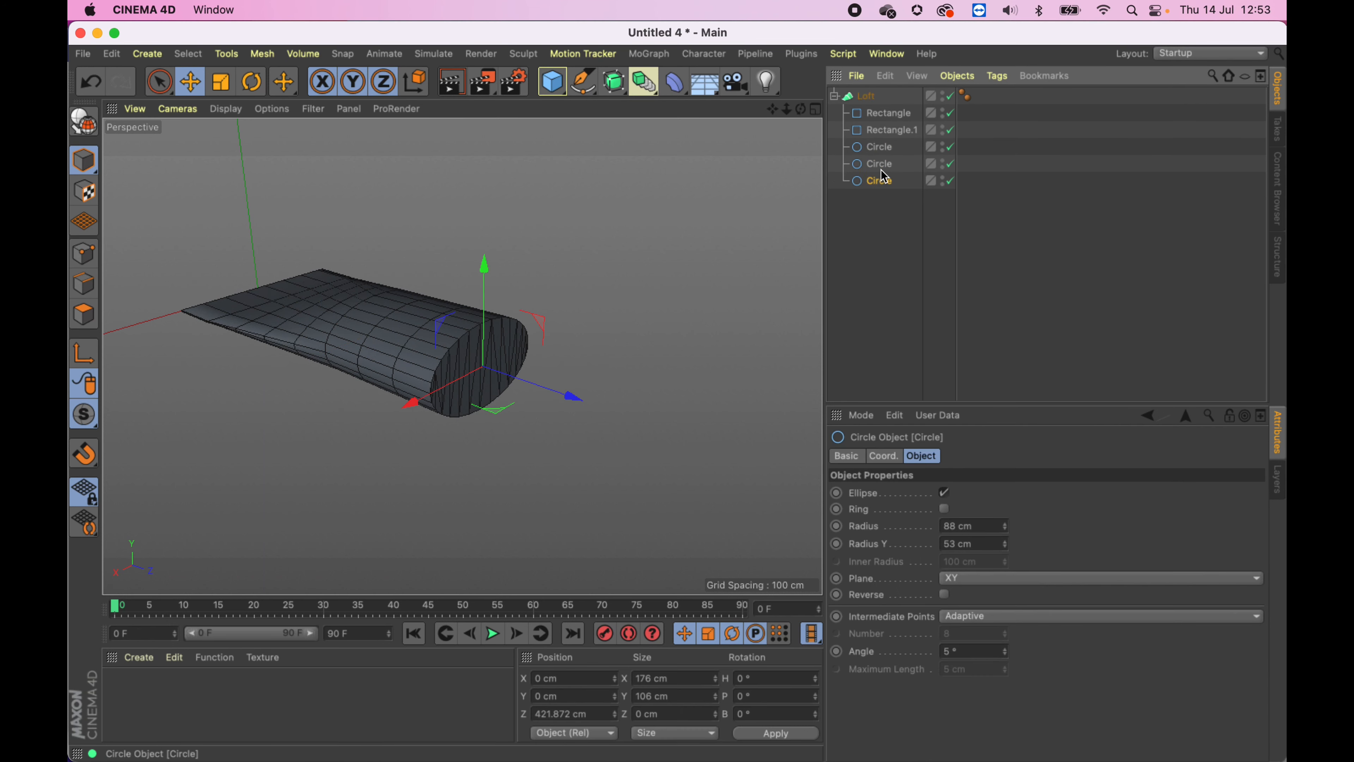
drag(569, 393, 758, 440)
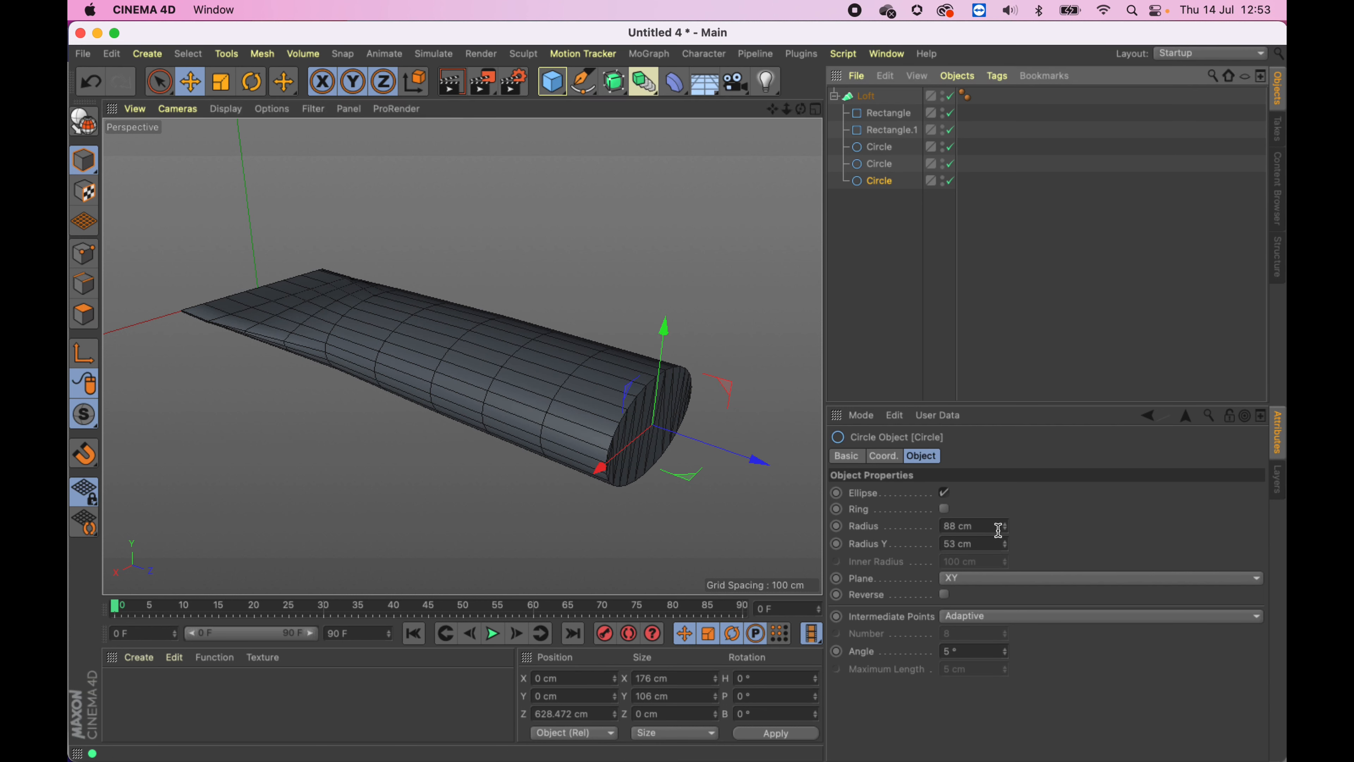
- Turn off Ellipse on the last circle and set its Radius to 84 cm
click(945, 509)
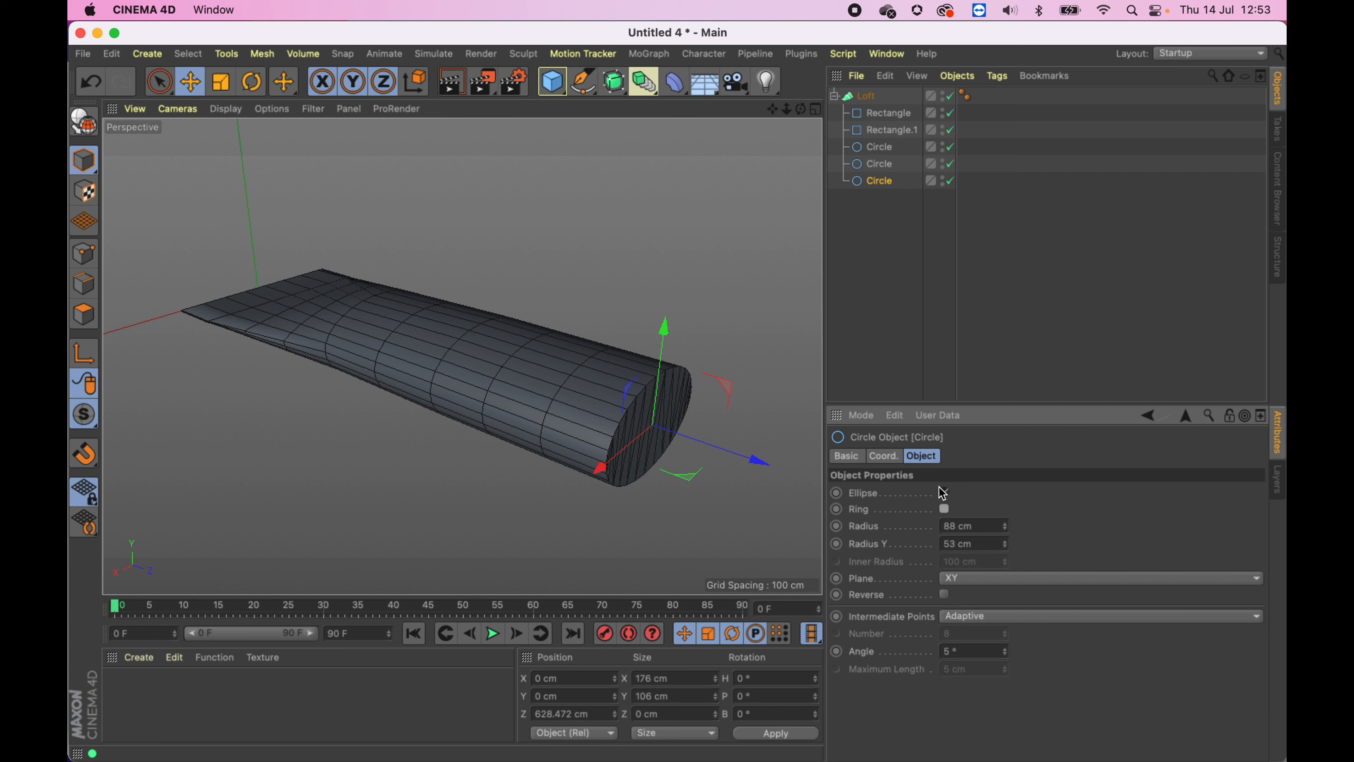
click(945, 493)
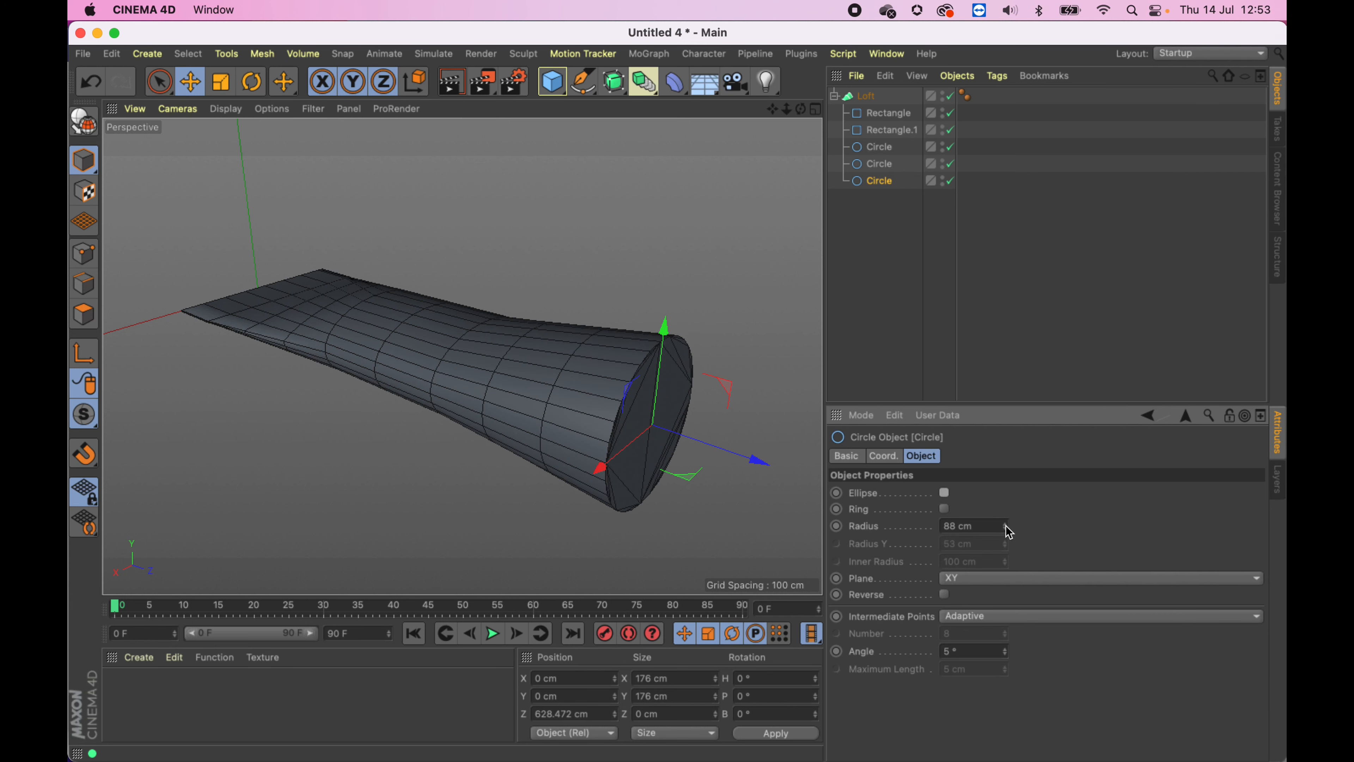
drag(1005, 527, 1006, 532)
- Move the last circle along Z to about 722 cm
alt+drag(588, 368, 338, 368)
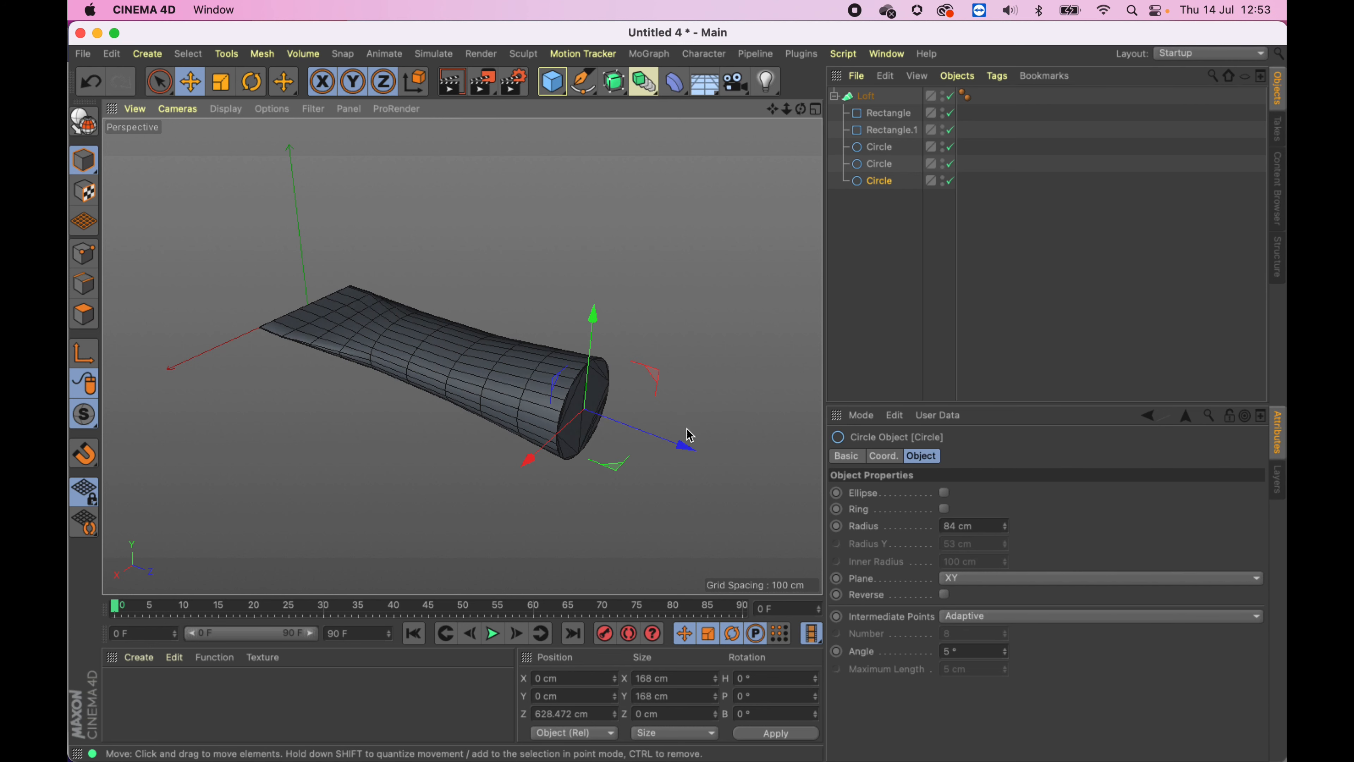
drag(687, 446, 753, 469)
alt+drag(462, 306, 482, 387)
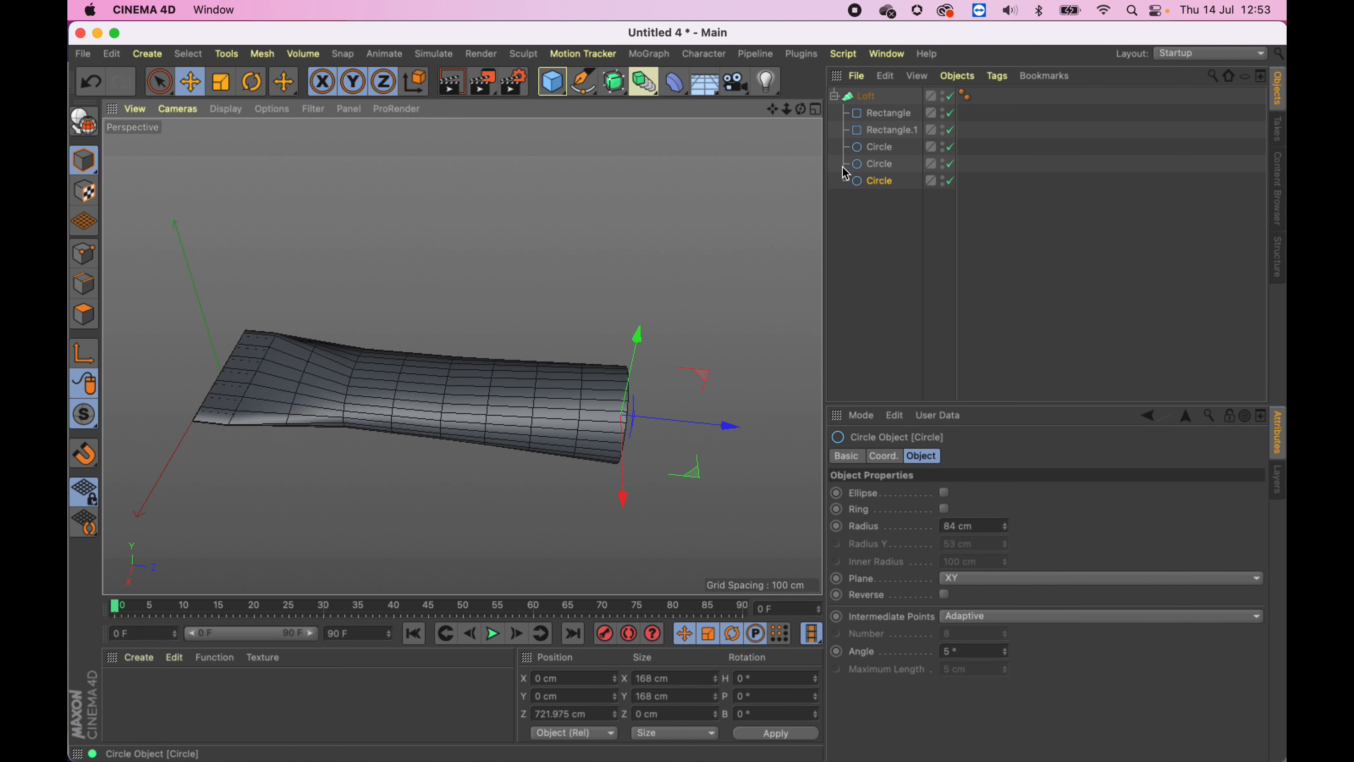
- Select both rectangles and set their Width to 240 cm
click(875, 115)
shift+click(881, 131)
drag(1004, 496, 1005, 511)
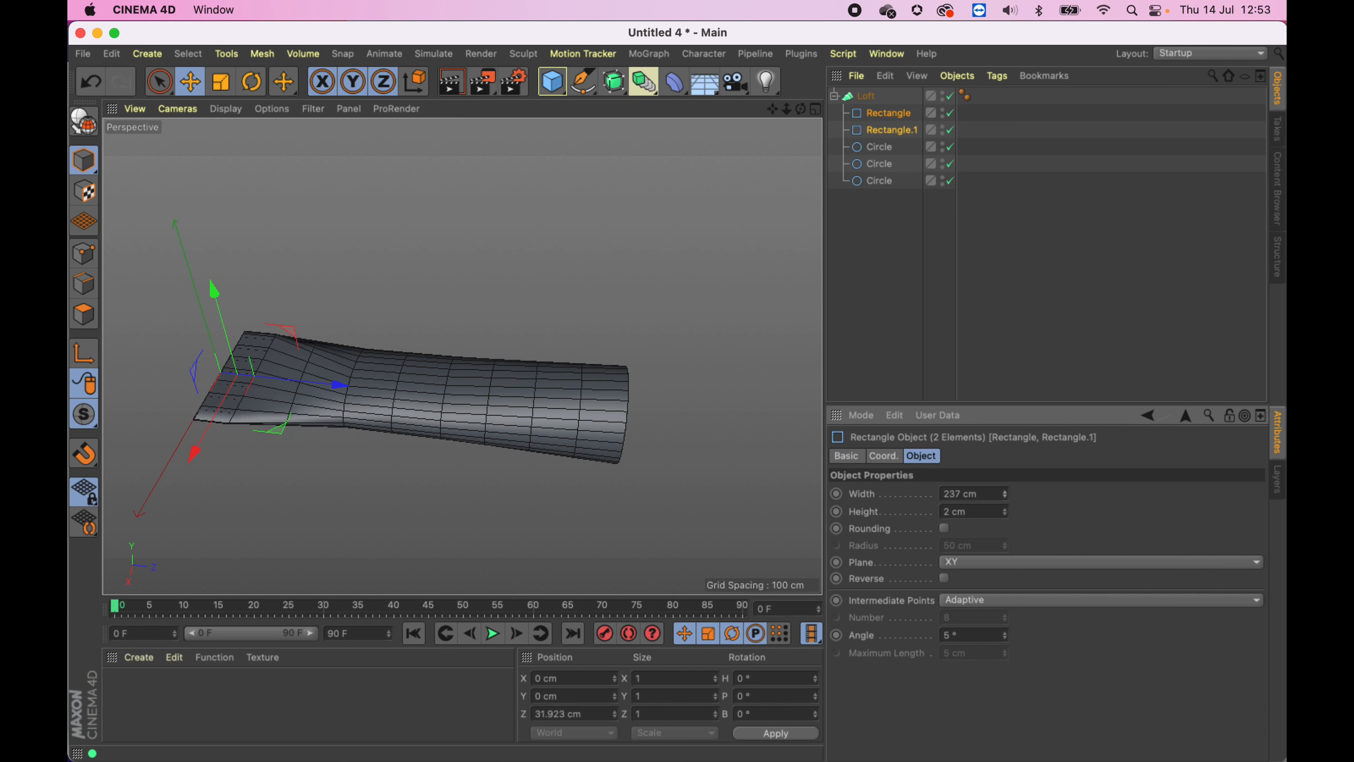
- Duplicate the last circle and move the copy along Z to about 756 cm
click(882, 182)
click(884, 184)
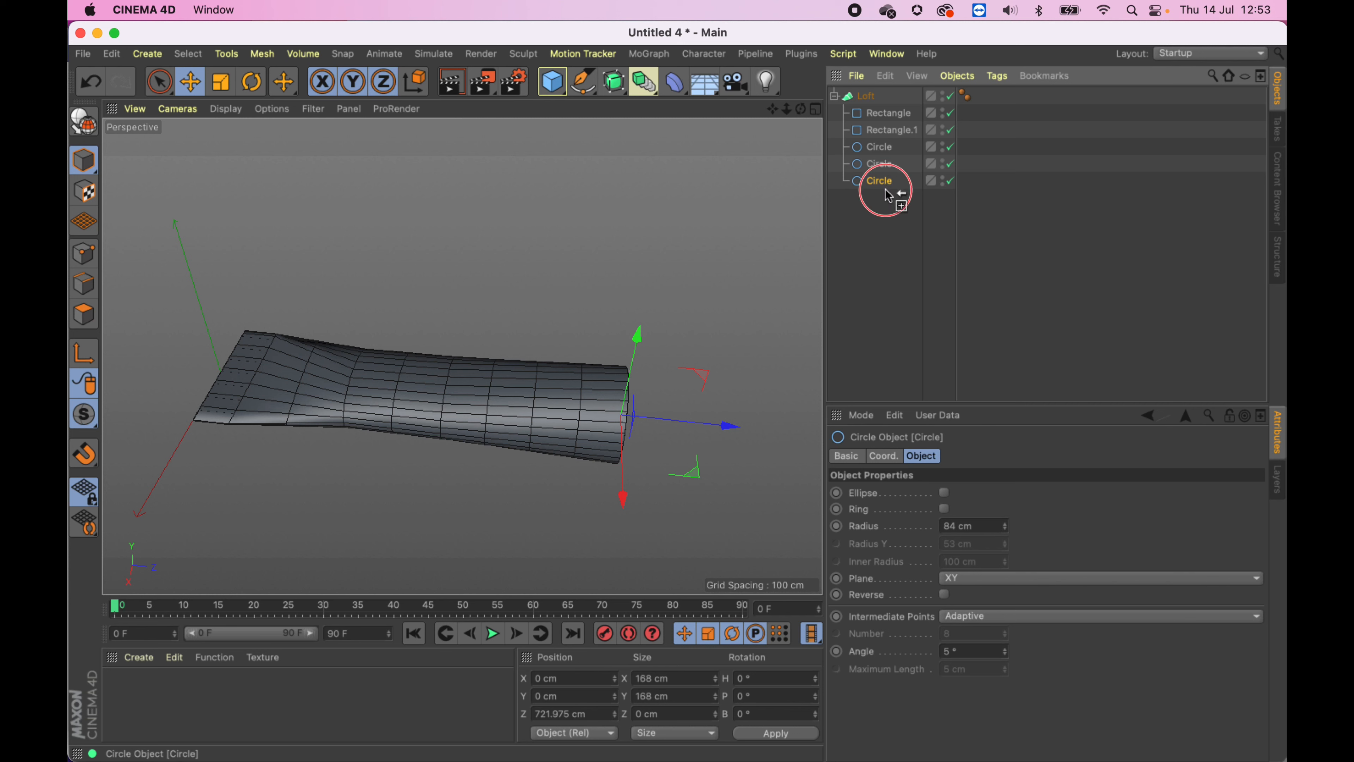
ctrl+drag(888, 196, 885, 198)
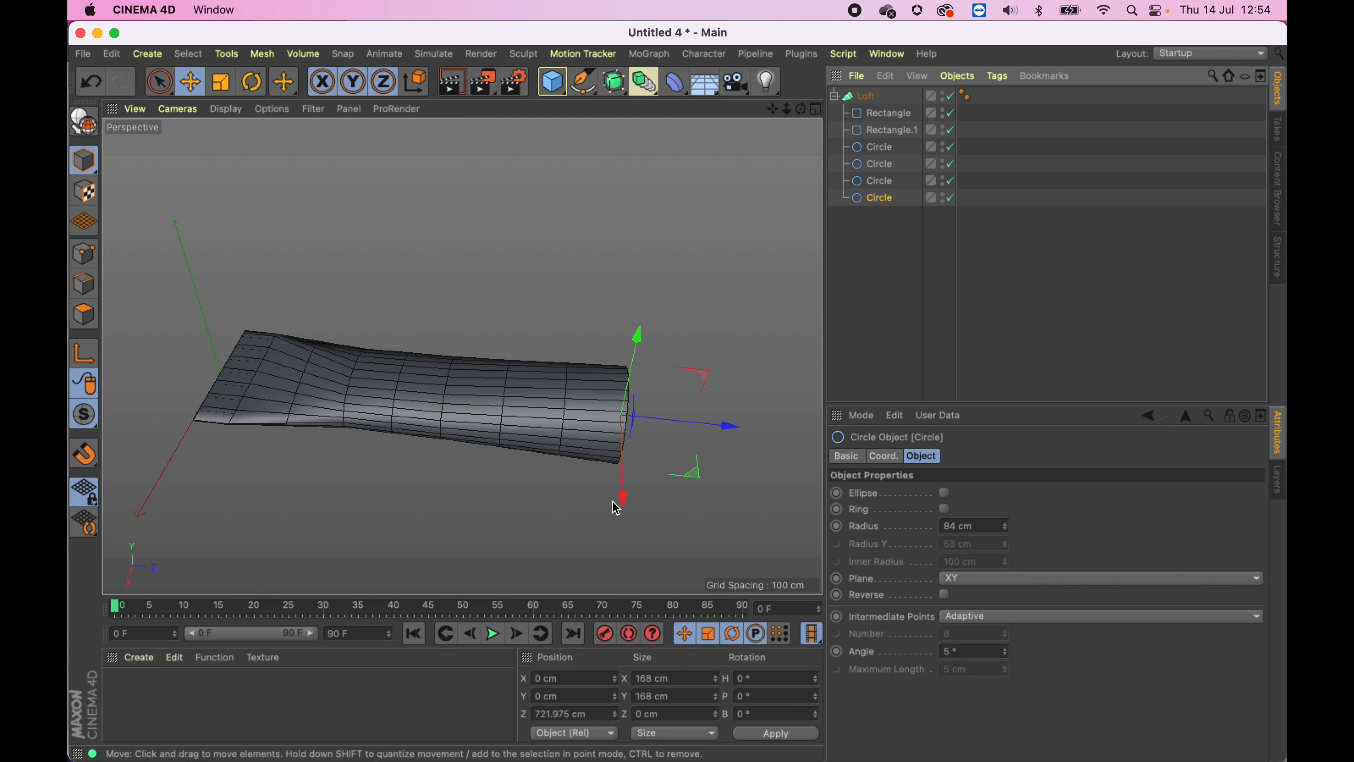
alt+drag(696, 369, 613, 460)
alt+right_drag(611, 453, 694, 449)
alt+middle_drag(694, 450, 572, 263)
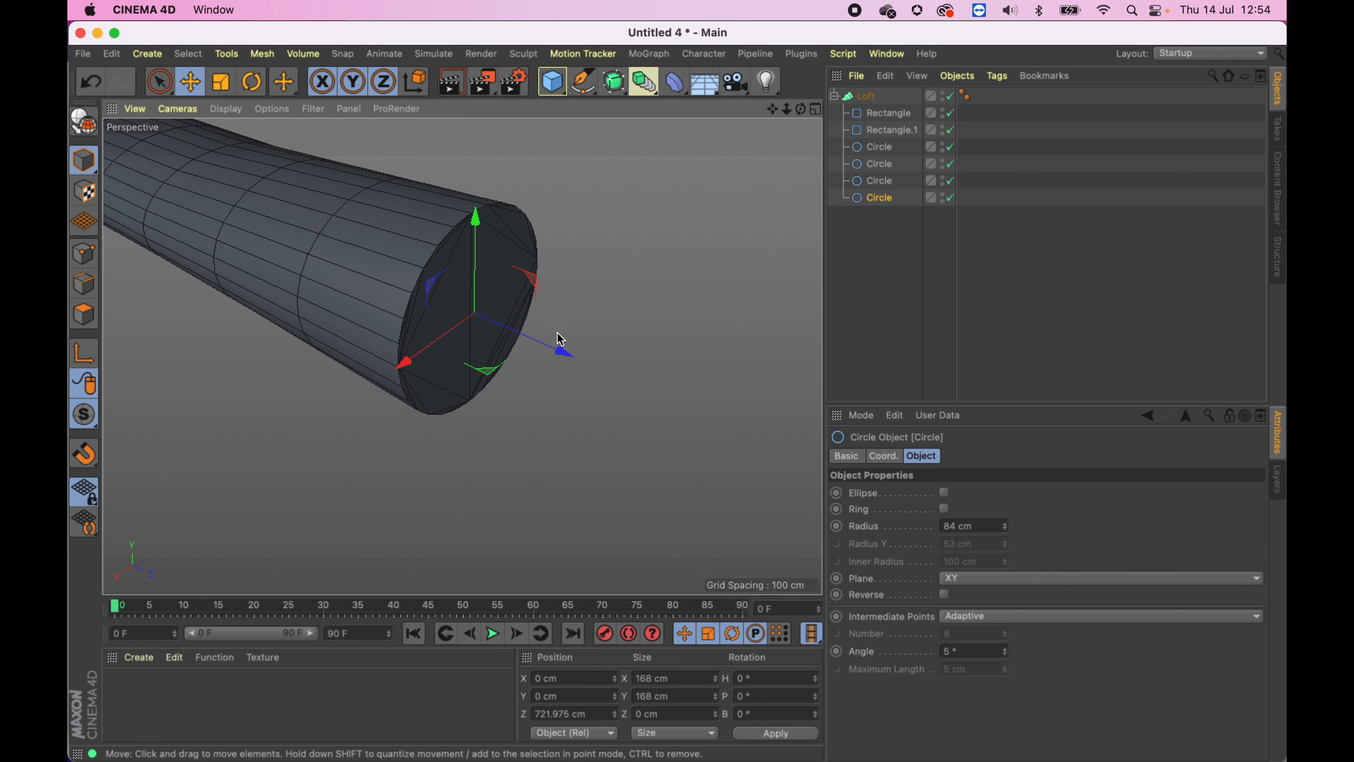
drag(563, 351, 597, 362)
- Scale the new end circle down to about 80 cm across with the Scale tool
key(t)
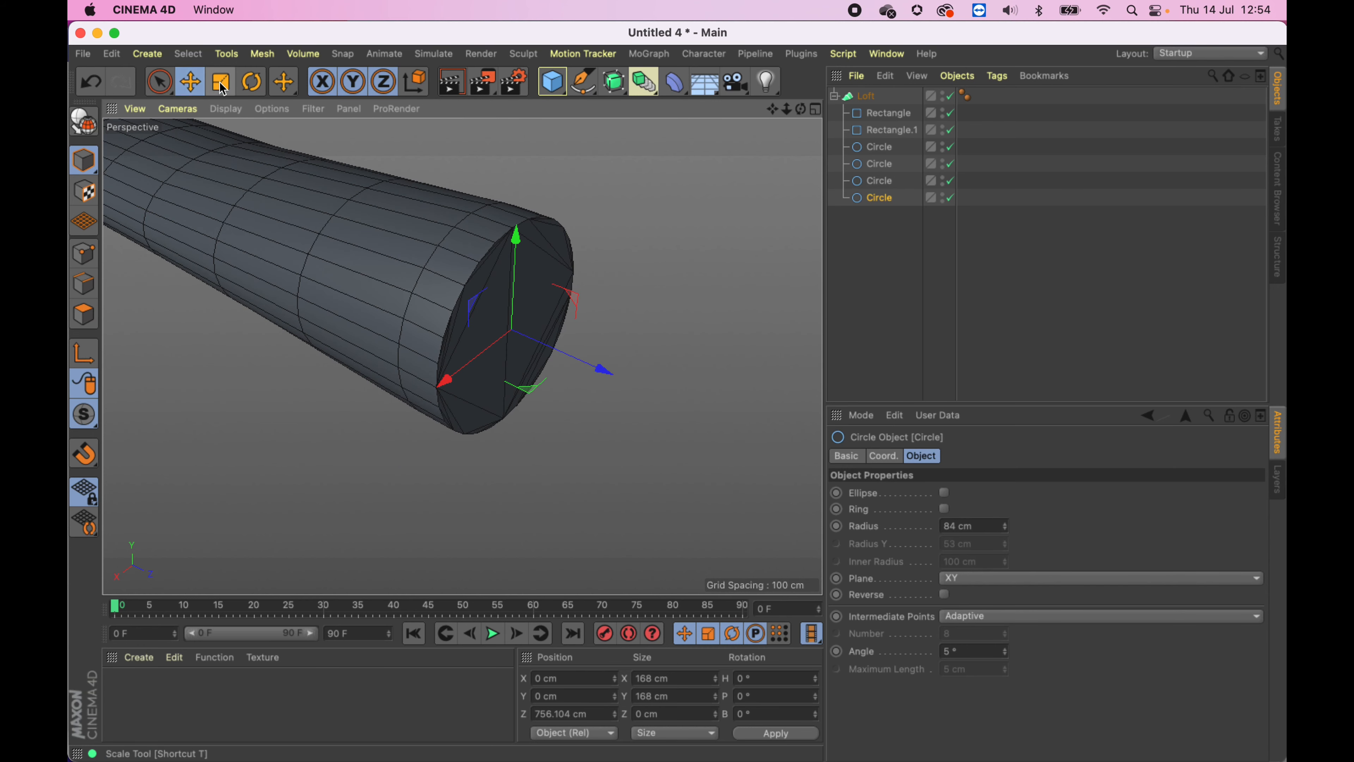
drag(623, 208, 575, 268)
alt+drag(462, 355, 457, 295)
alt+middle_drag(423, 277, 536, 330)
mouse_move(537, 330)
alt+mouse_down()
mouse_move(520, 220)
mouse_move(460, 354)
mouse_move(520, 251)
mouse_move(557, 335)
alt+mouse_up()
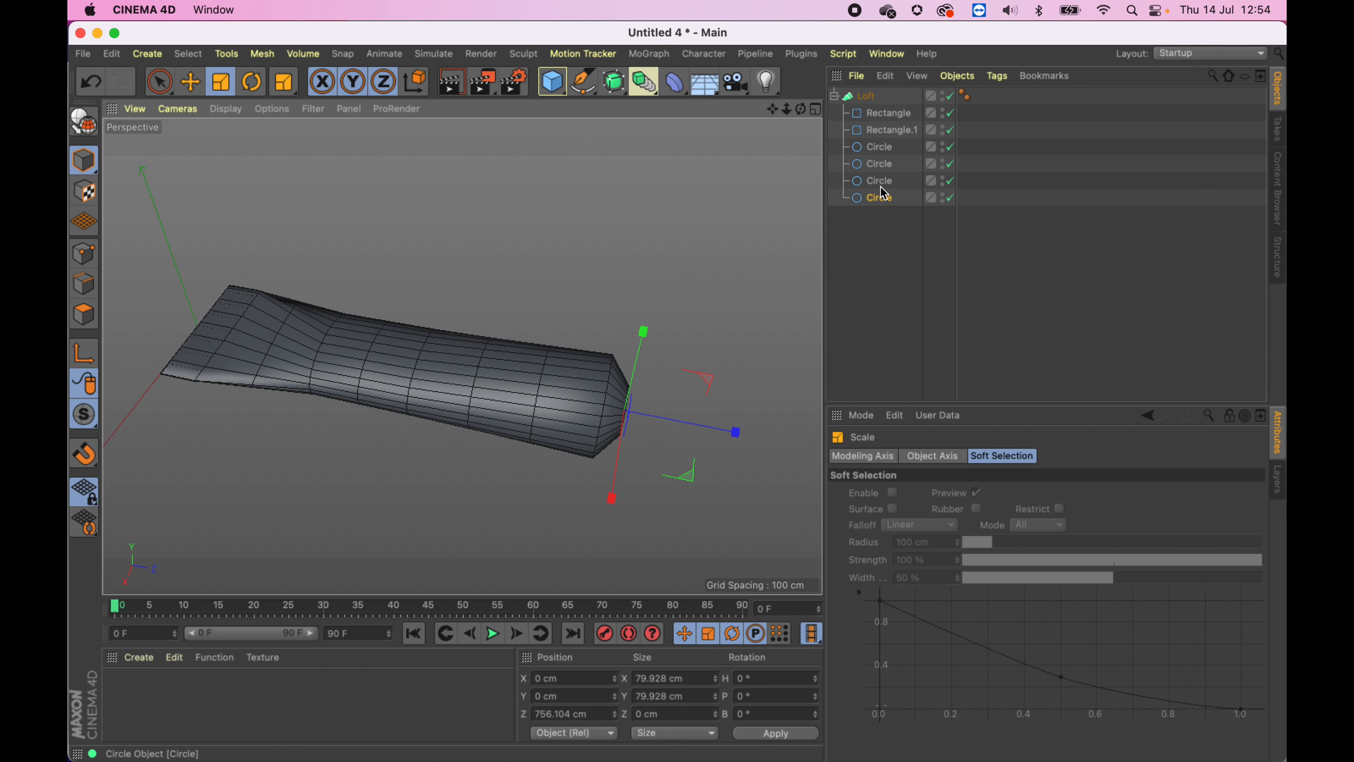
- Select the three circles after the first one and move them together along Z toward the rectangles
click(868, 247)
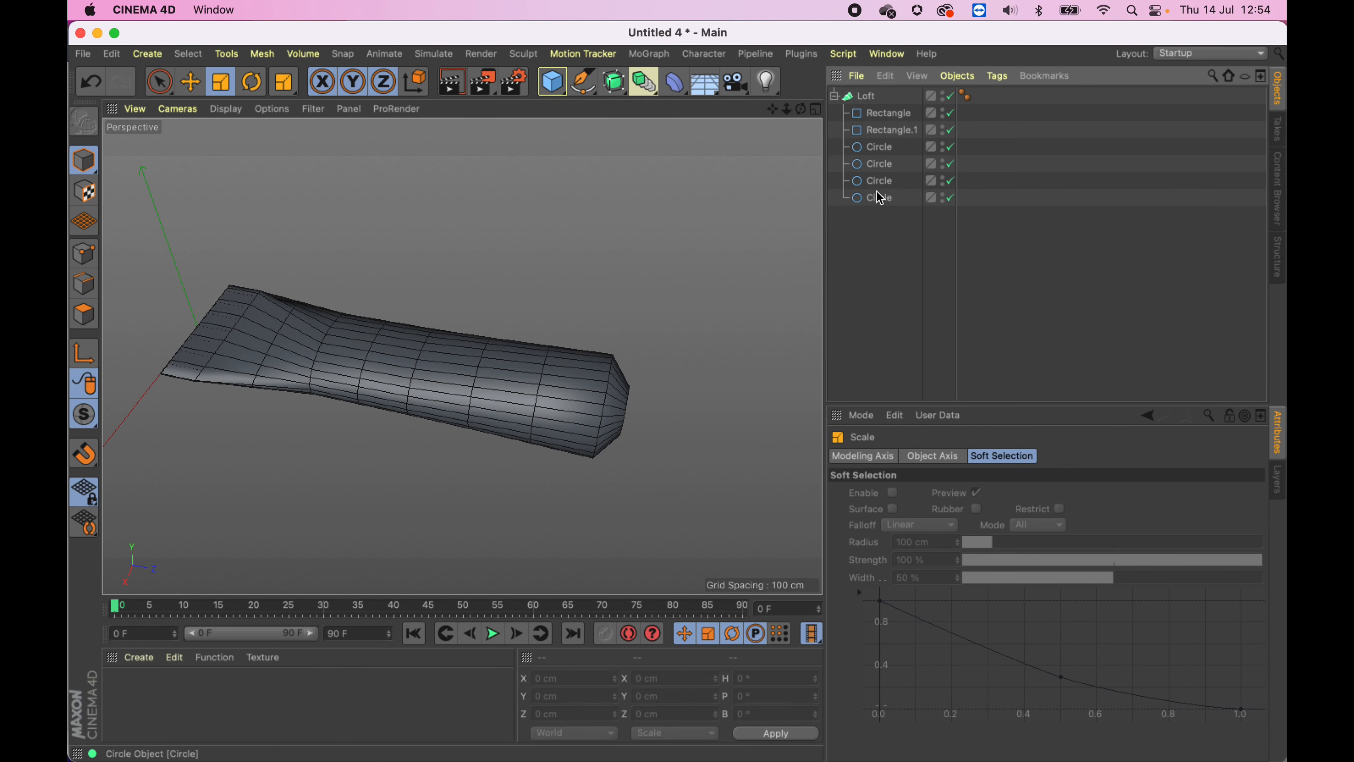
click(878, 199)
shift+click(890, 165)
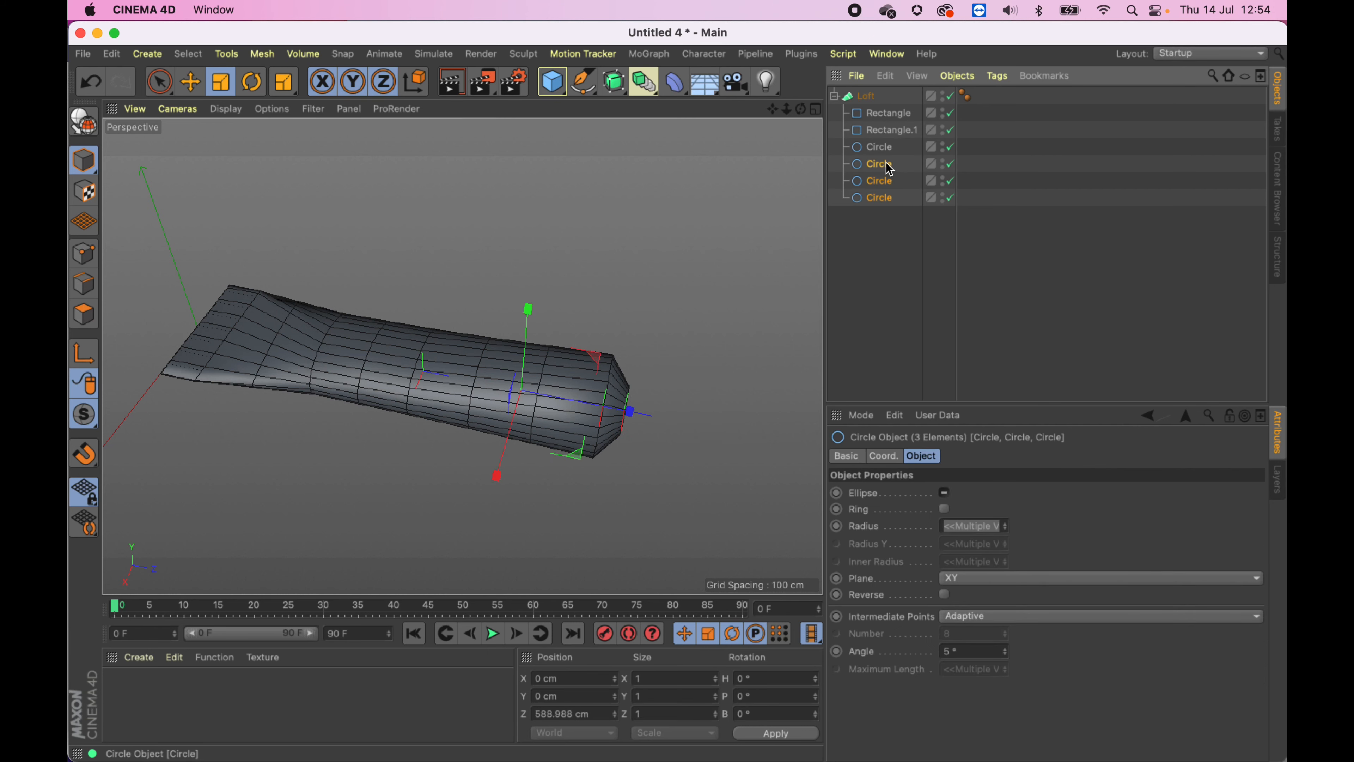
click(190, 81)
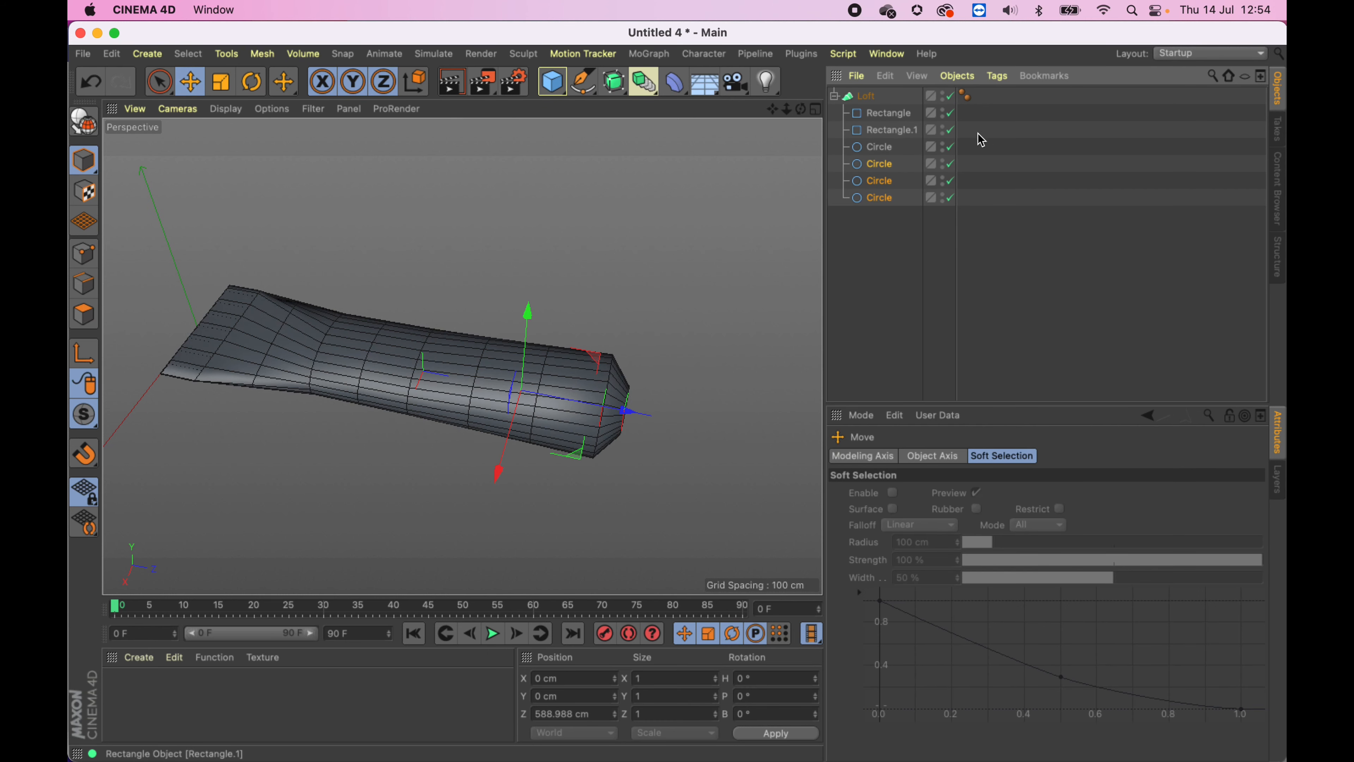
drag(629, 412, 622, 439)
alt+drag(519, 443, 552, 365)
- Delete the elliptical middle circle from the loft
click(888, 150)
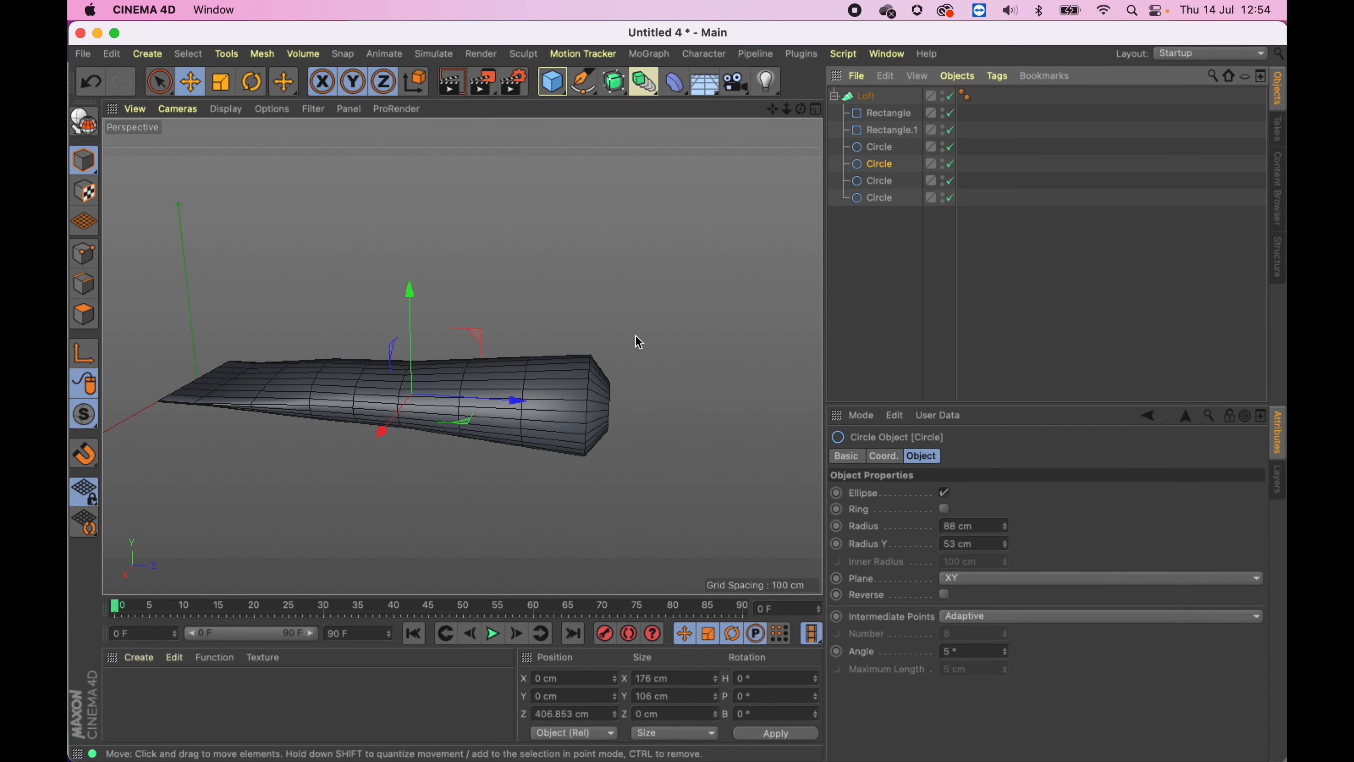
key(Delete)
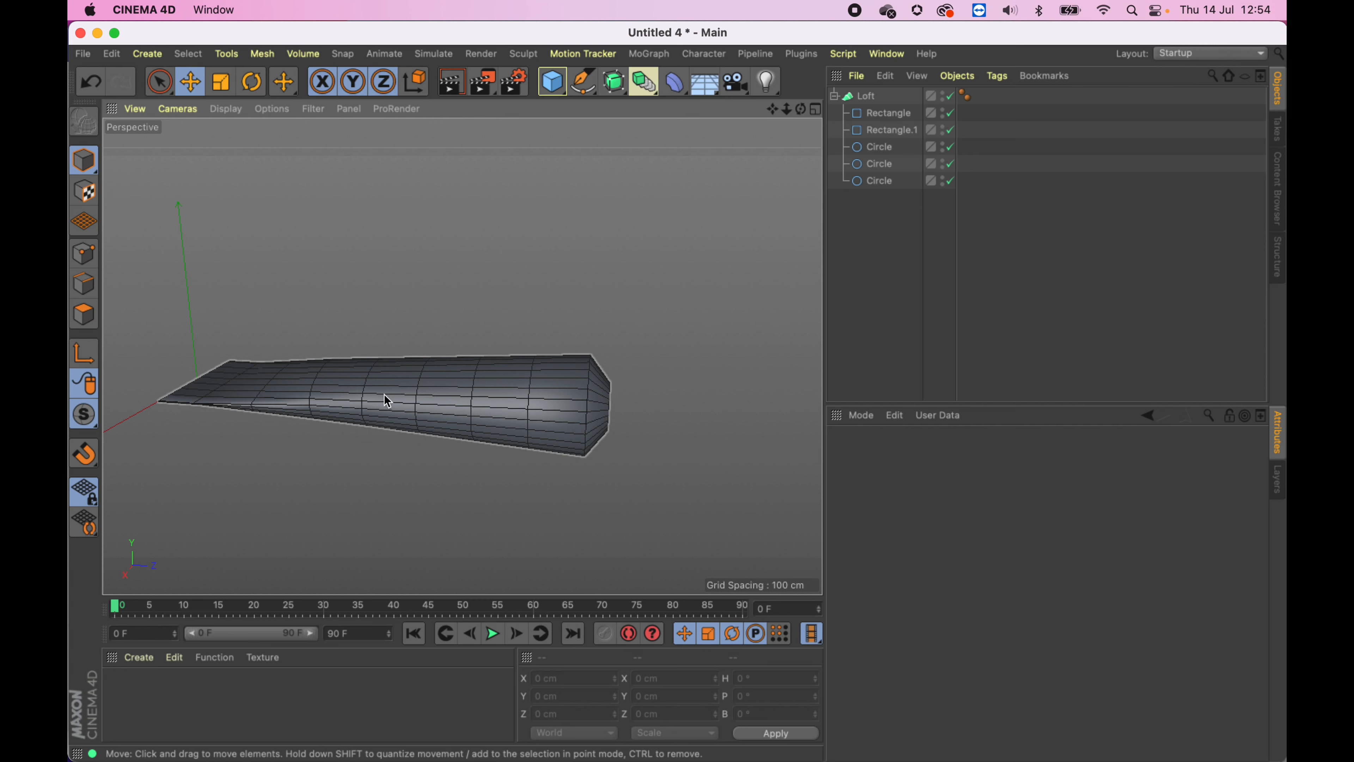
alt+drag(384, 394, 408, 369)
key(super+z)
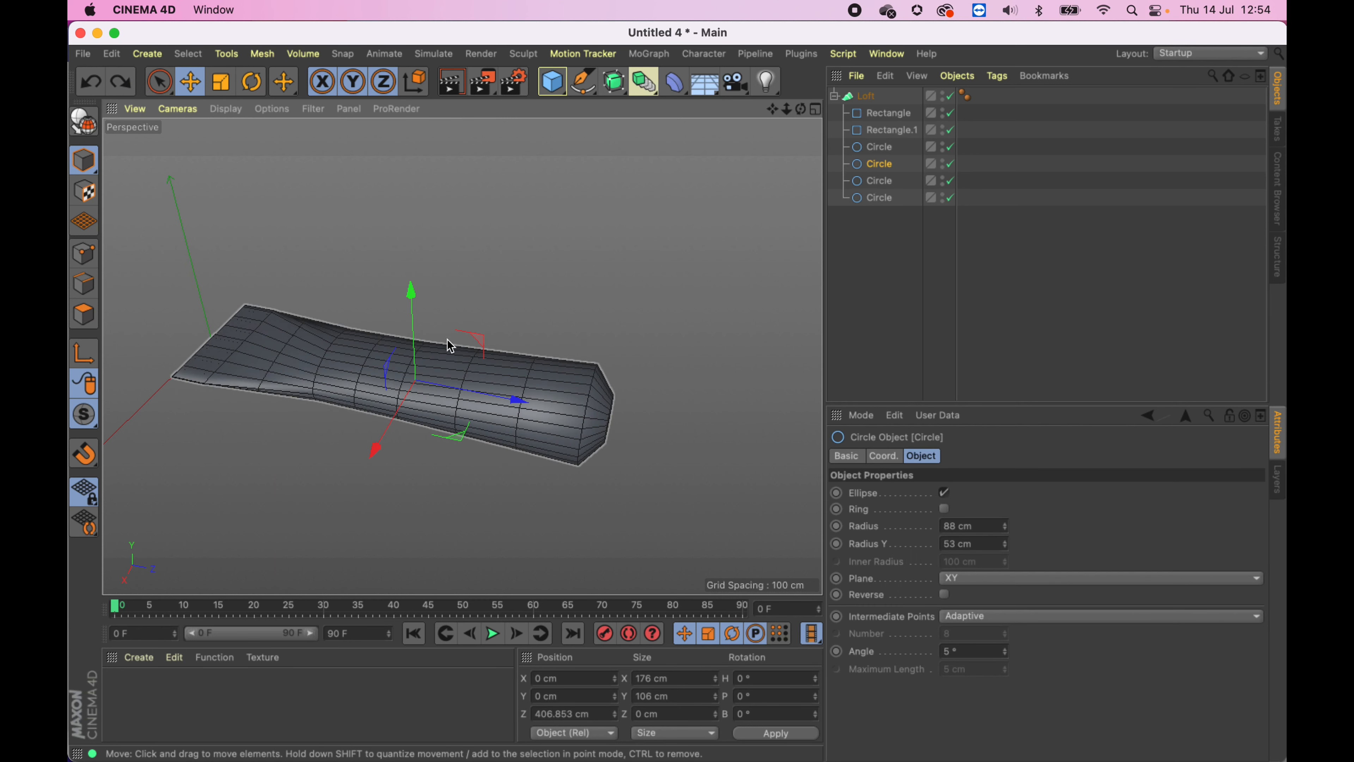
key(Delete)
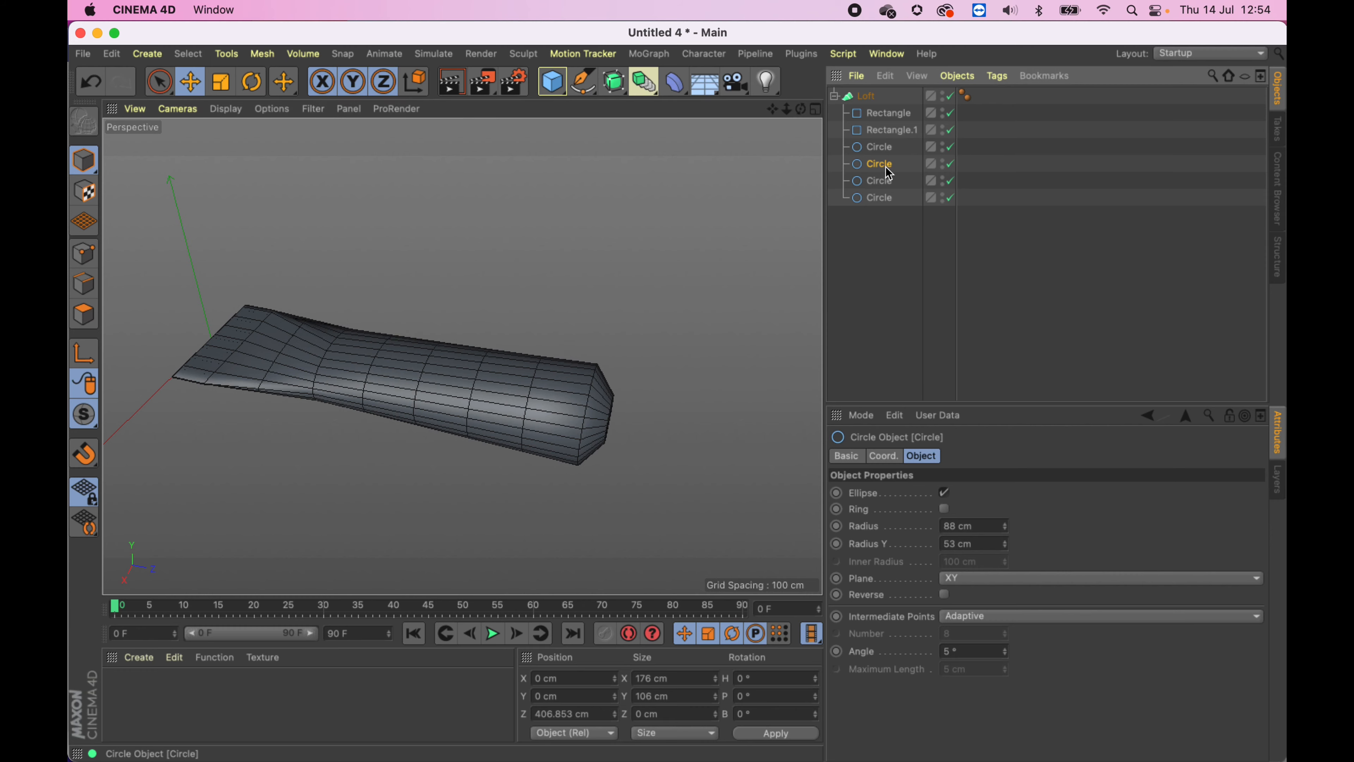
alt+drag(369, 407, 469, 313)
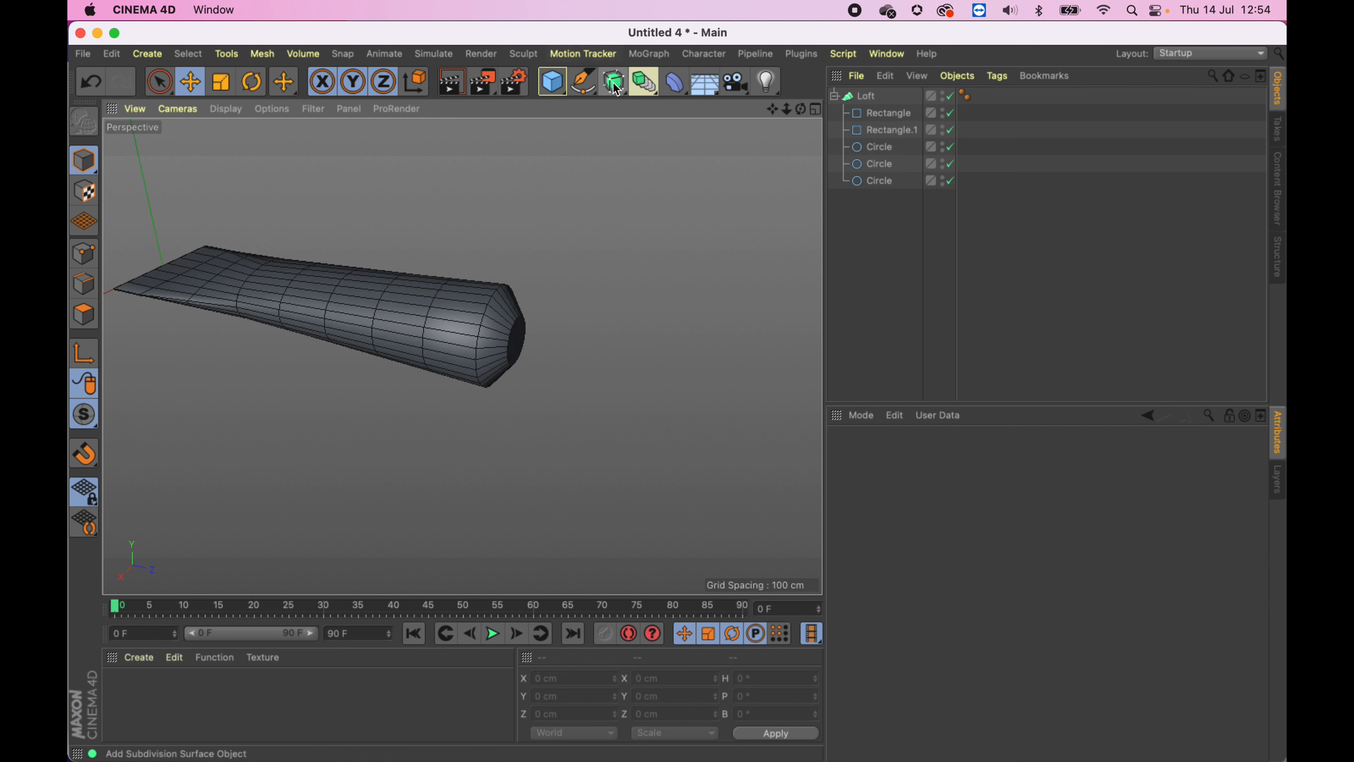
- Add a Cogwheel spline to the scene
click(583, 96)
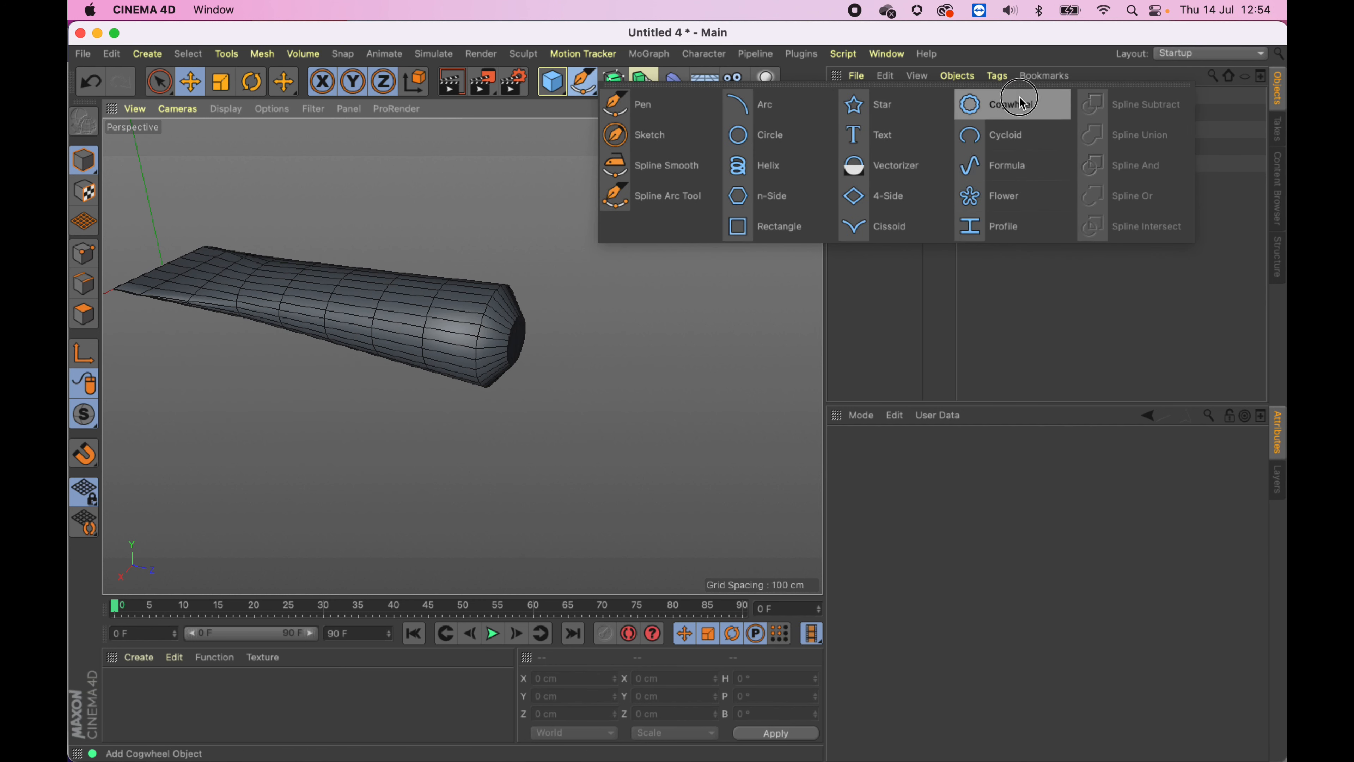
click(998, 100)
drag(244, 283, 671, 362)
- Duplicate the cogwheel and move the copy along Z
click(877, 99)
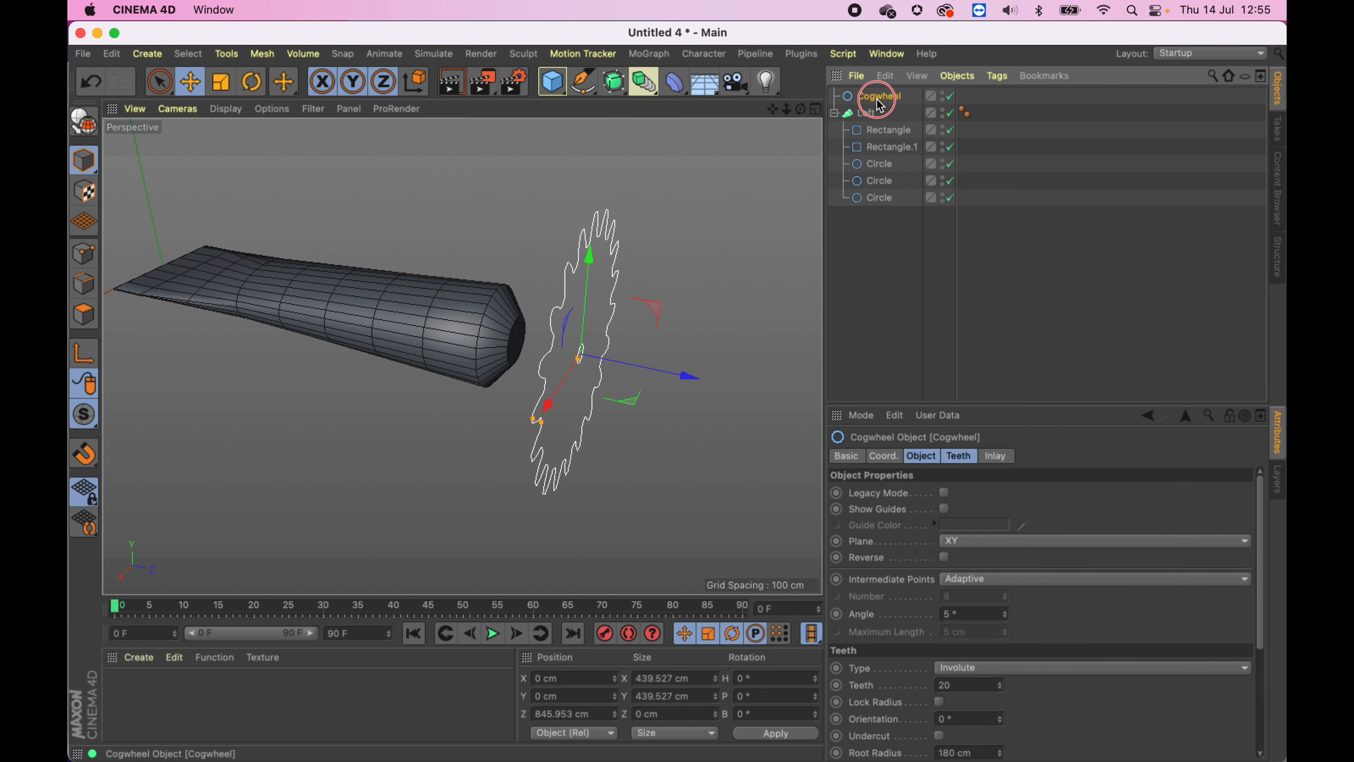
ctrl+drag(877, 110, 877, 108)
drag(689, 378, 805, 396)
- Add a new Loft object and place both cogwheels under it
drag(614, 81, 813, 142)
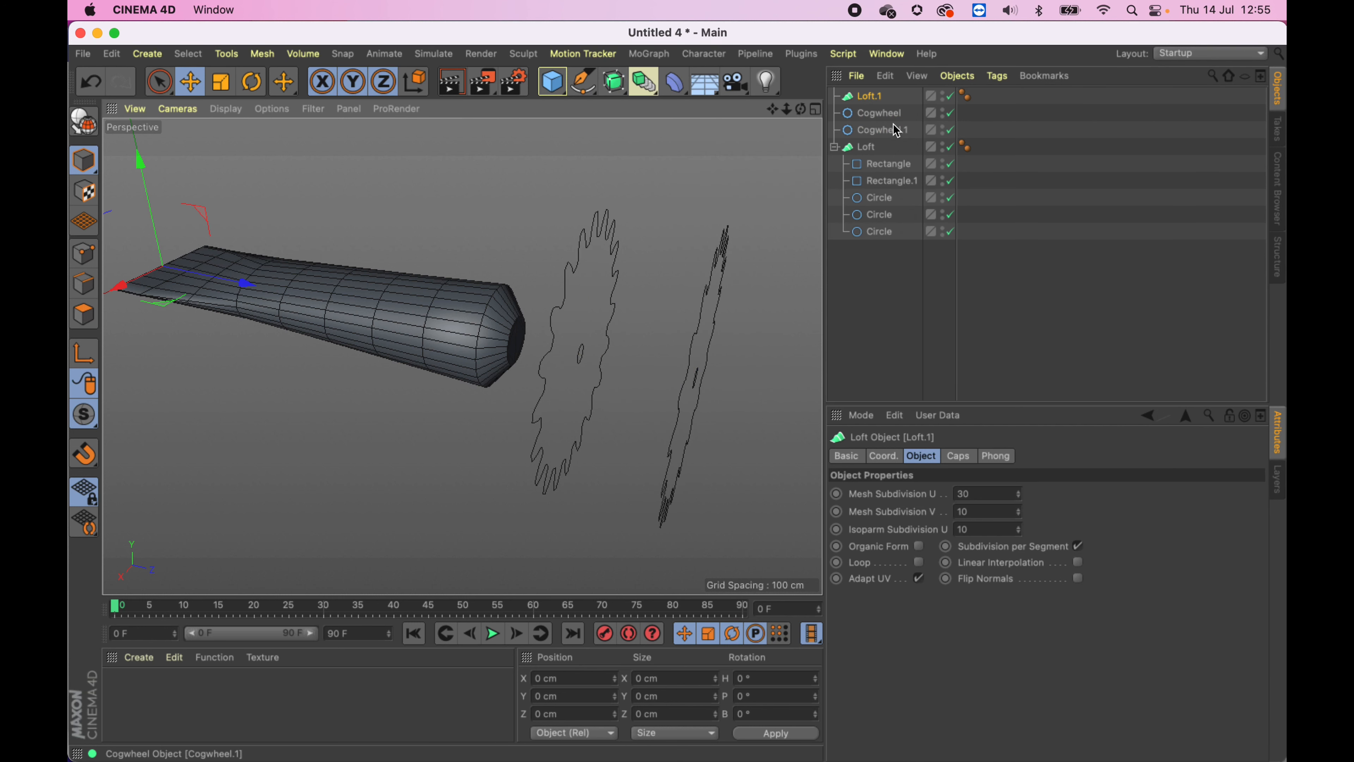
click(894, 114)
shift+click(874, 132)
drag(879, 105, 878, 104)
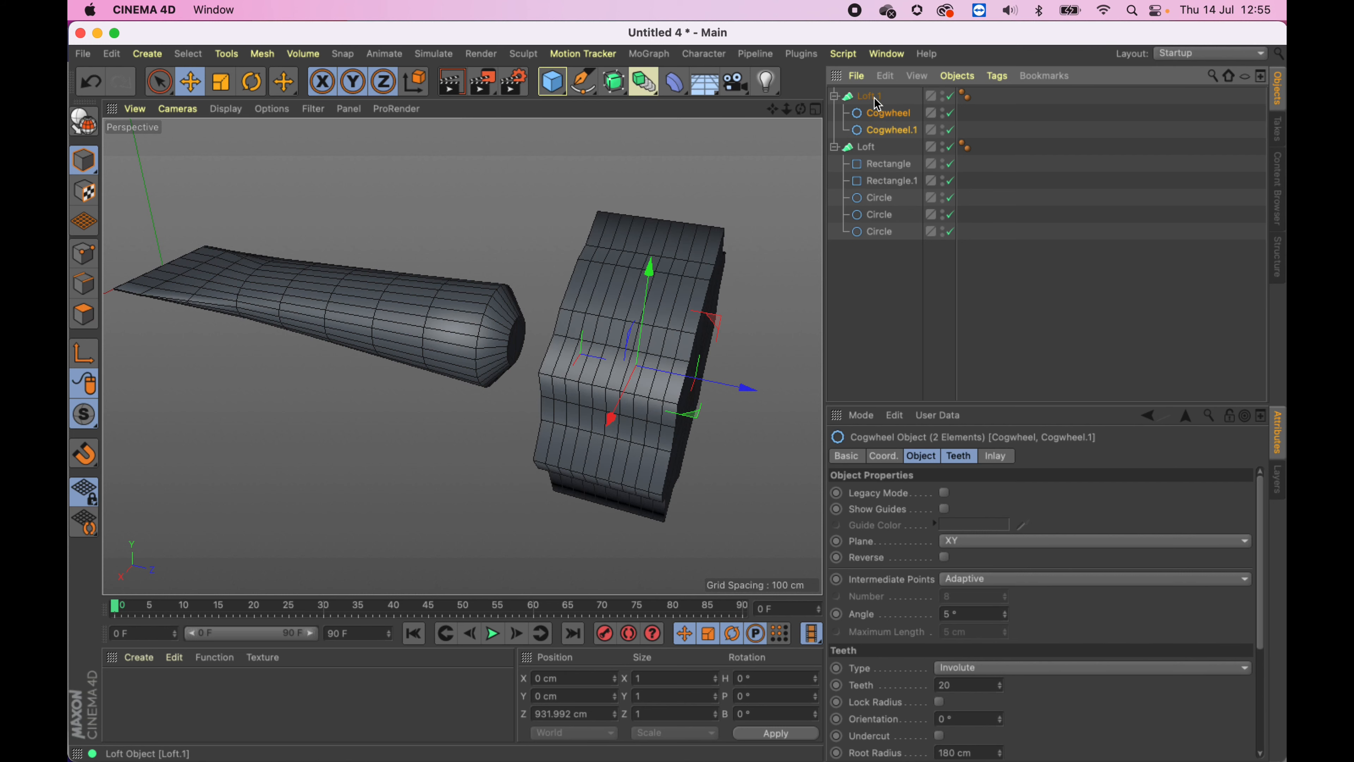
- Set the new Loft's Mesh Subdivision U to 100
click(876, 100)
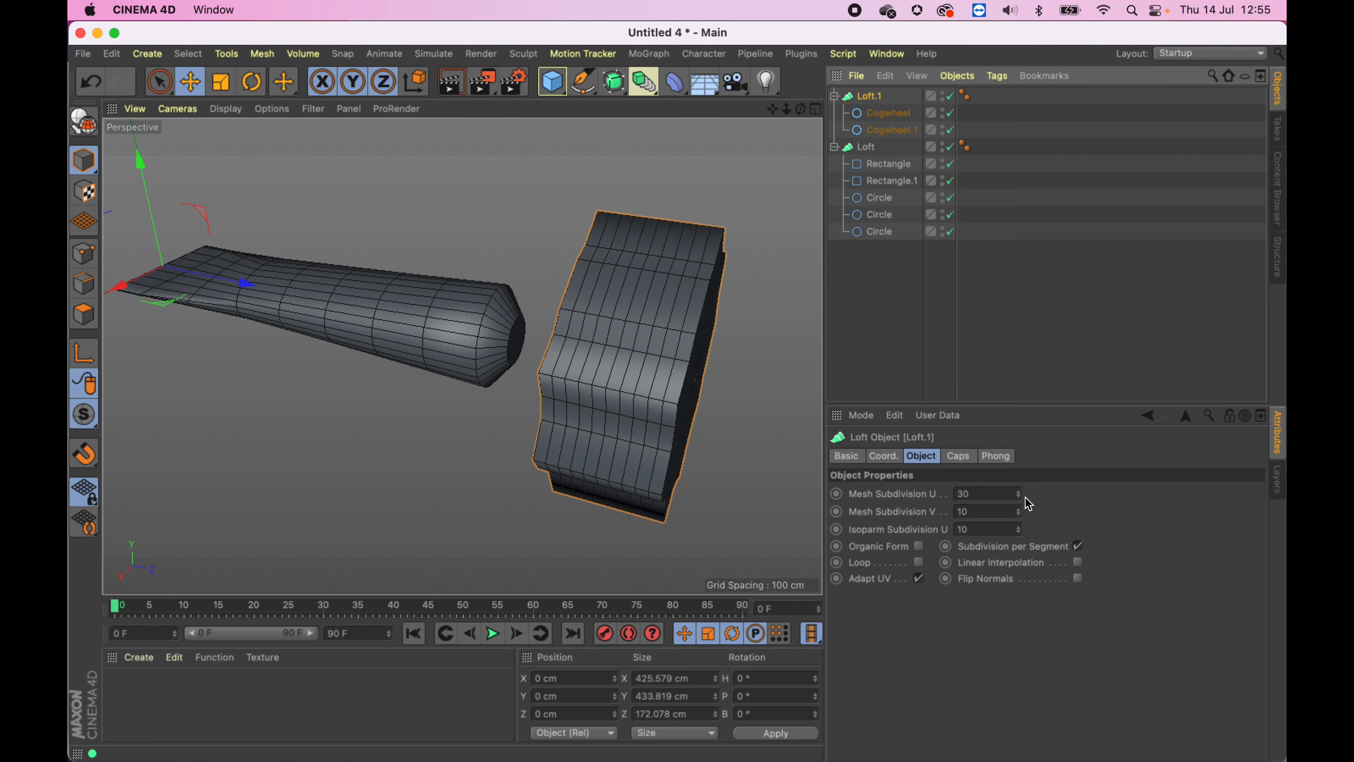
drag(1019, 496, 1008, 489)
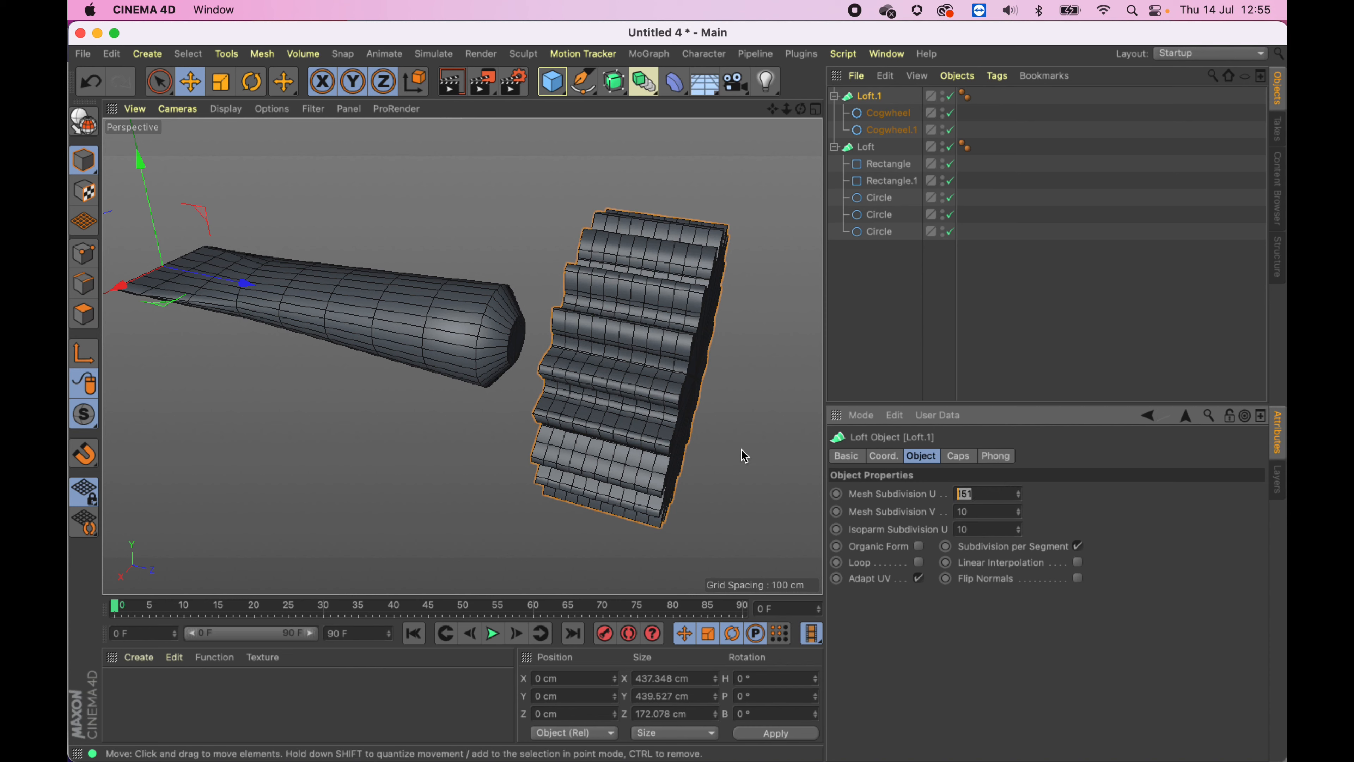
text(100)
key(Return)
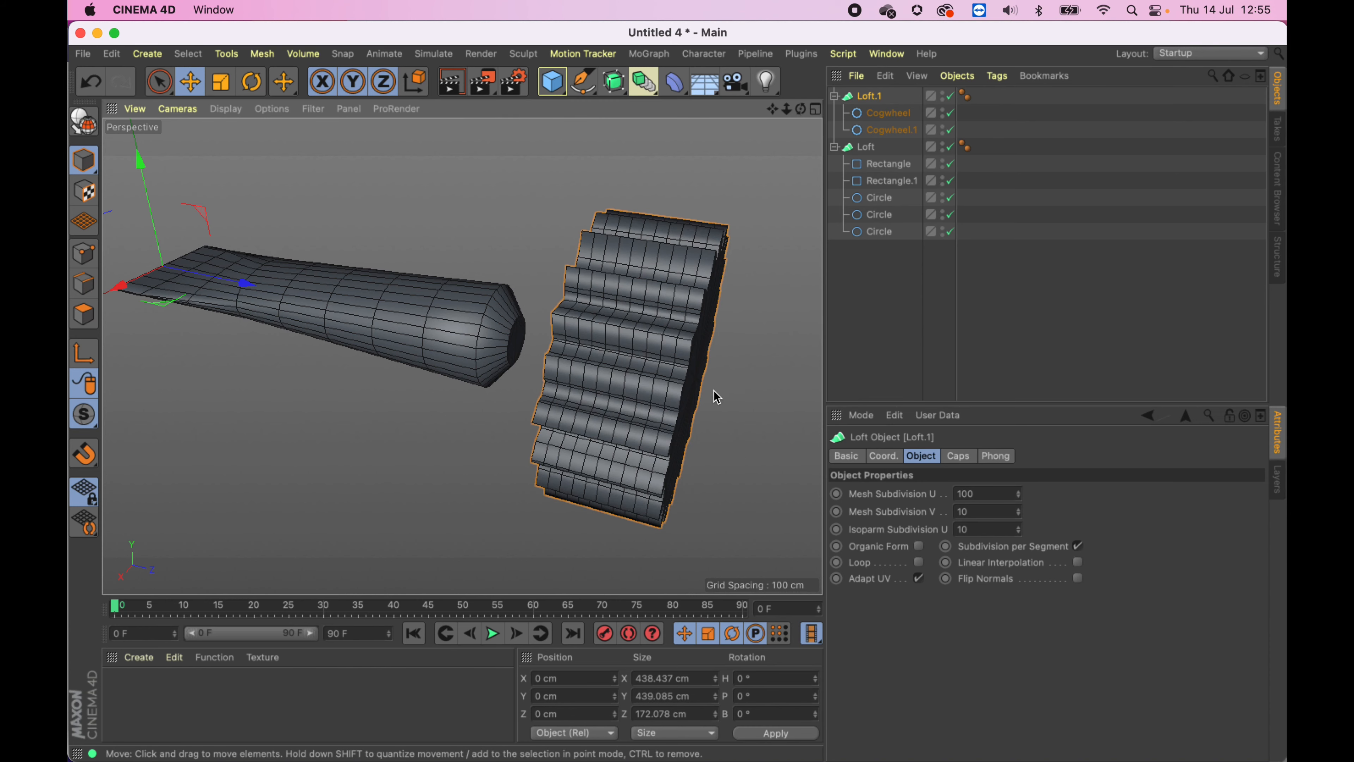
alt+drag(717, 396, 641, 351)
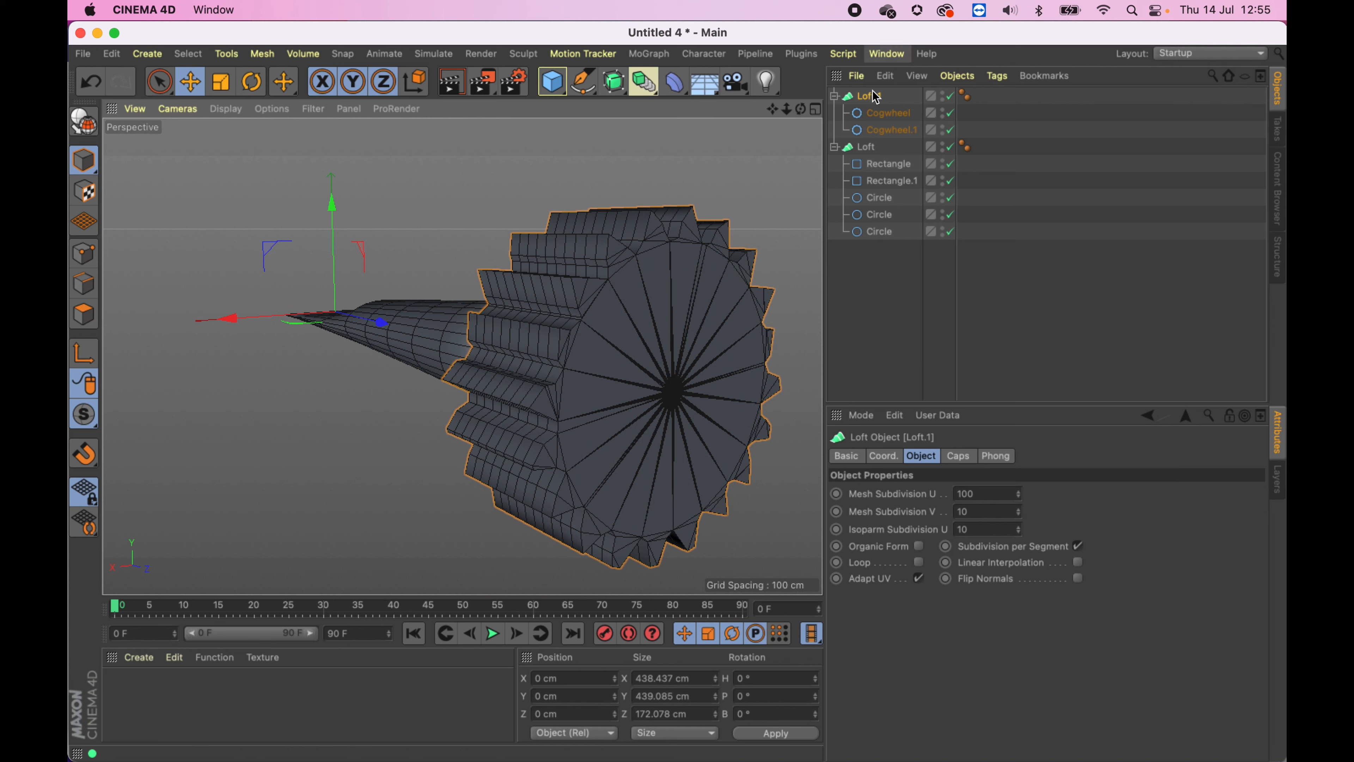
click(882, 113)
shift+click(888, 130)
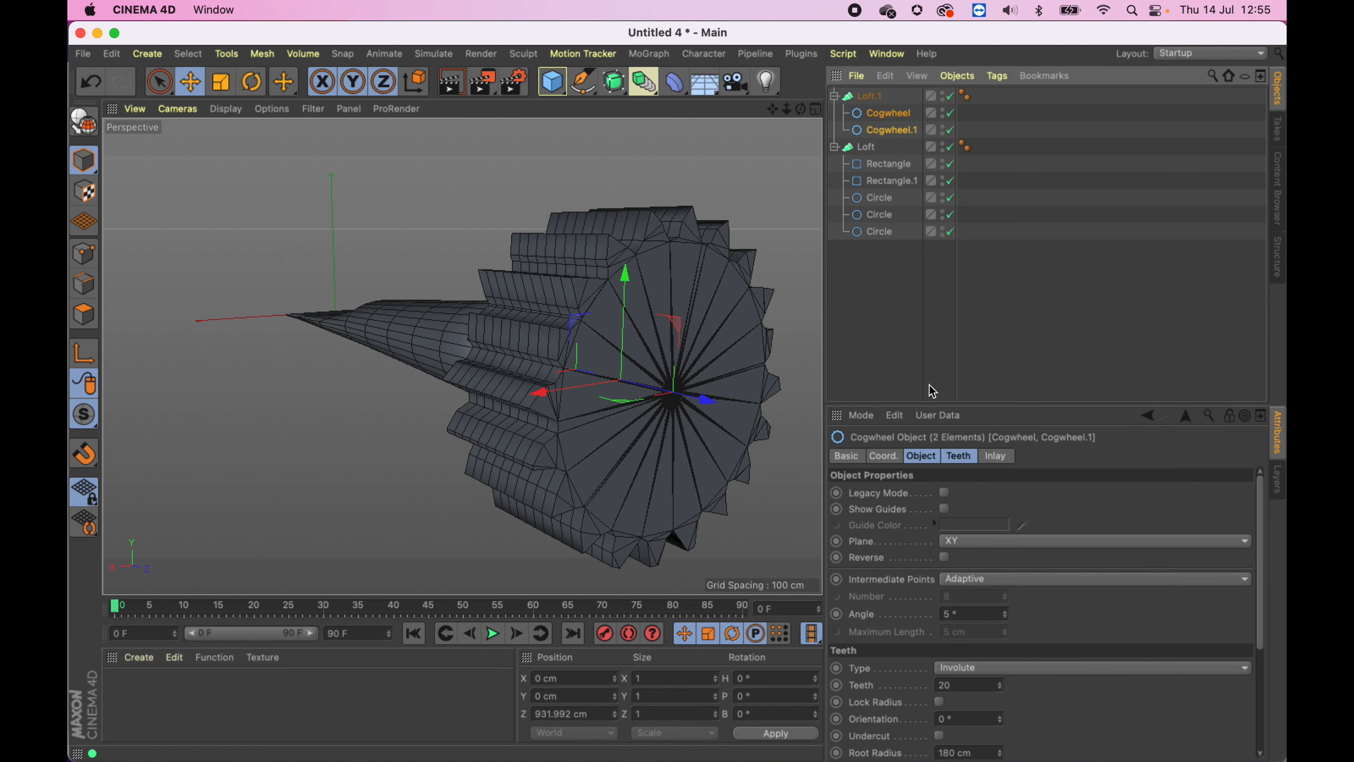
click(960, 457)
mouse_move(1000, 510)
mouse_down()
mouse_move(1000, 496)
mouse_move(1000, 521)
mouse_up()
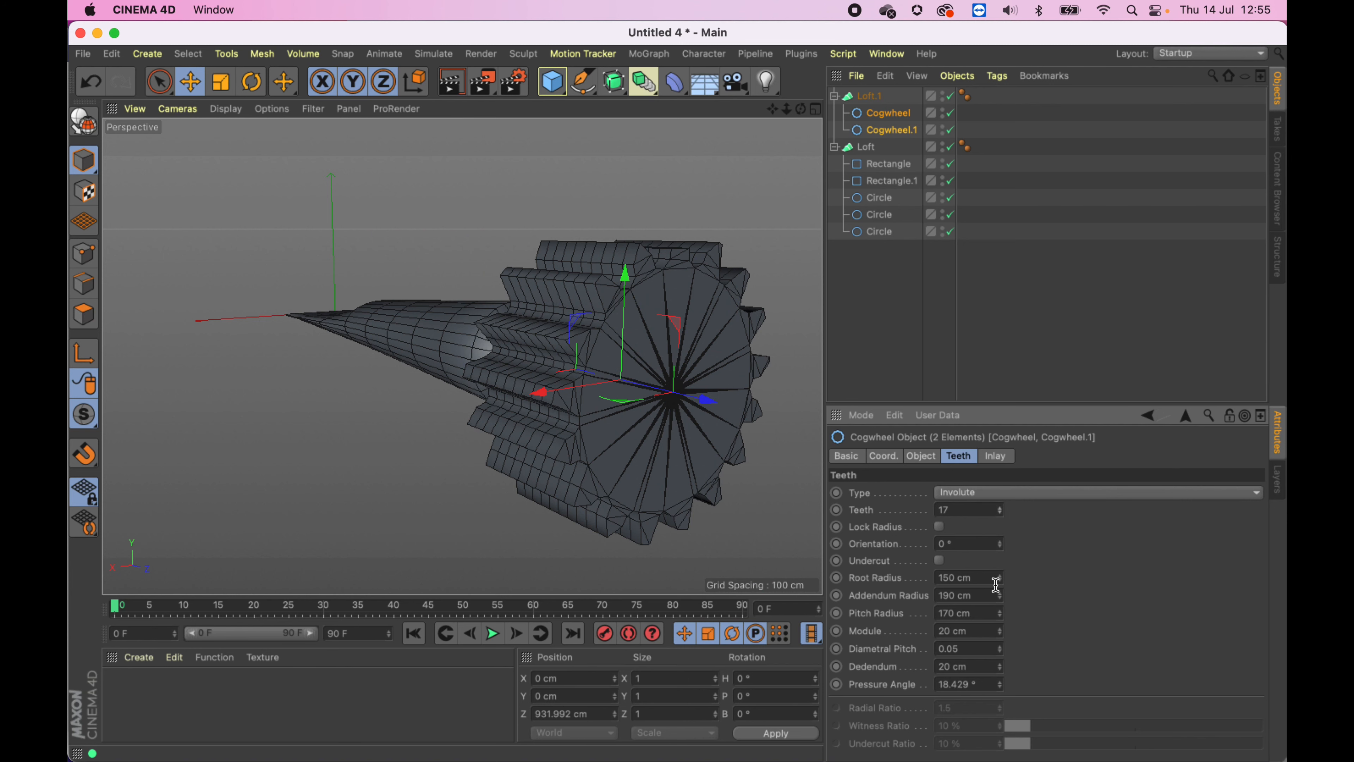
key(super+z)
key(super+z)
alt+drag(704, 390, 776, 403)
key(super+z)
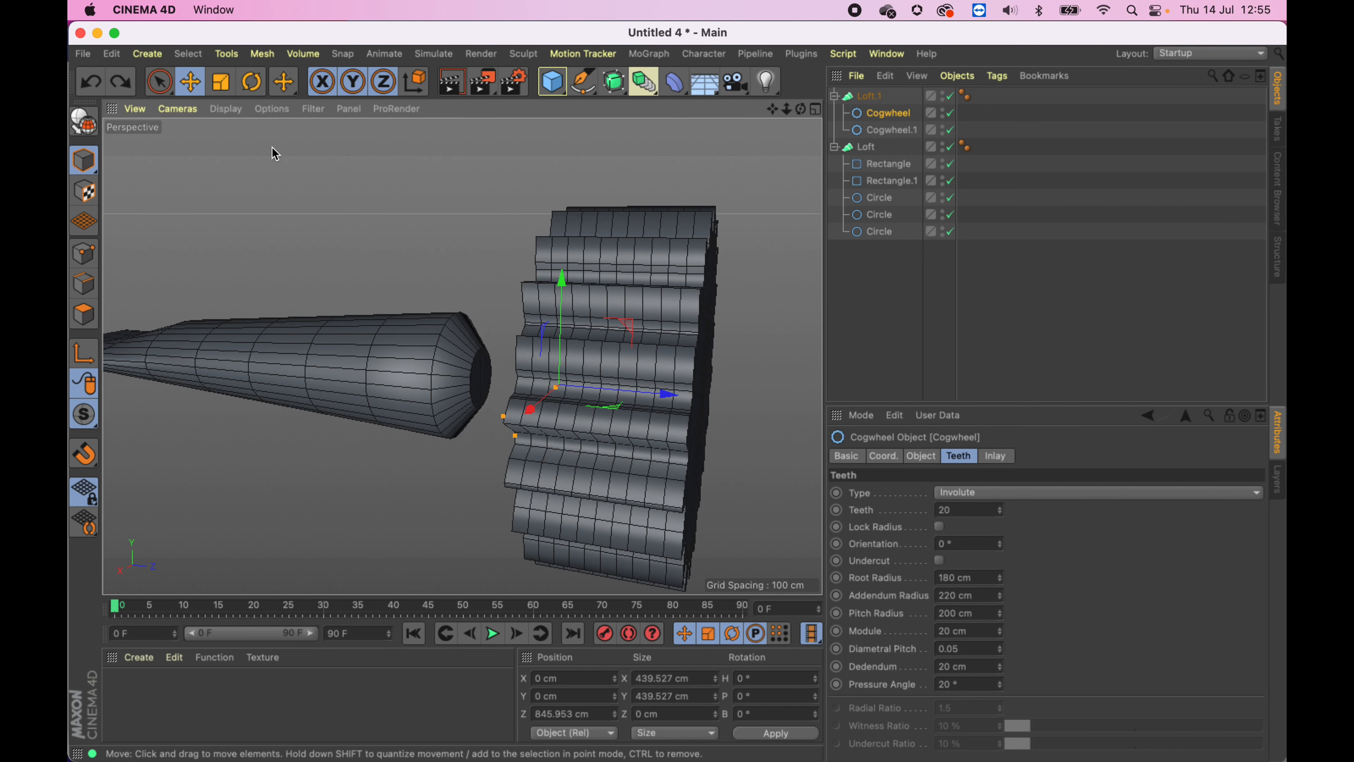
- Scale the cogwheel loft down to about 259 cm across and move it along Z to about 519 cm
click(190, 83)
click(873, 98)
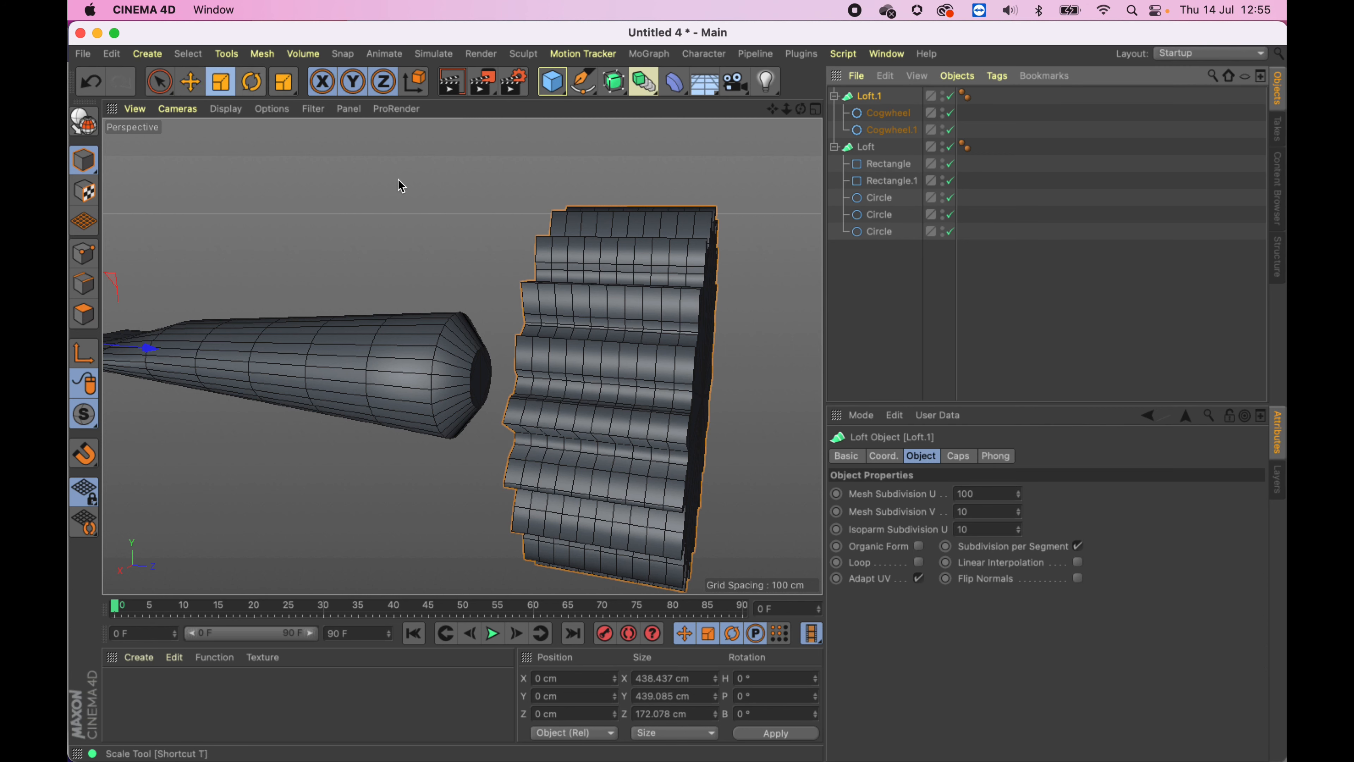
drag(753, 254, 435, 310)
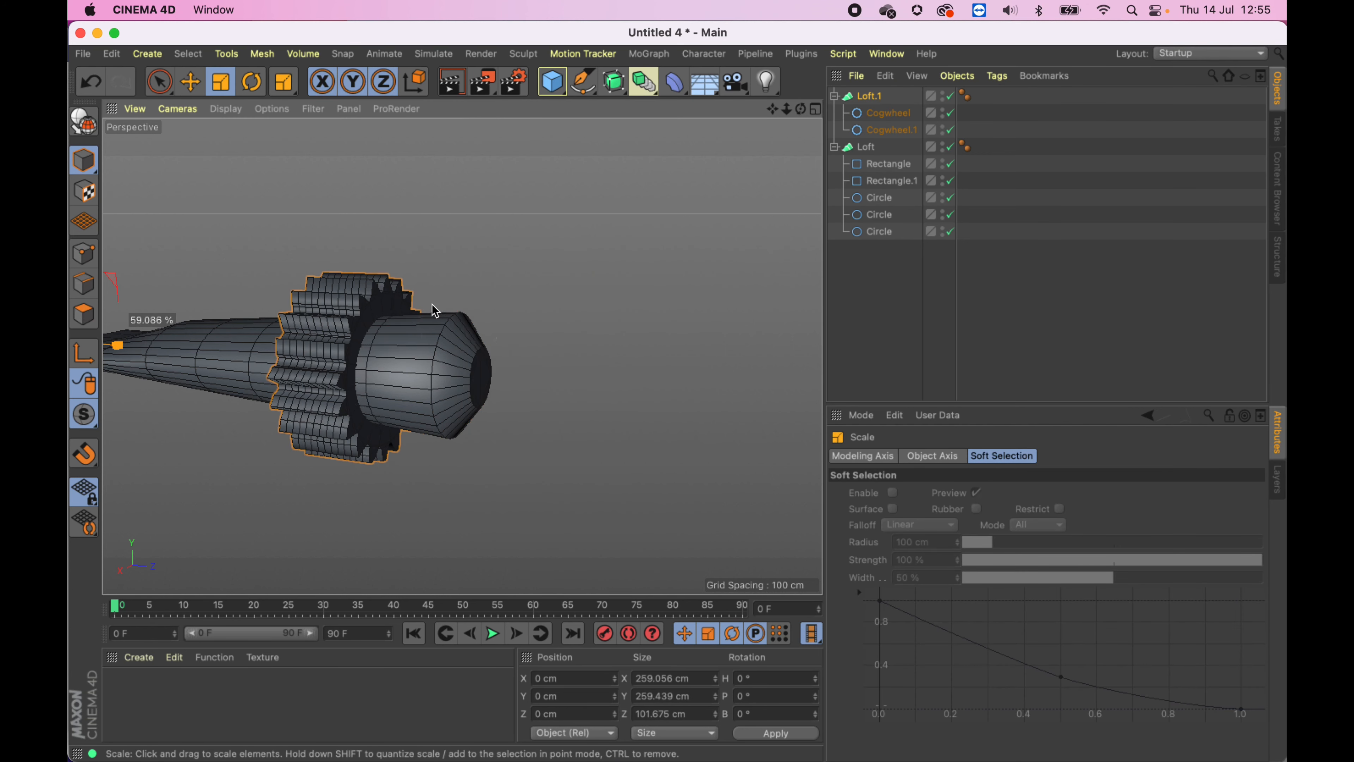
click(190, 83)
drag(118, 345, 425, 373)
- Scale the cogwheel loft further down to about 178 cm across
click(221, 82)
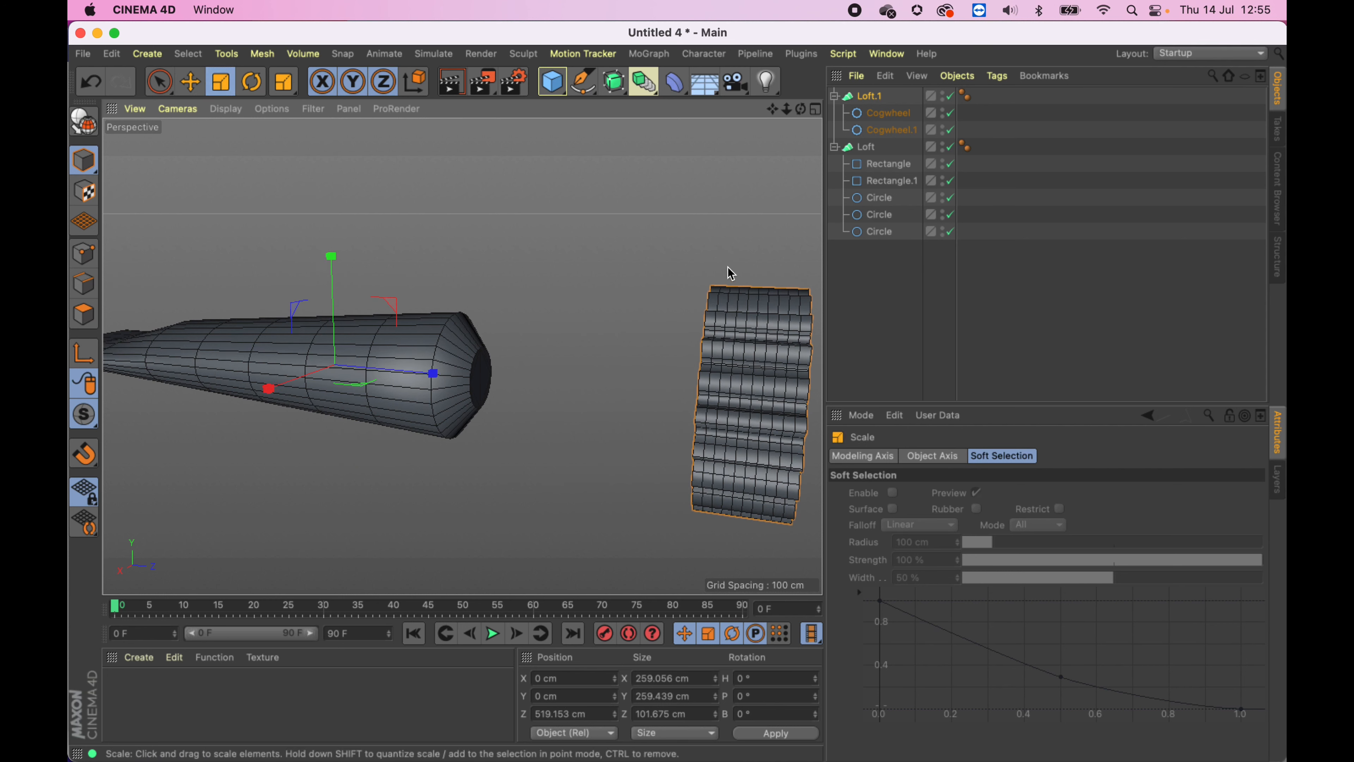
drag(747, 272, 493, 311)
click(190, 85)
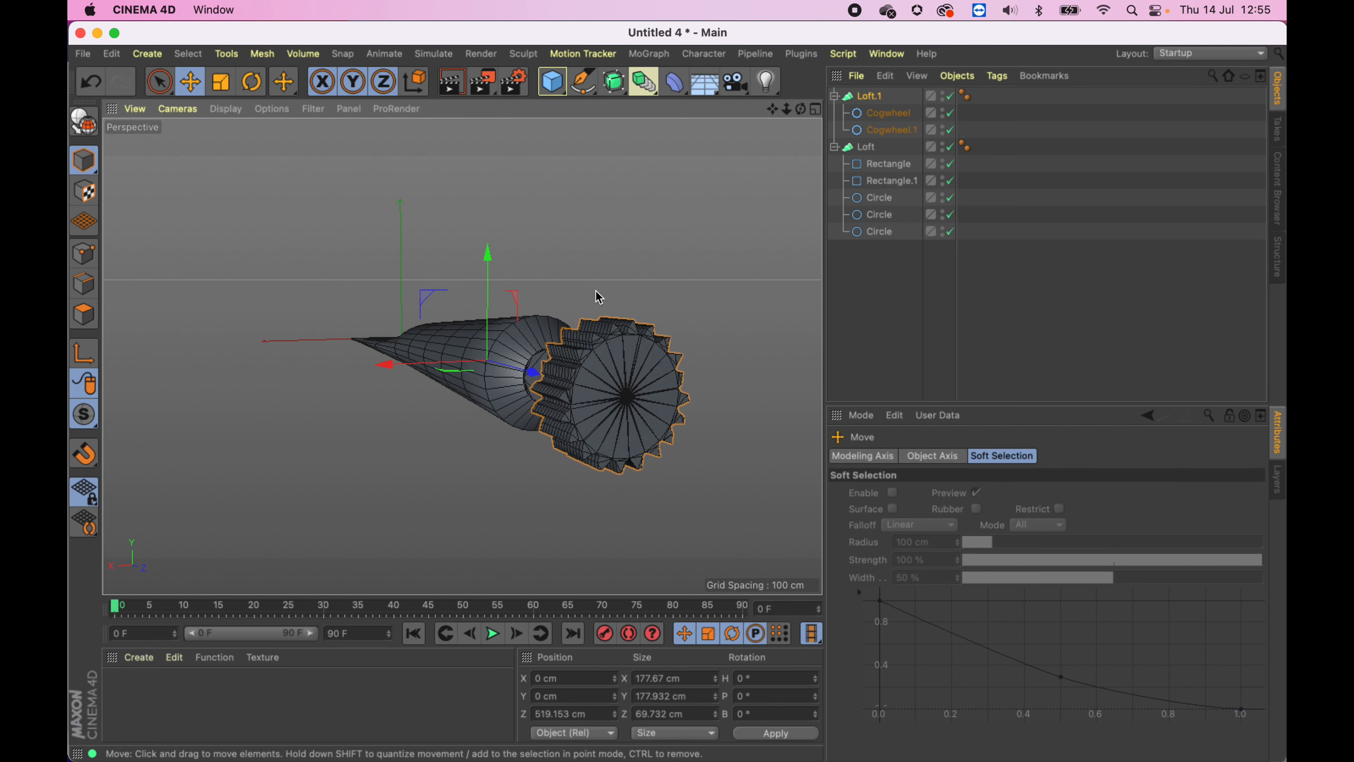
- Select both cogwheels and raise their Root Radius to about 81 cm
click(886, 114)
click(885, 128)
alt+drag(628, 289, 703, 299)
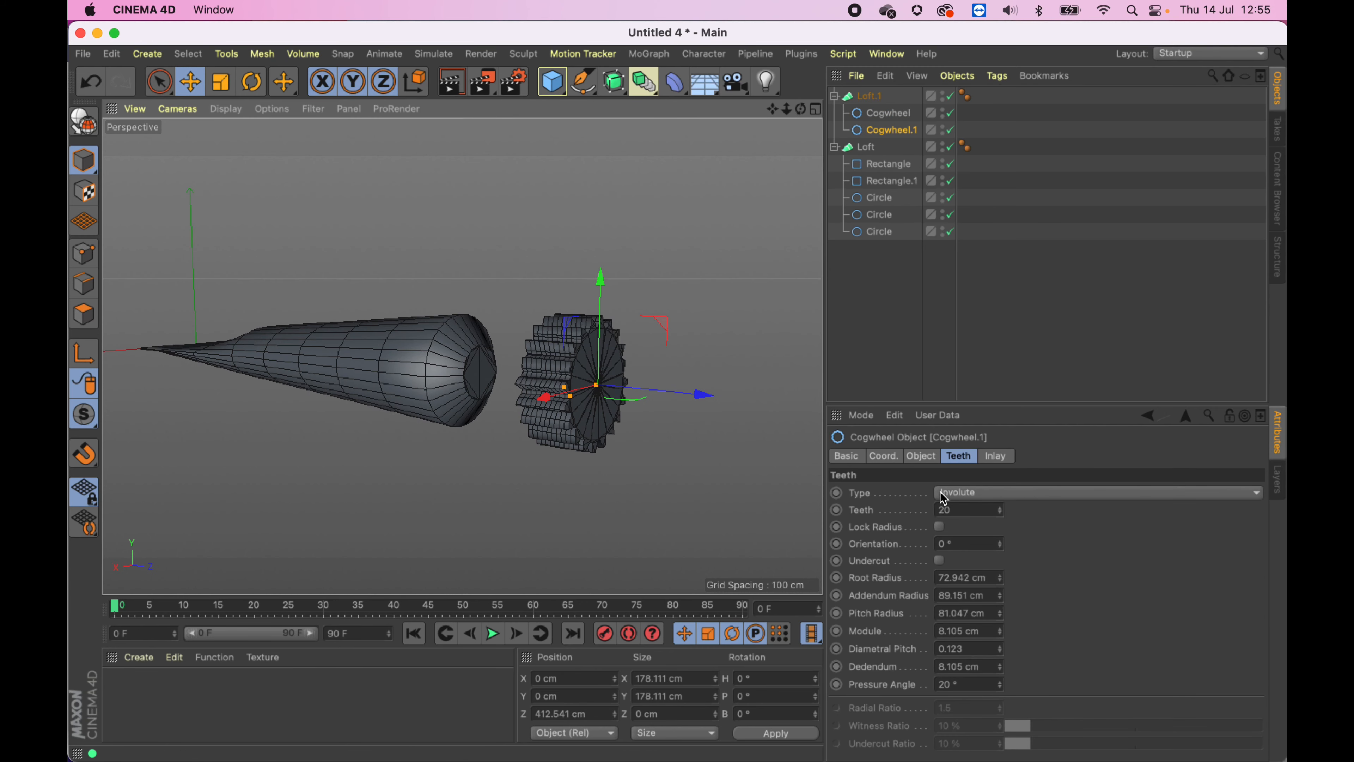
drag(1001, 579, 1001, 555)
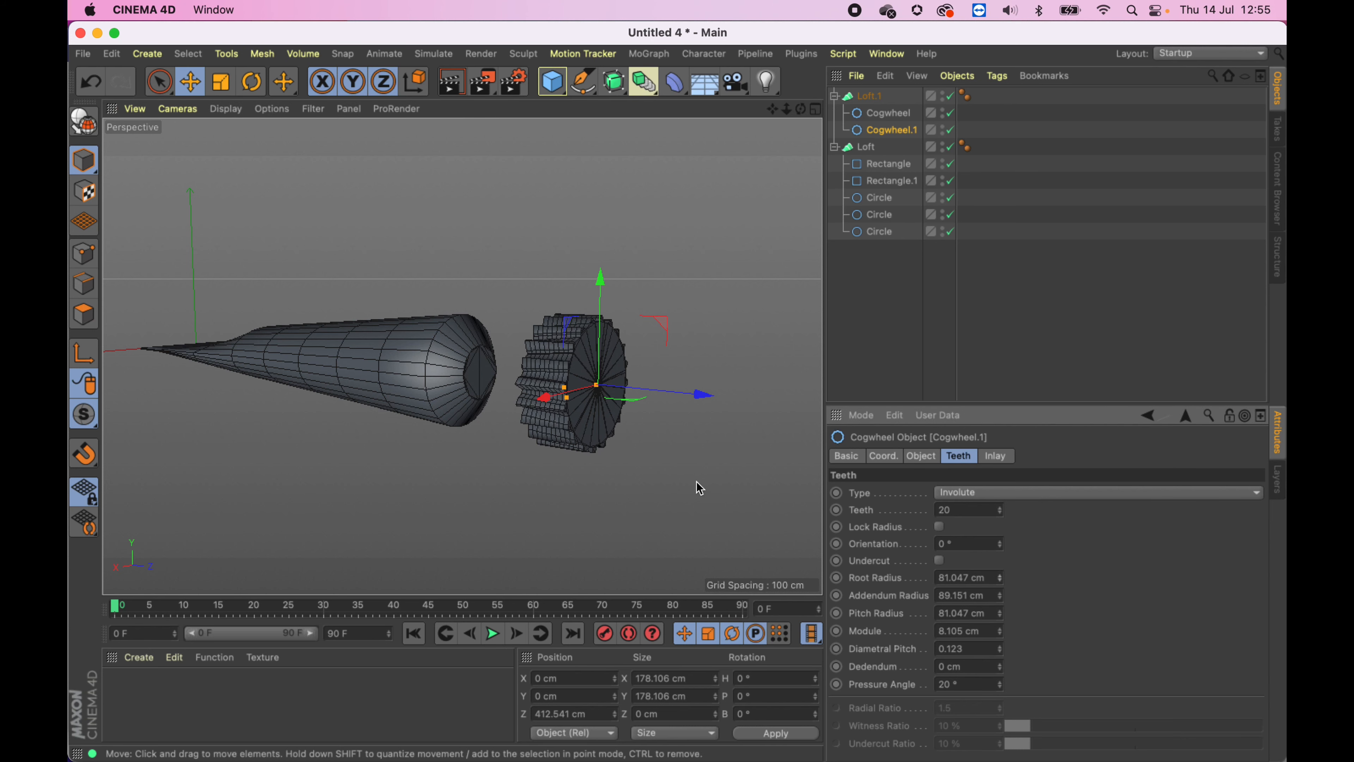
- Reduce Cogwheel.1's Addendum Radius to about 38 cm
alt+right_drag(638, 370, 714, 366)
alt+drag(716, 371, 643, 397)
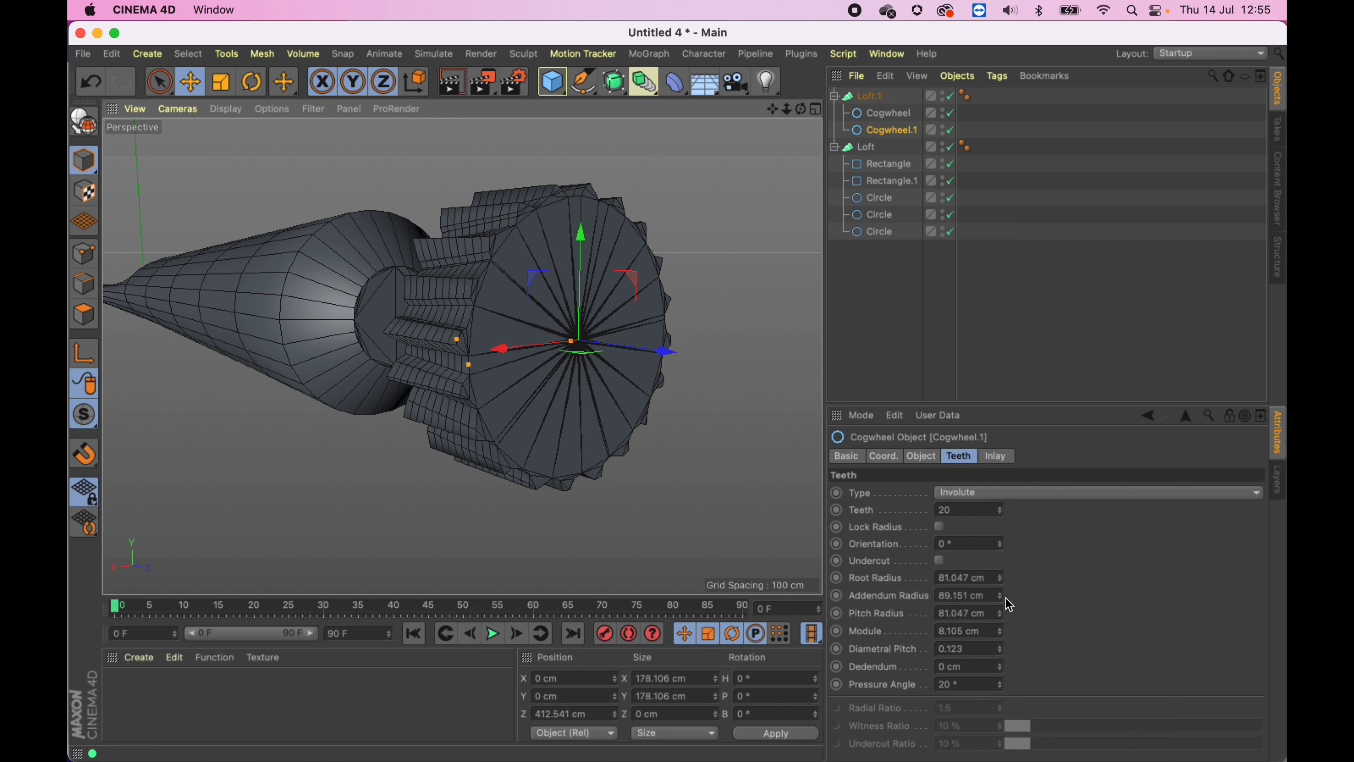
drag(1001, 596, 1000, 608)
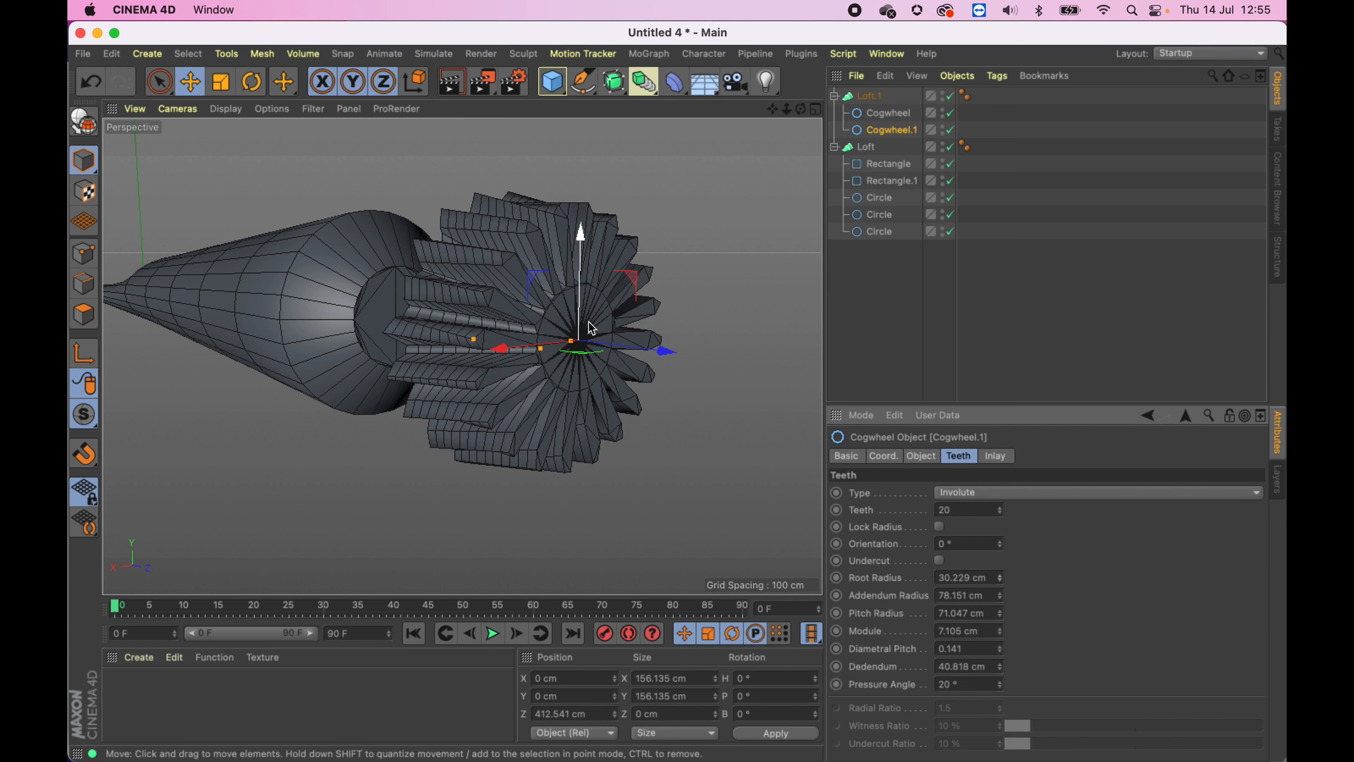
drag(1001, 597, 1003, 608)
click(1001, 594)
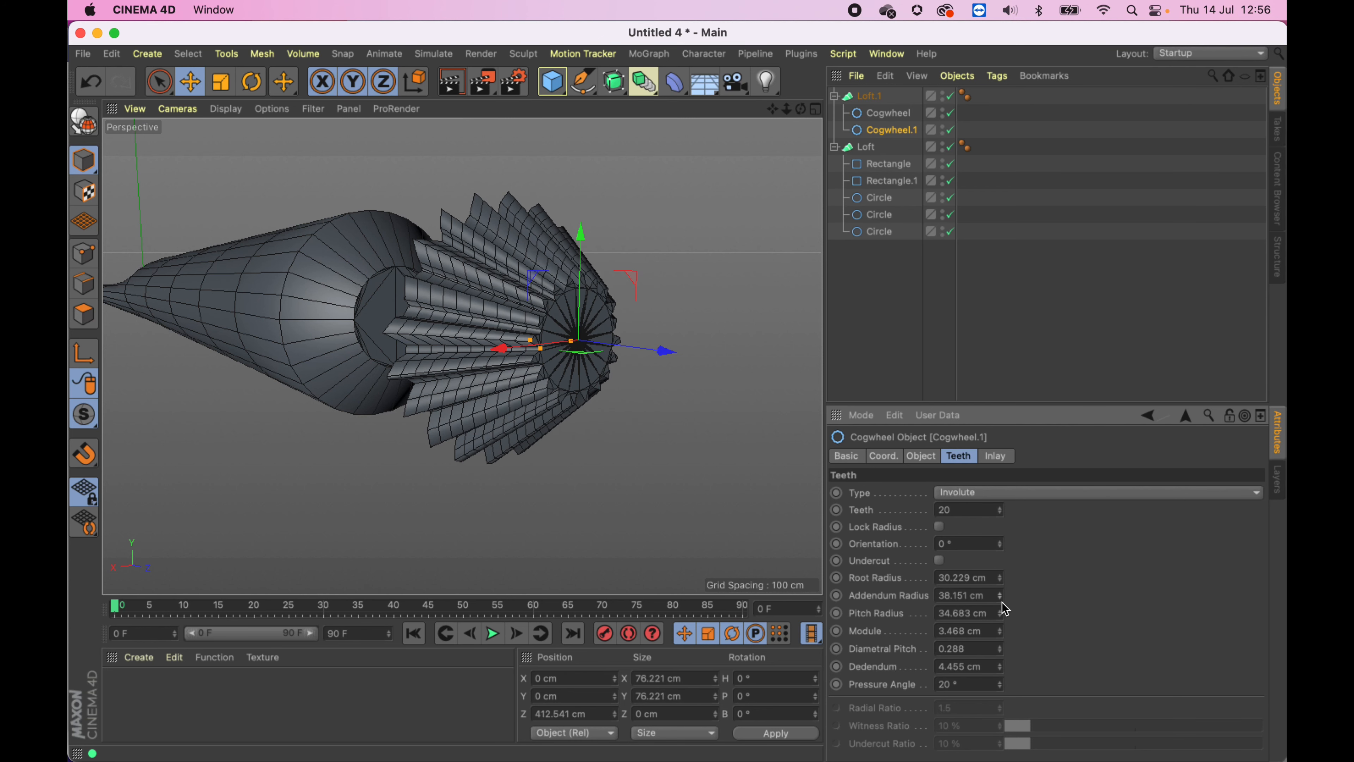
- Select the other cogwheel and reduce its Pitch Radius to about 47 cm
click(900, 114)
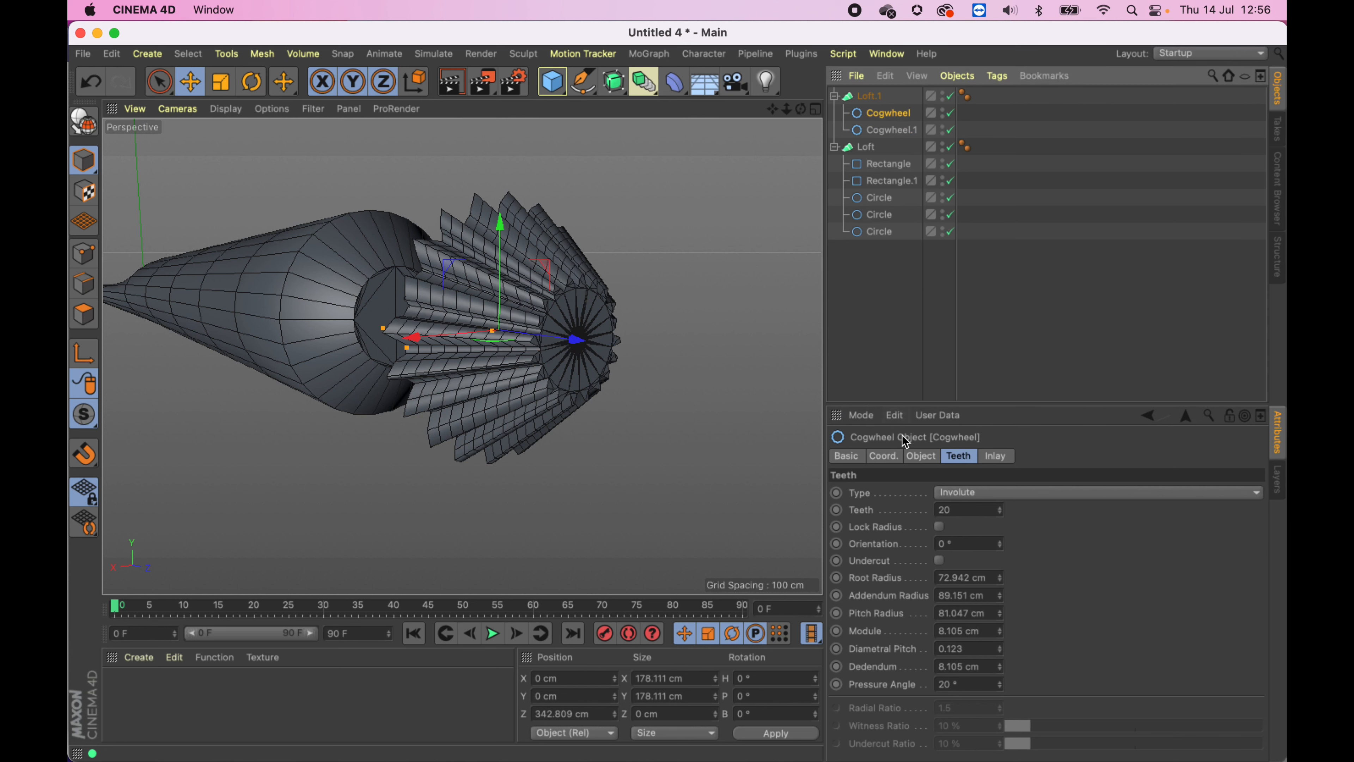
drag(999, 599, 999, 600)
alt+drag(540, 408, 657, 413)
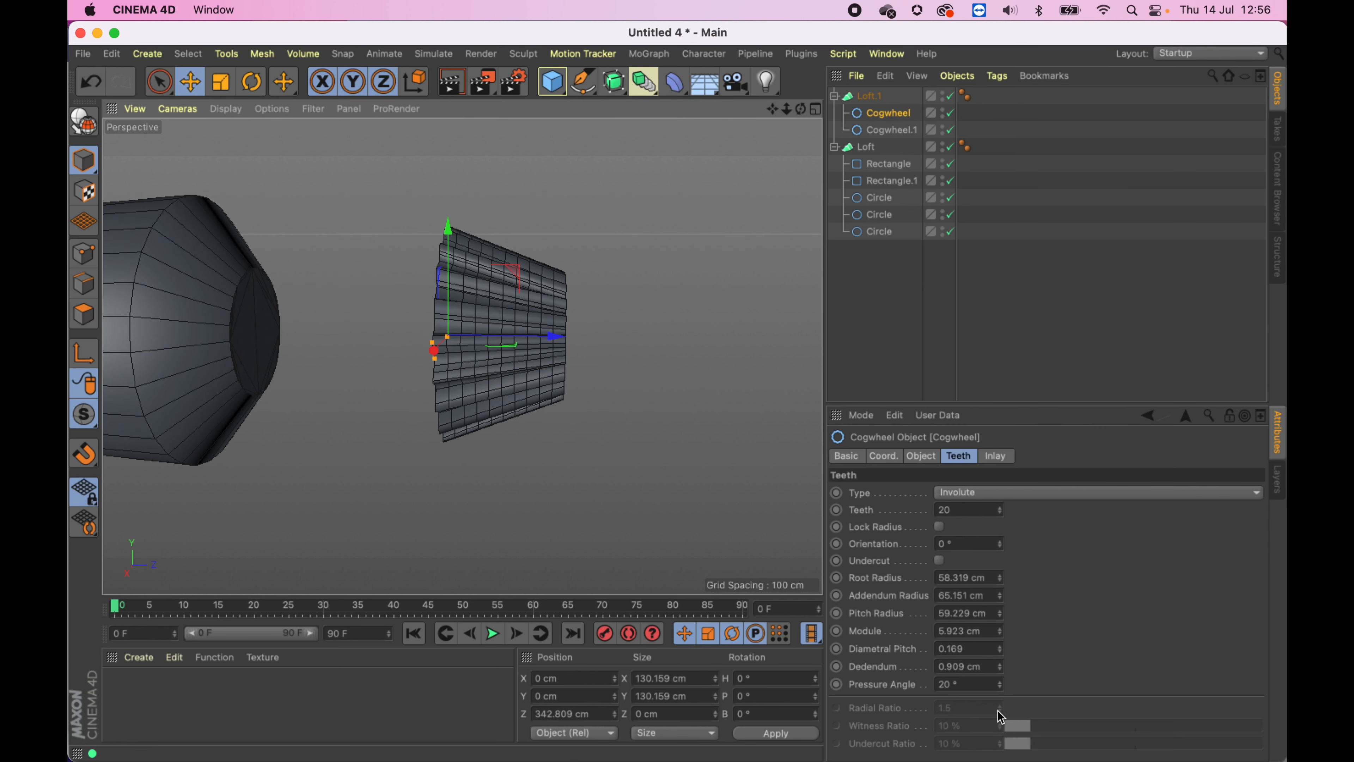
alt+drag(393, 414, 560, 454)
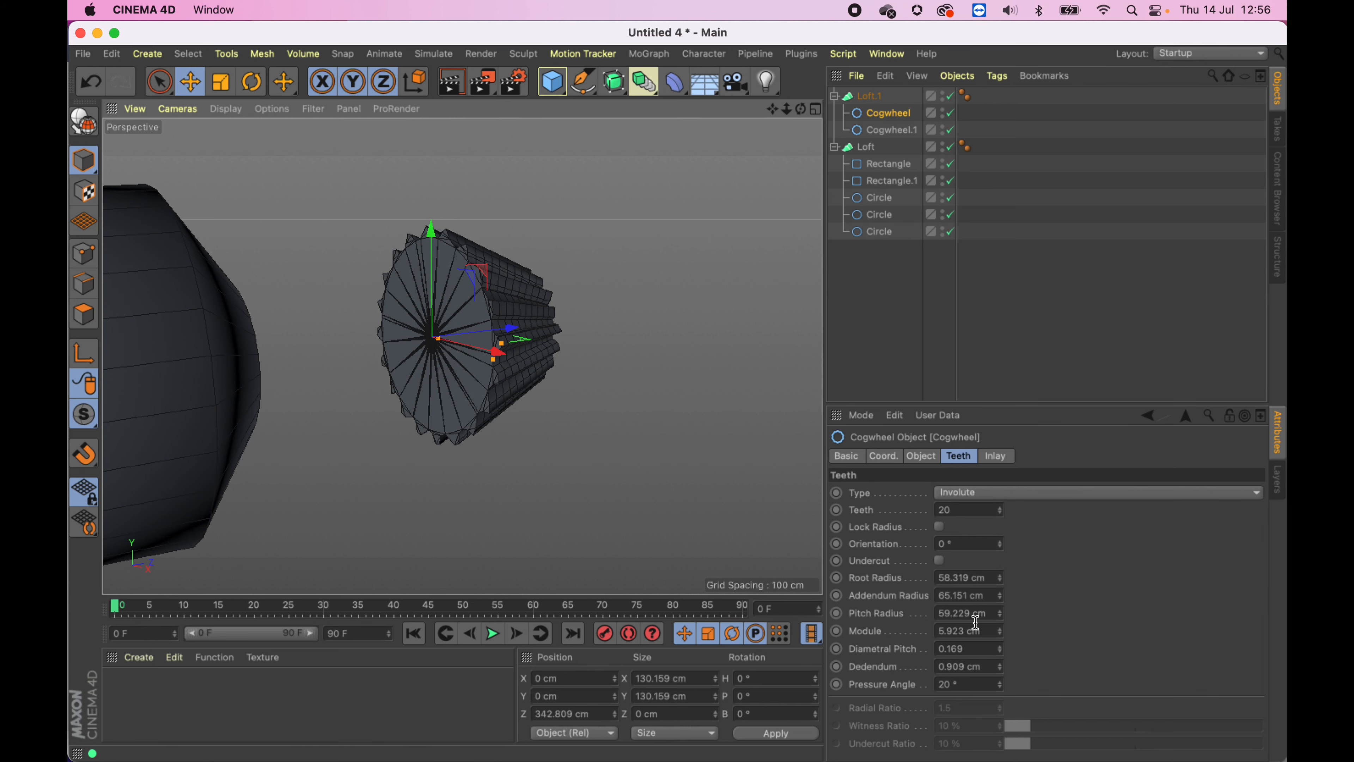
drag(1001, 615, 1001, 620)
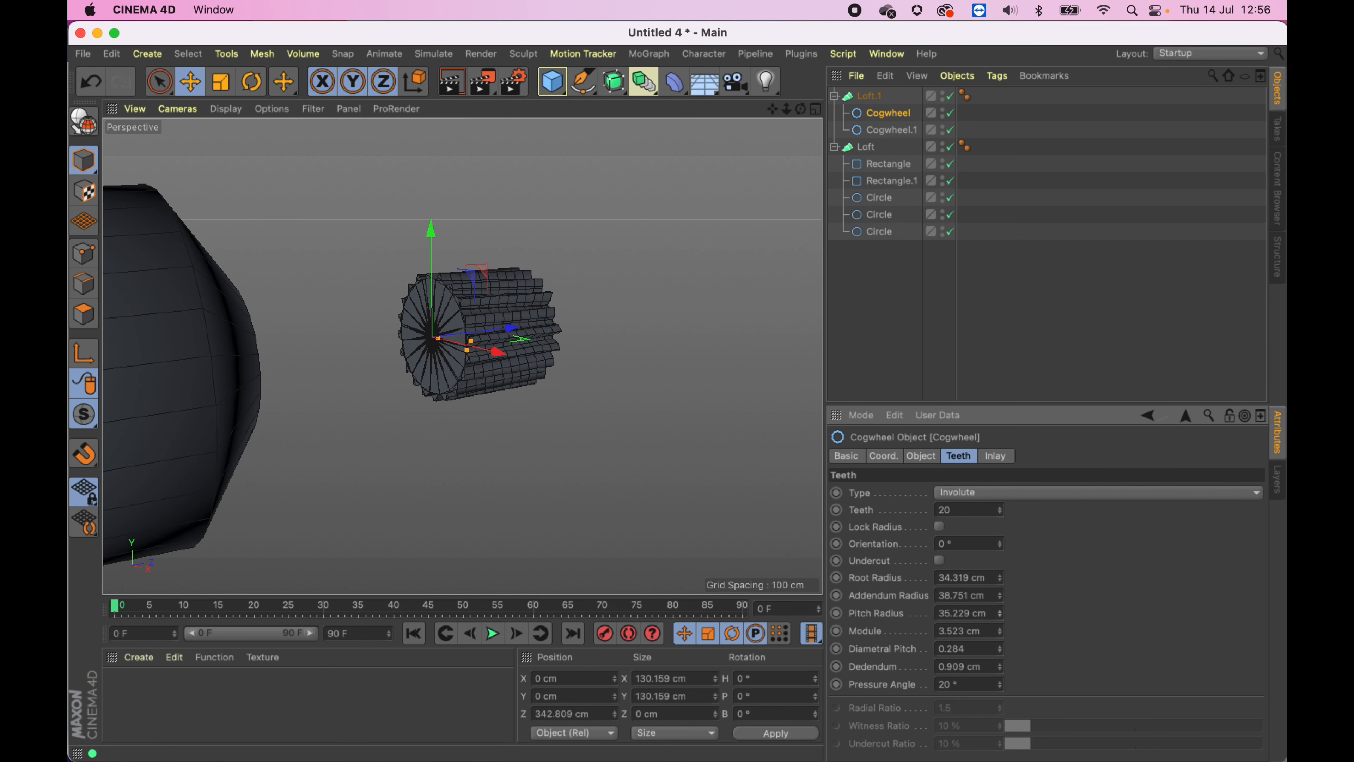
alt+right_drag(574, 335, 638, 342)
alt+drag(638, 343, 307, 331)
alt+middle_drag(307, 331, 705, 410)
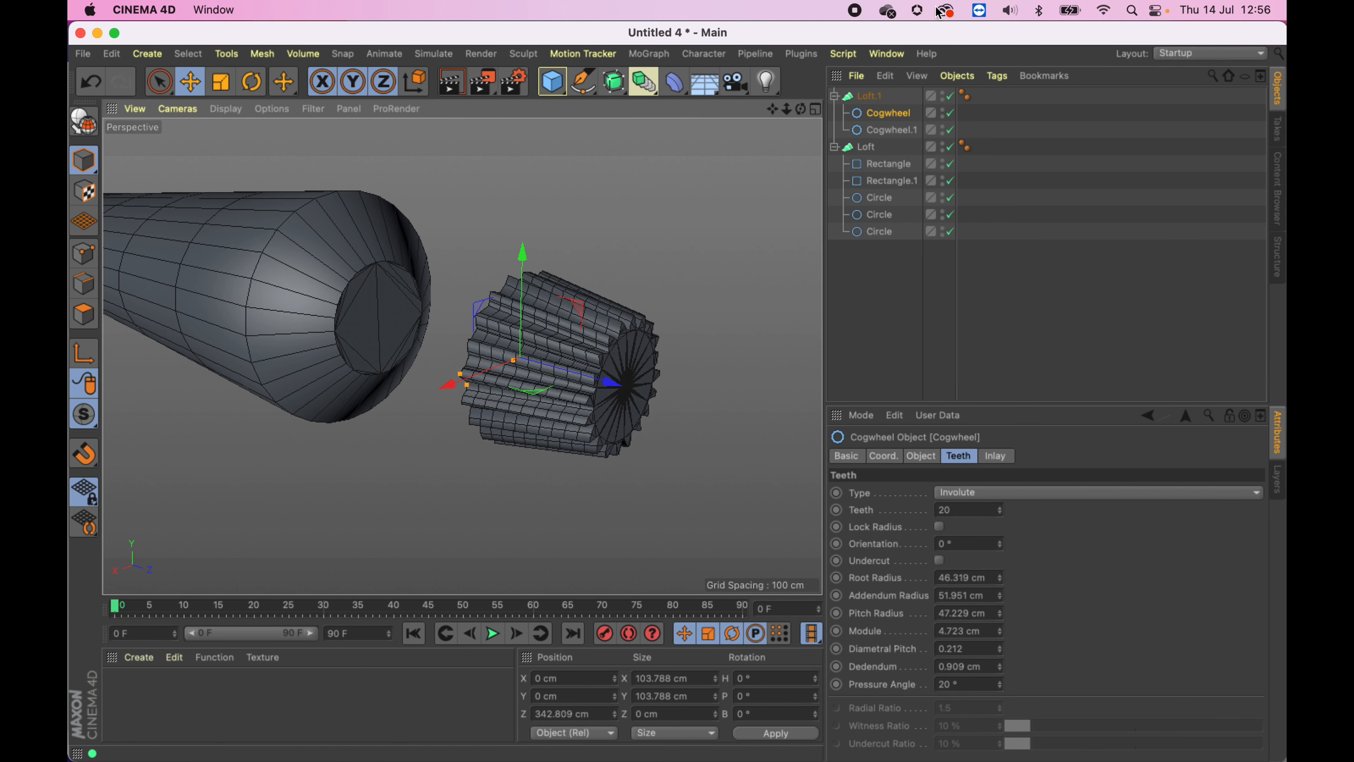
- Move the cogwheel loft onto the narrow end of the handle loft so it forms the cap
click(566, 303)
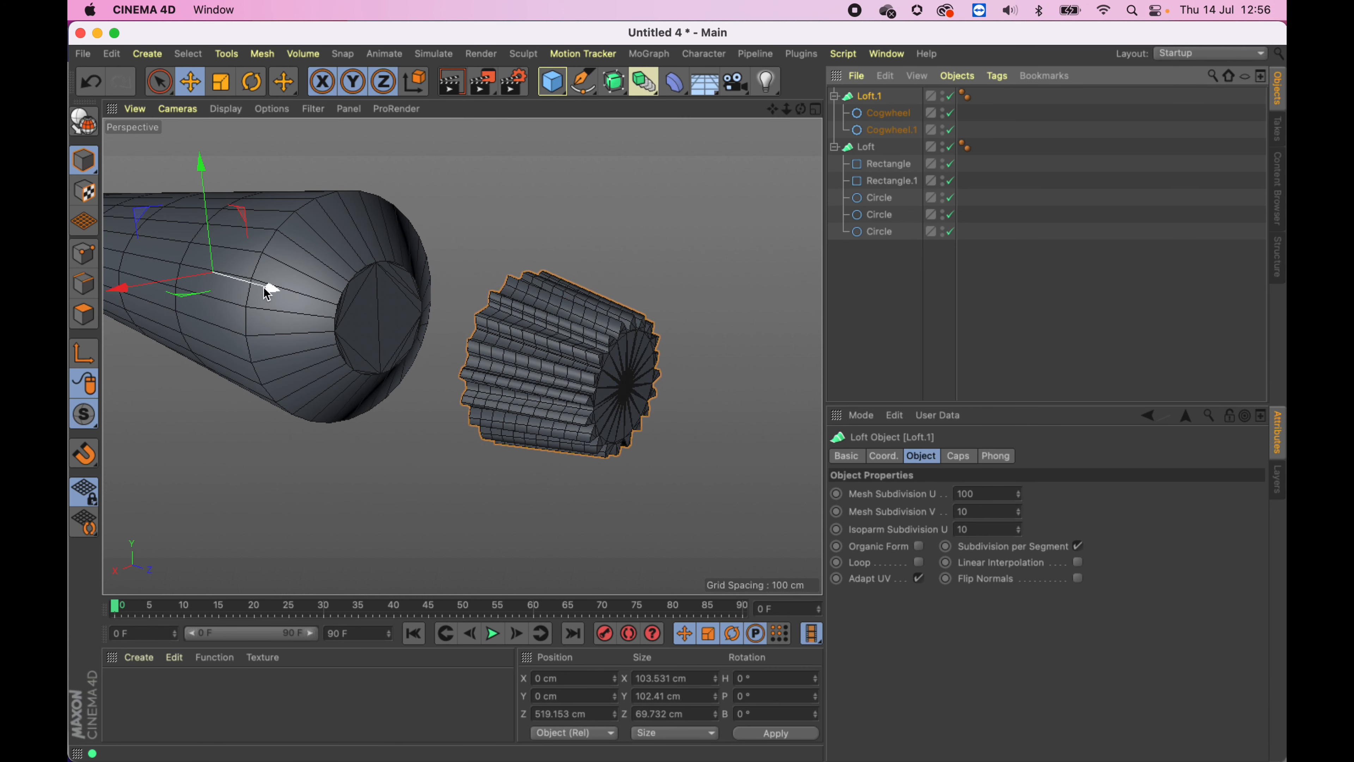
drag(266, 288, 202, 270)
alt+middle_drag(457, 339, 547, 365)
alt+drag(547, 365, 655, 323)
alt+drag(568, 333, 573, 364)
click(885, 315)
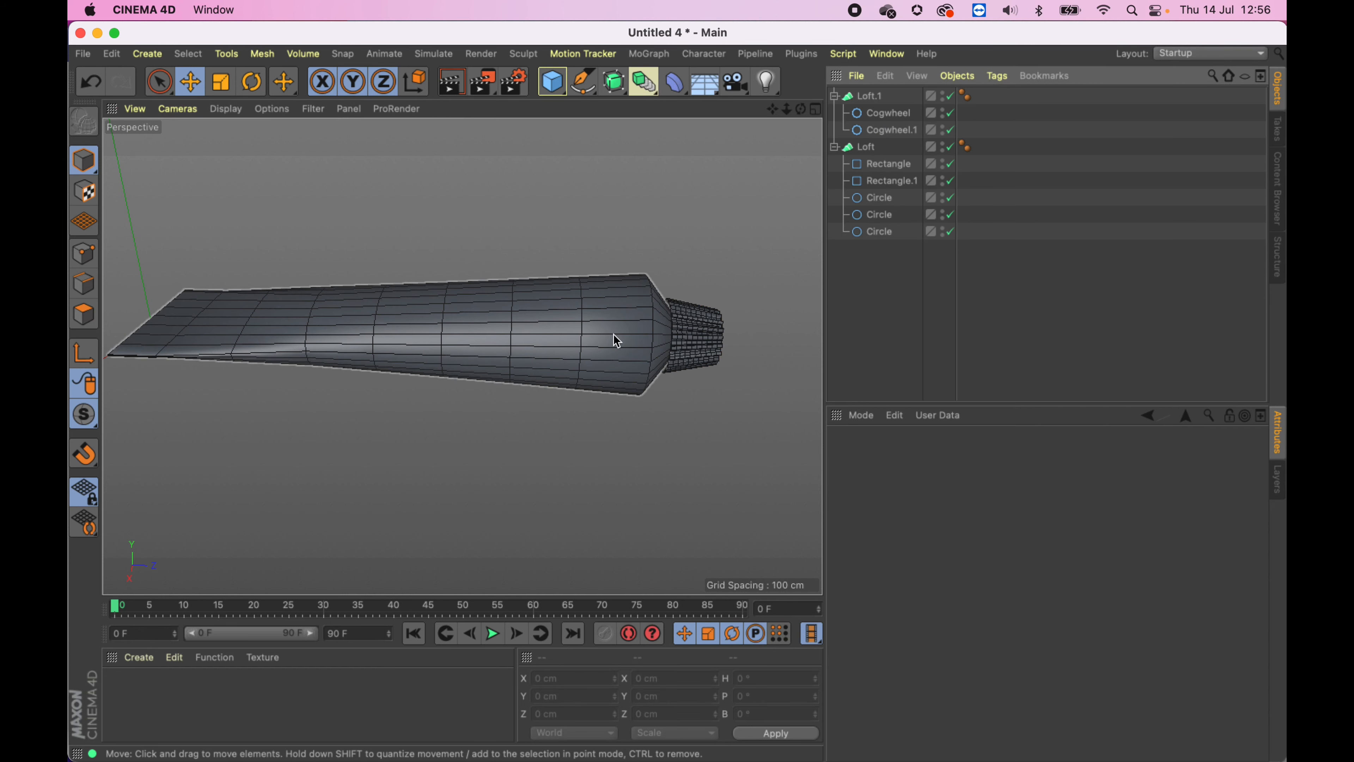
mouse_move(486, 392)
alt+mouse_down()
mouse_move(447, 357)
mouse_move(459, 324)
mouse_move(471, 396)
mouse_move(480, 373)
alt+mouse_up()
click(619, 87)
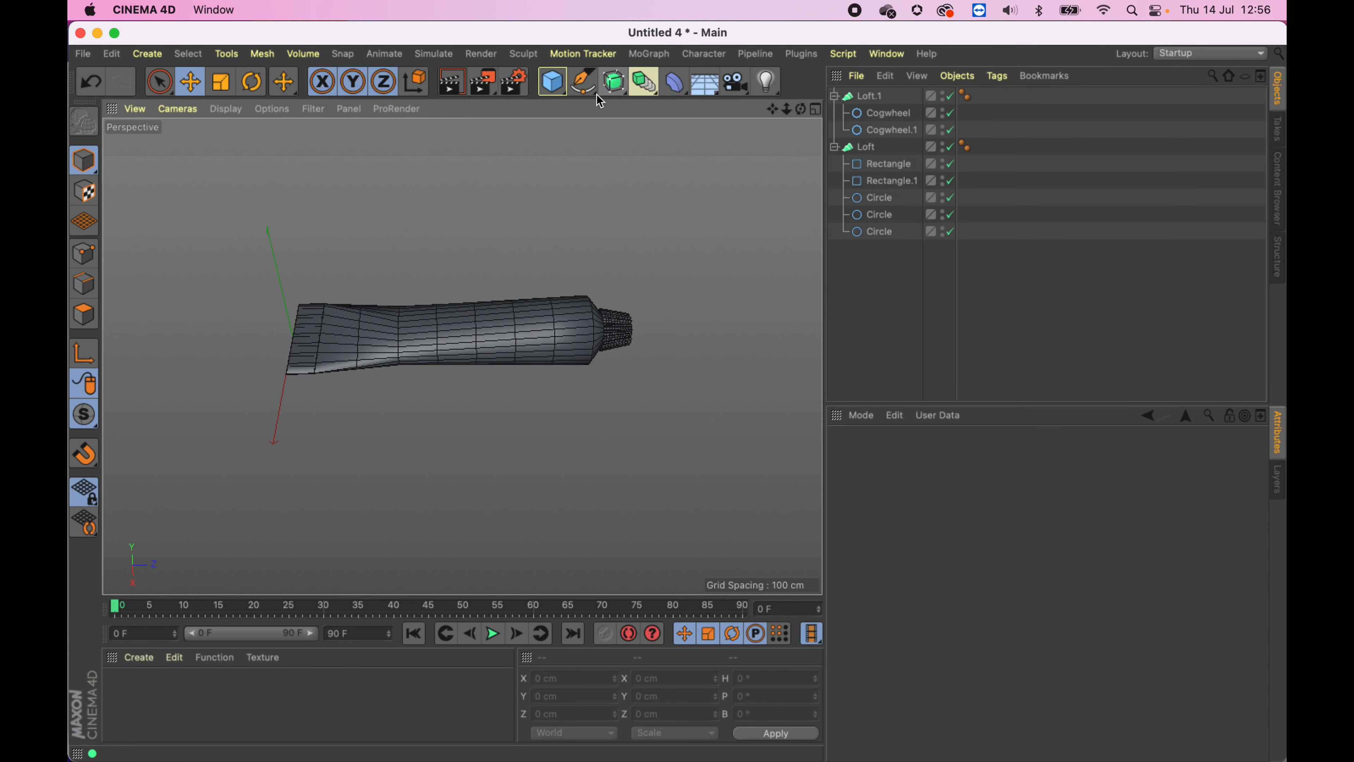
click(584, 81)
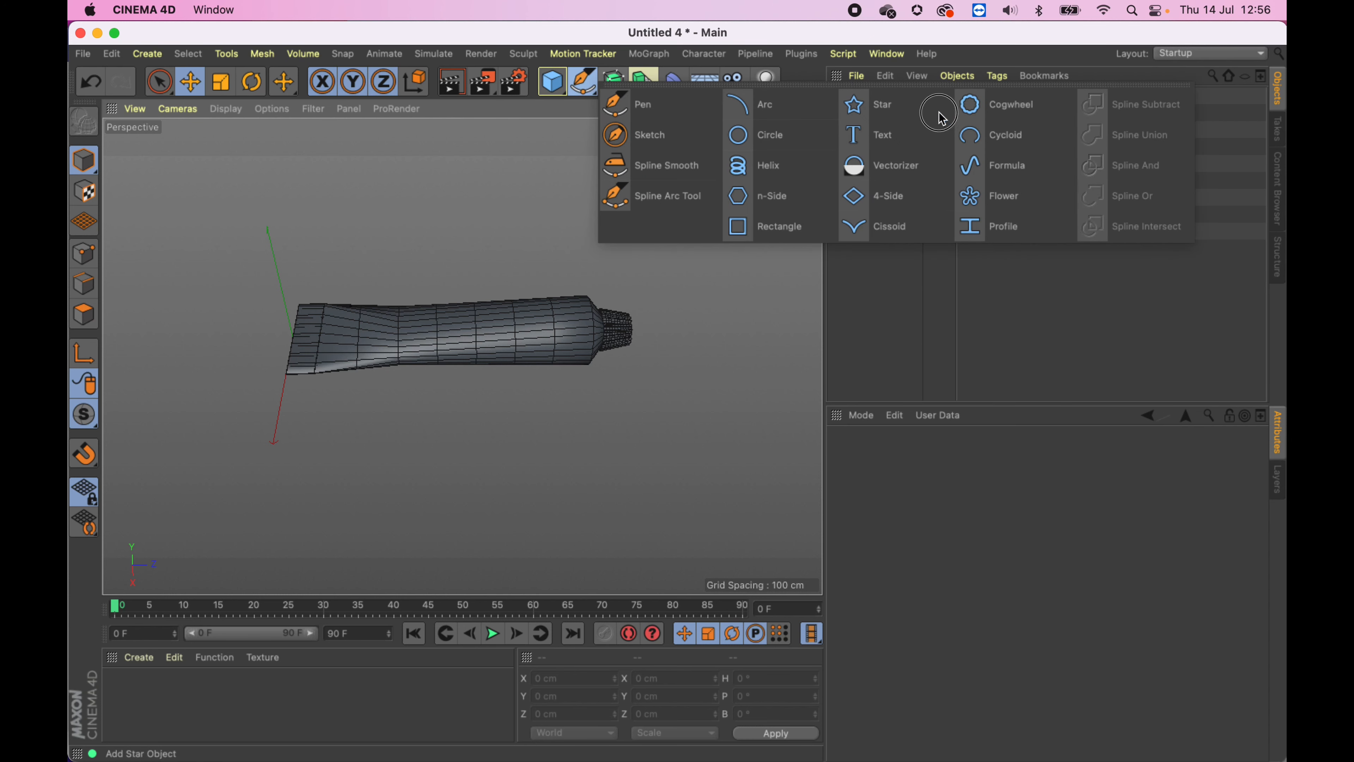
drag(598, 207, 317, 231)
- Add a plane and move it beneath the tube to about Y −58 cm and Z 455 cm
alt+middle_drag(464, 260, 450, 294)
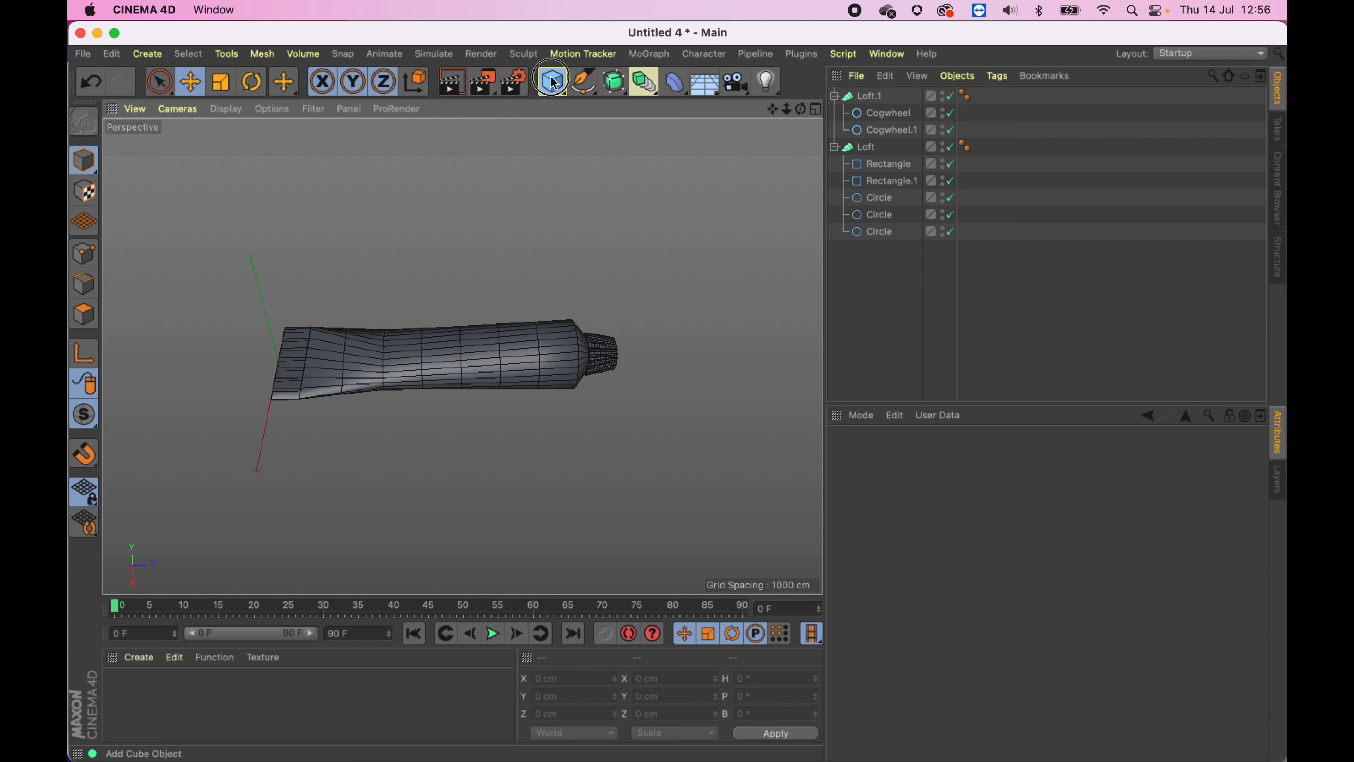
drag(555, 84, 705, 142)
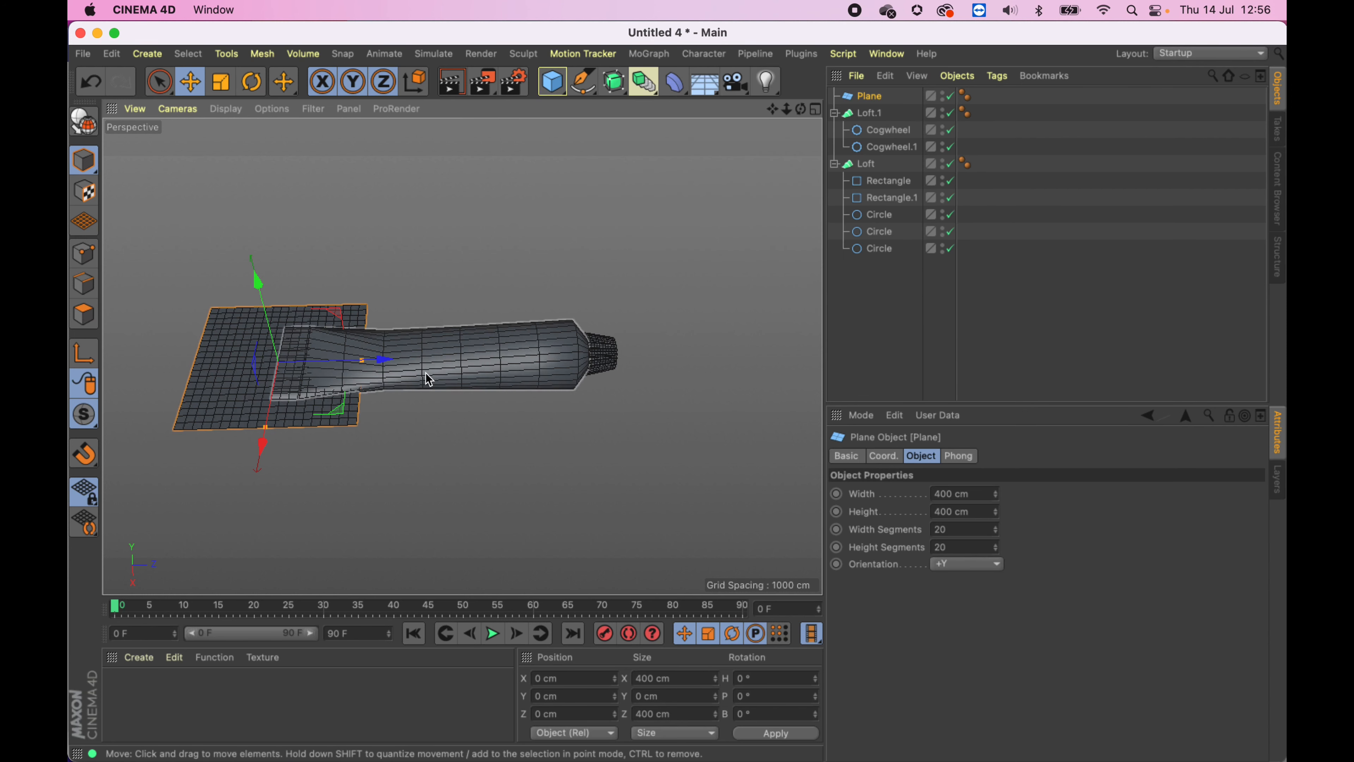
drag(407, 369, 576, 363)
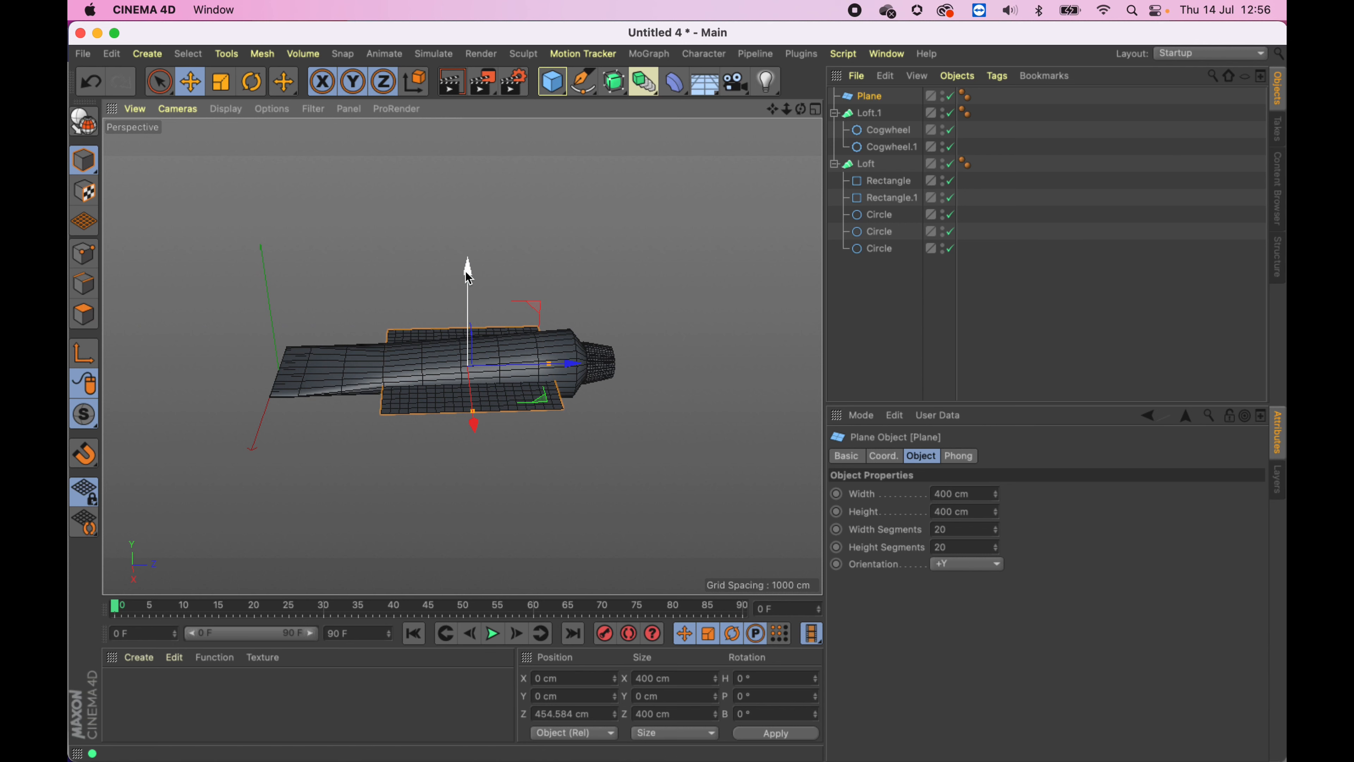
drag(468, 267, 463, 298)
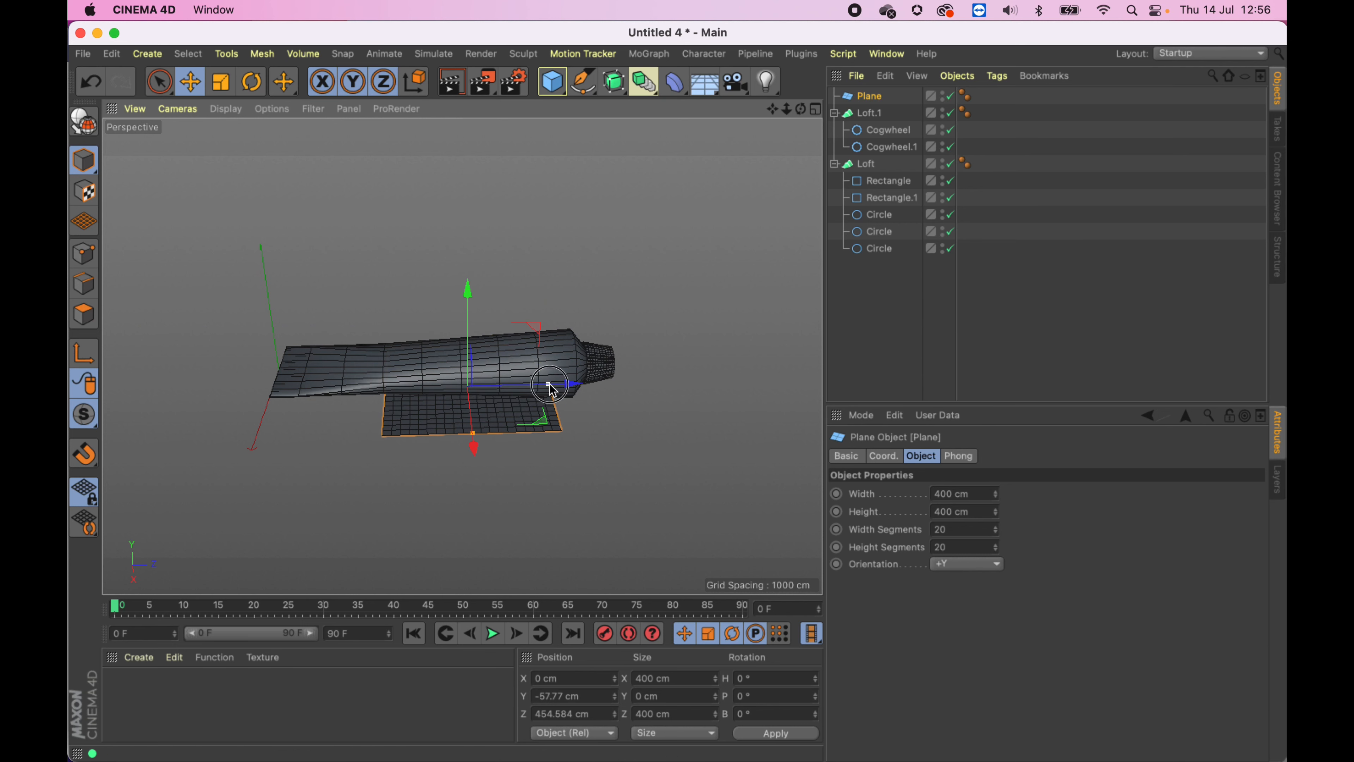
- Scale the plane to about 1210 cm wide and 1987 cm deep
drag(551, 387, 716, 379)
drag(476, 443, 718, 496)
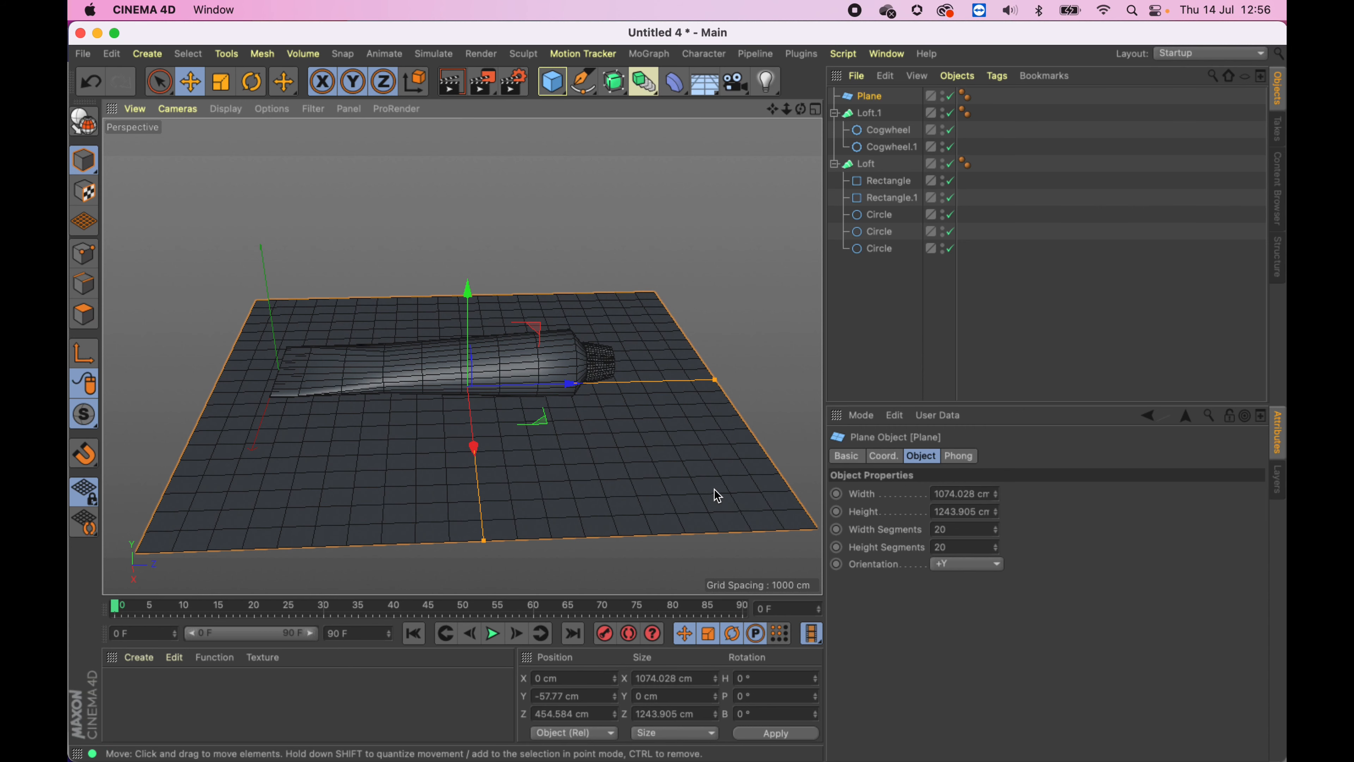
drag(716, 380, 816, 377)
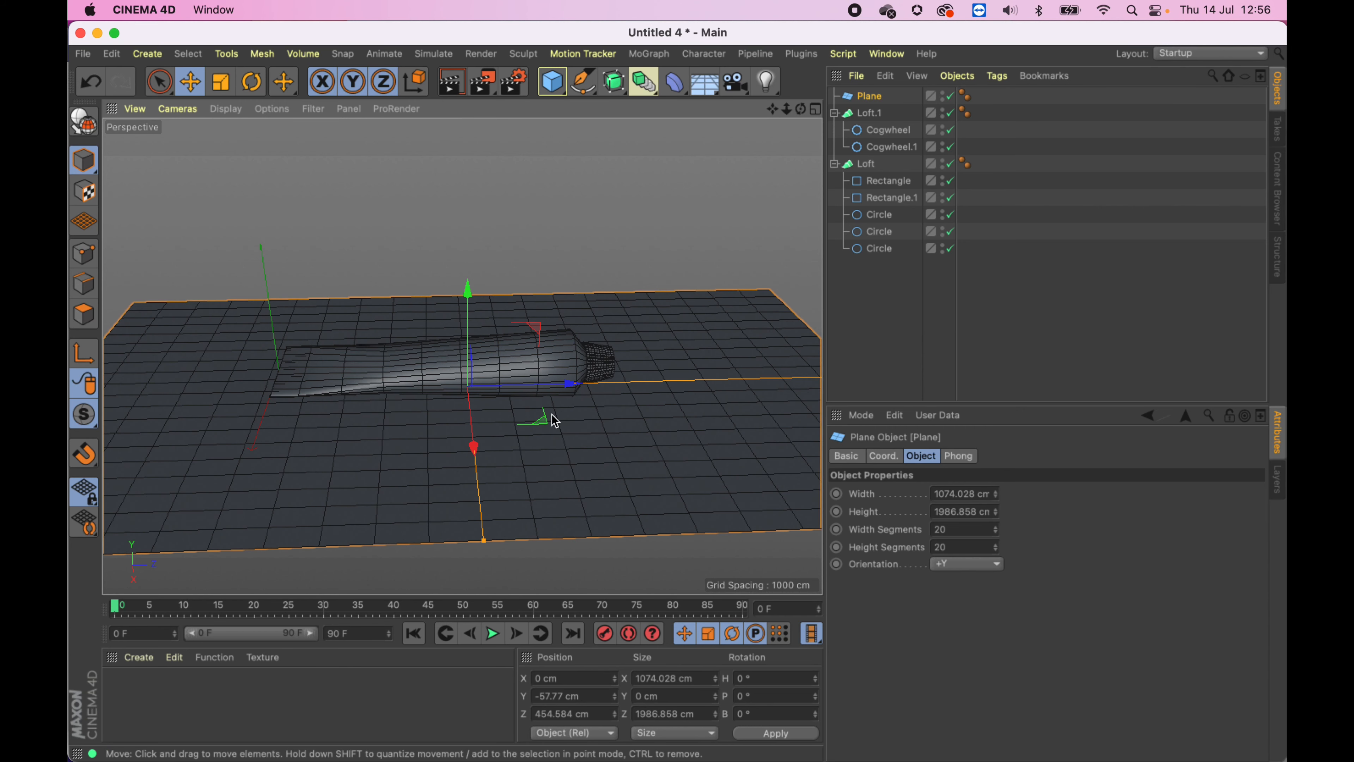
drag(483, 540, 592, 560)
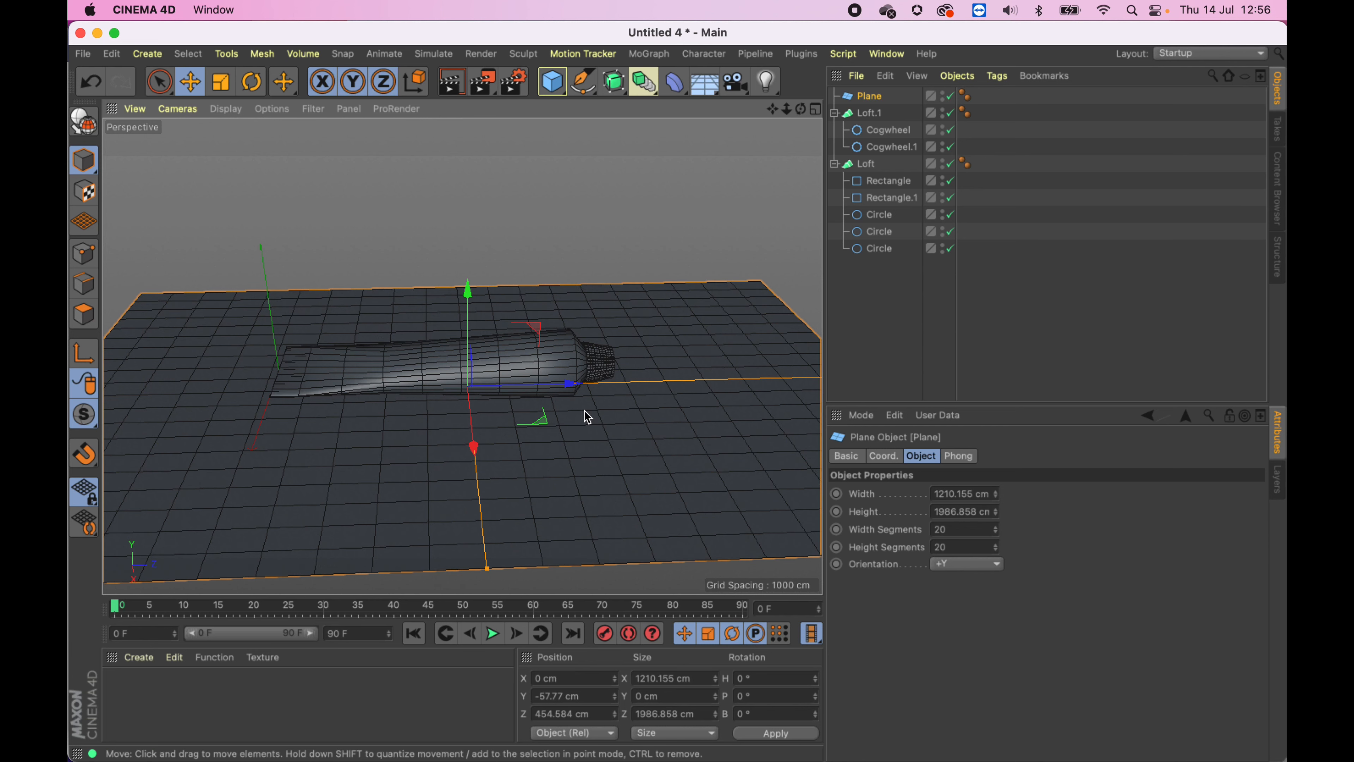
- Collapse both lofts and group them together under one null
alt+drag(494, 429, 507, 392)
click(816, 109)
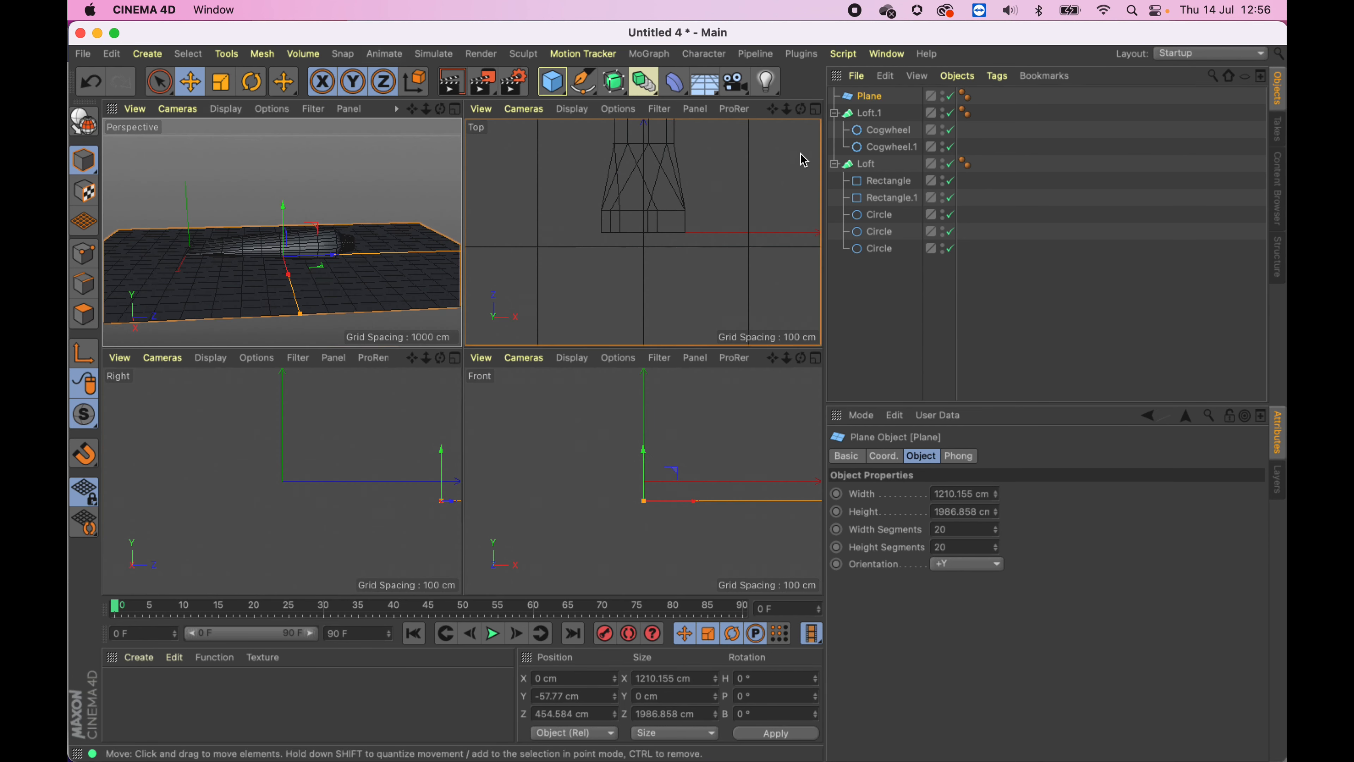
click(834, 112)
click(834, 130)
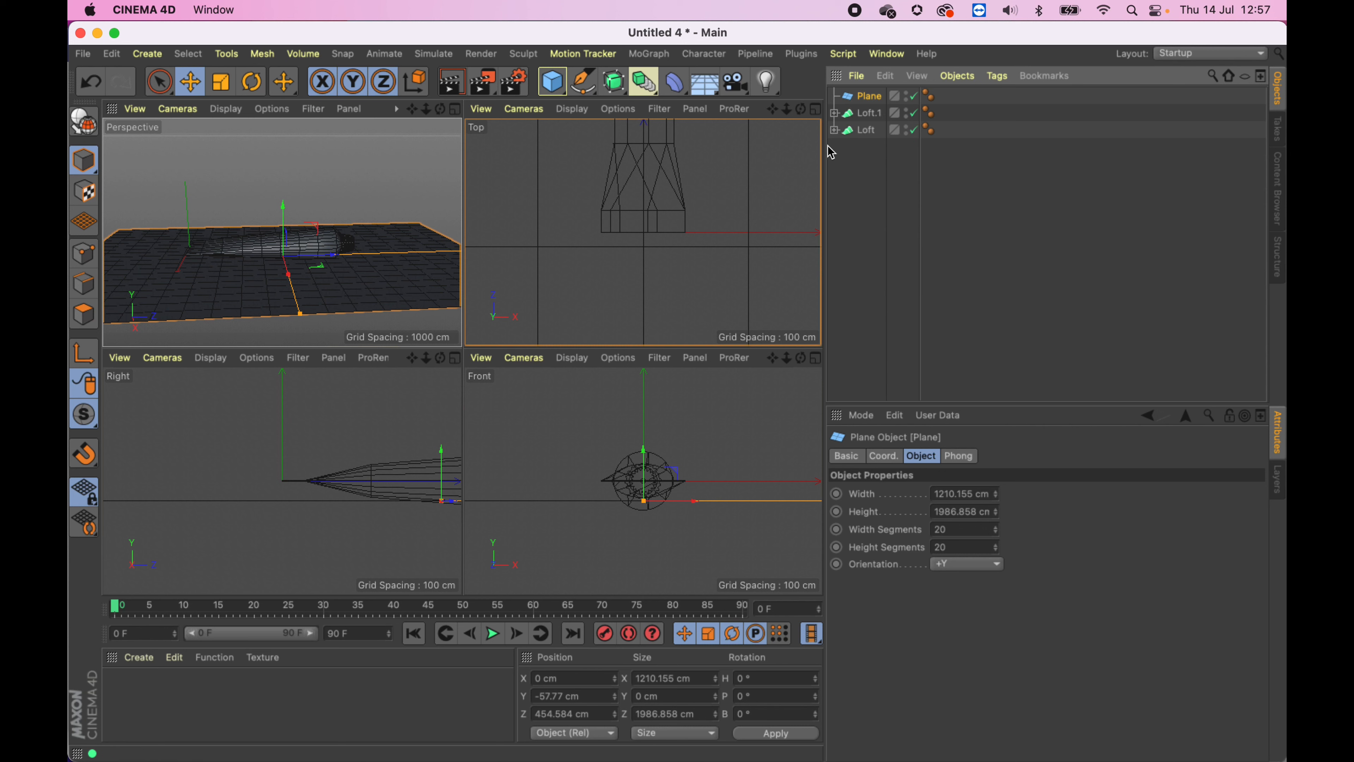
click(867, 130)
shift+click(868, 114)
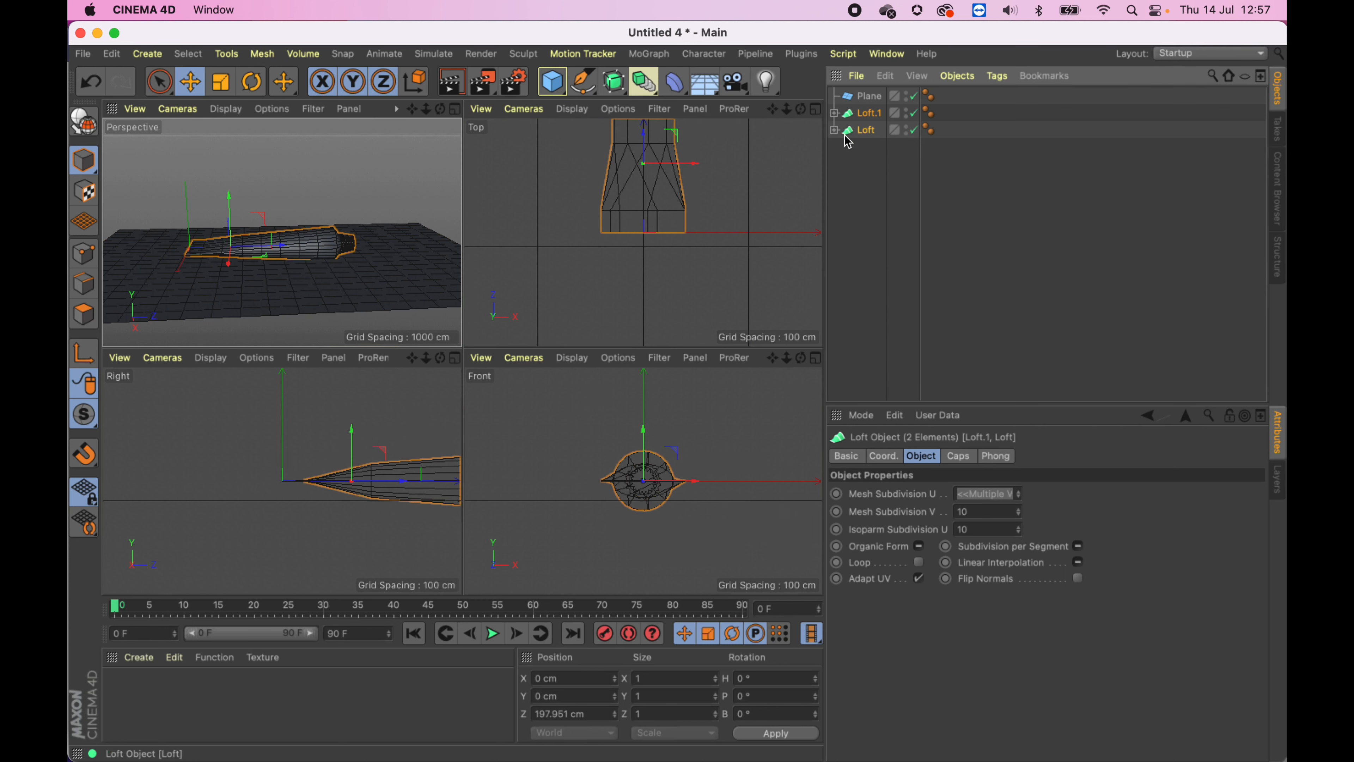
click(958, 75)
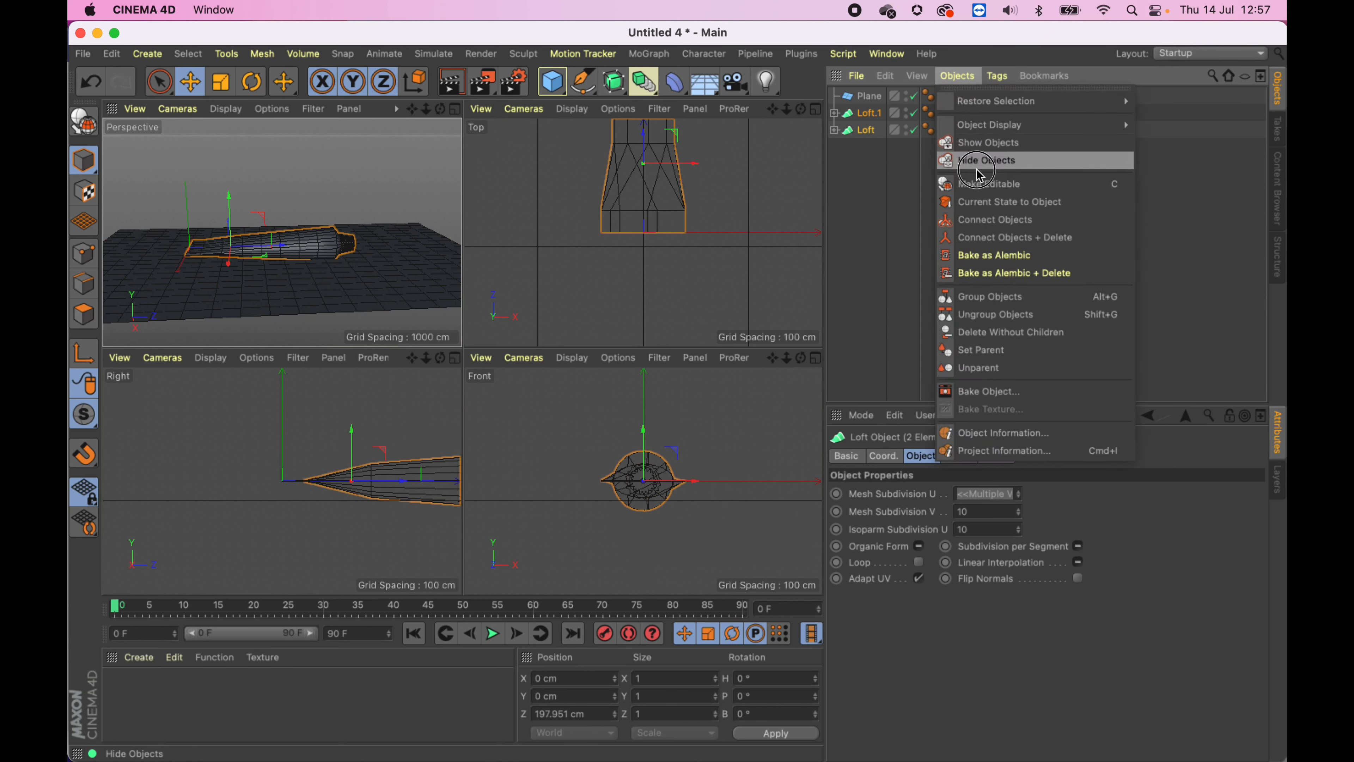
click(1003, 273)
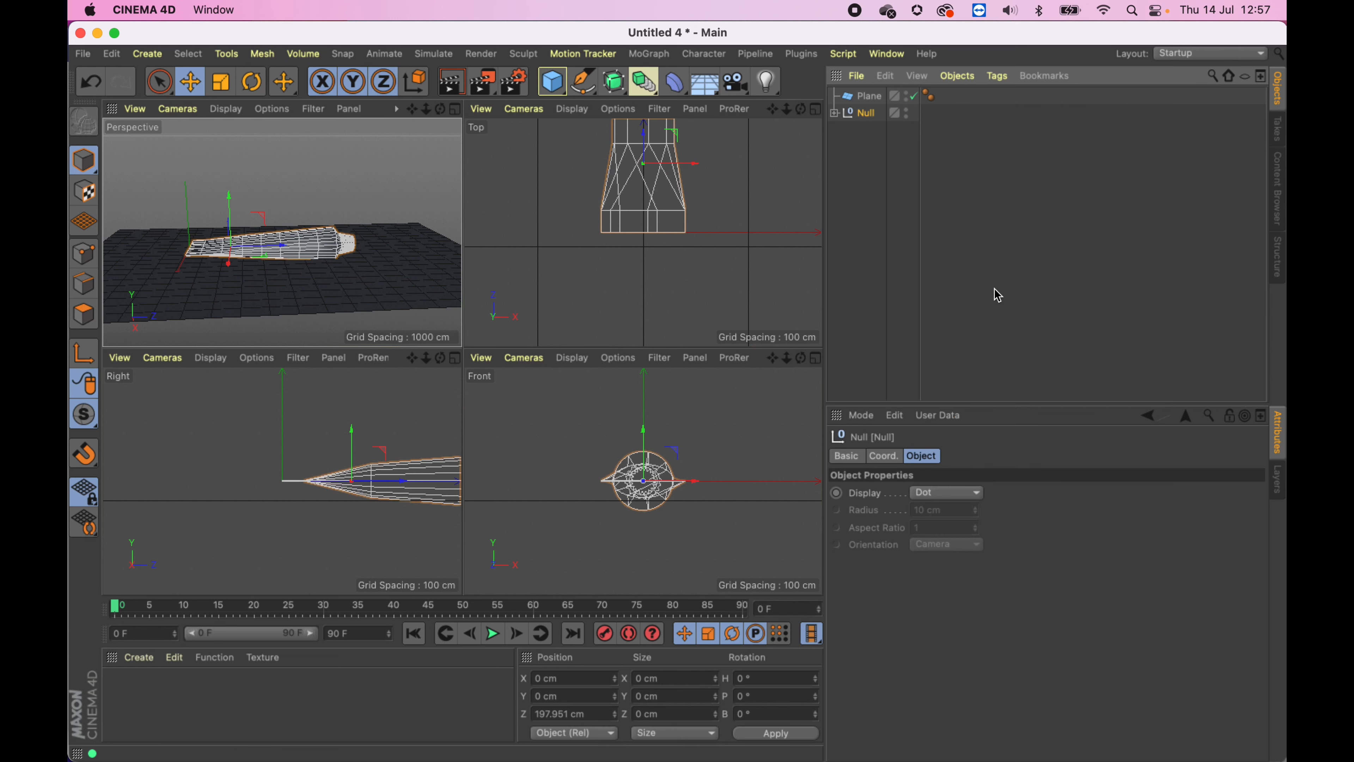
- Rename the new null as Tooth paste
double_click(871, 114)
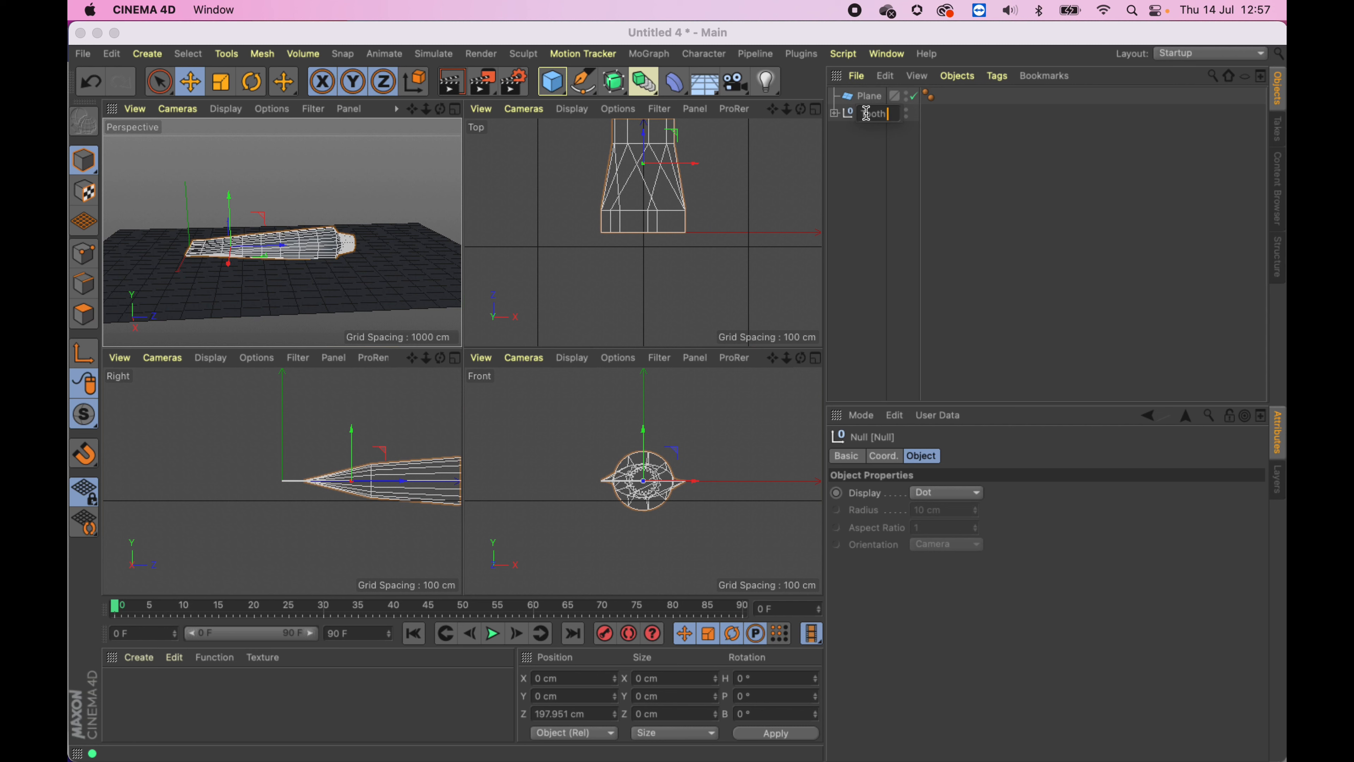
text(Tooth paste)
key(Return)
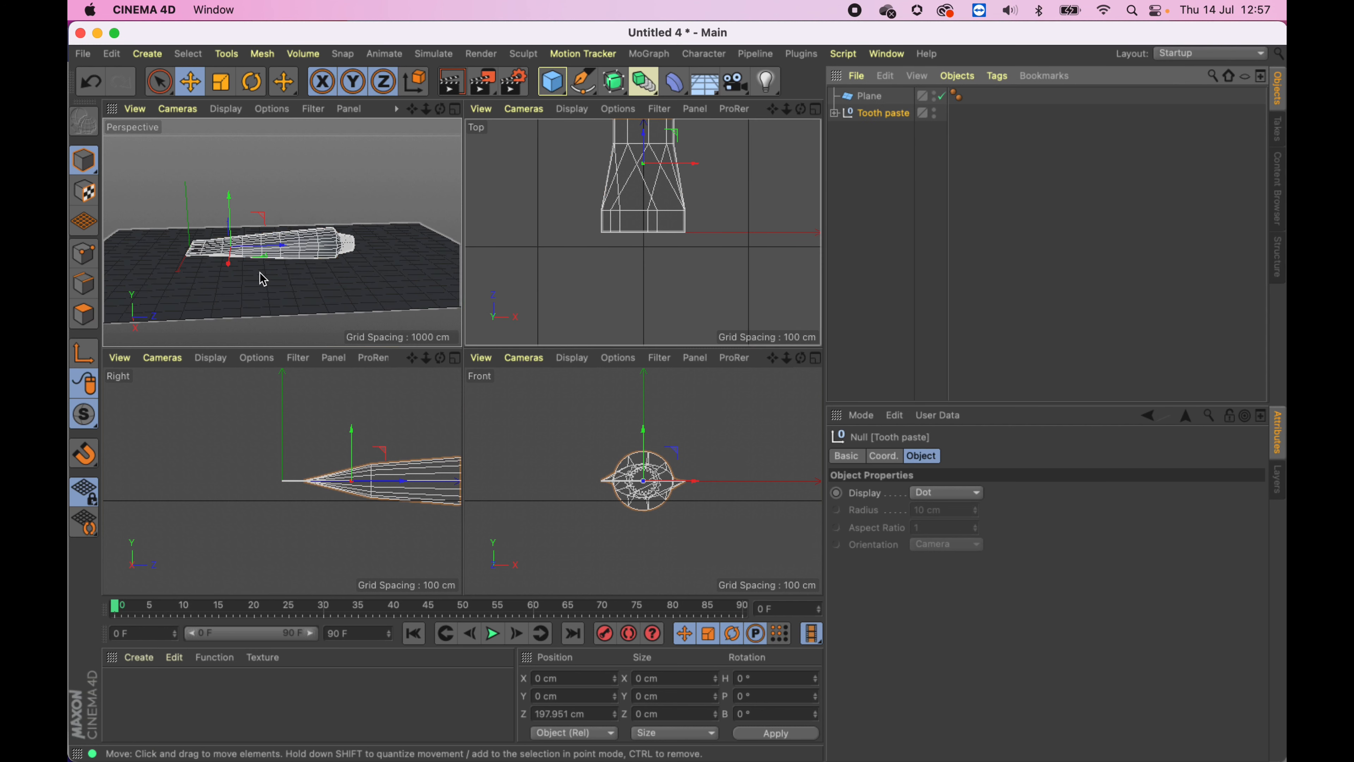
- In the right view, rotate the Tooth paste group about 5° in pitch and lower it to about −16 cm in Y
click(455, 358)
scroll(452, 367, up, 2)
scroll(452, 367, down, 3)
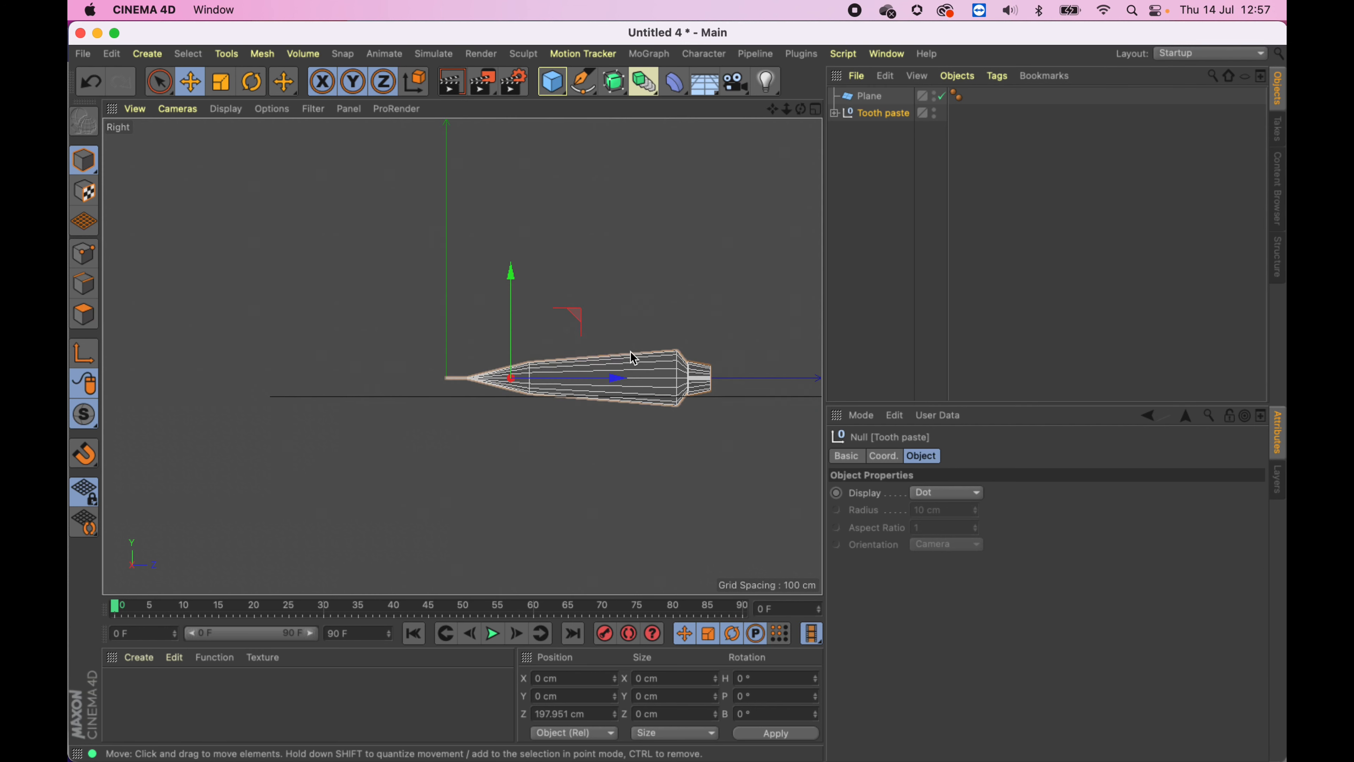
click(251, 81)
drag(422, 389, 423, 390)
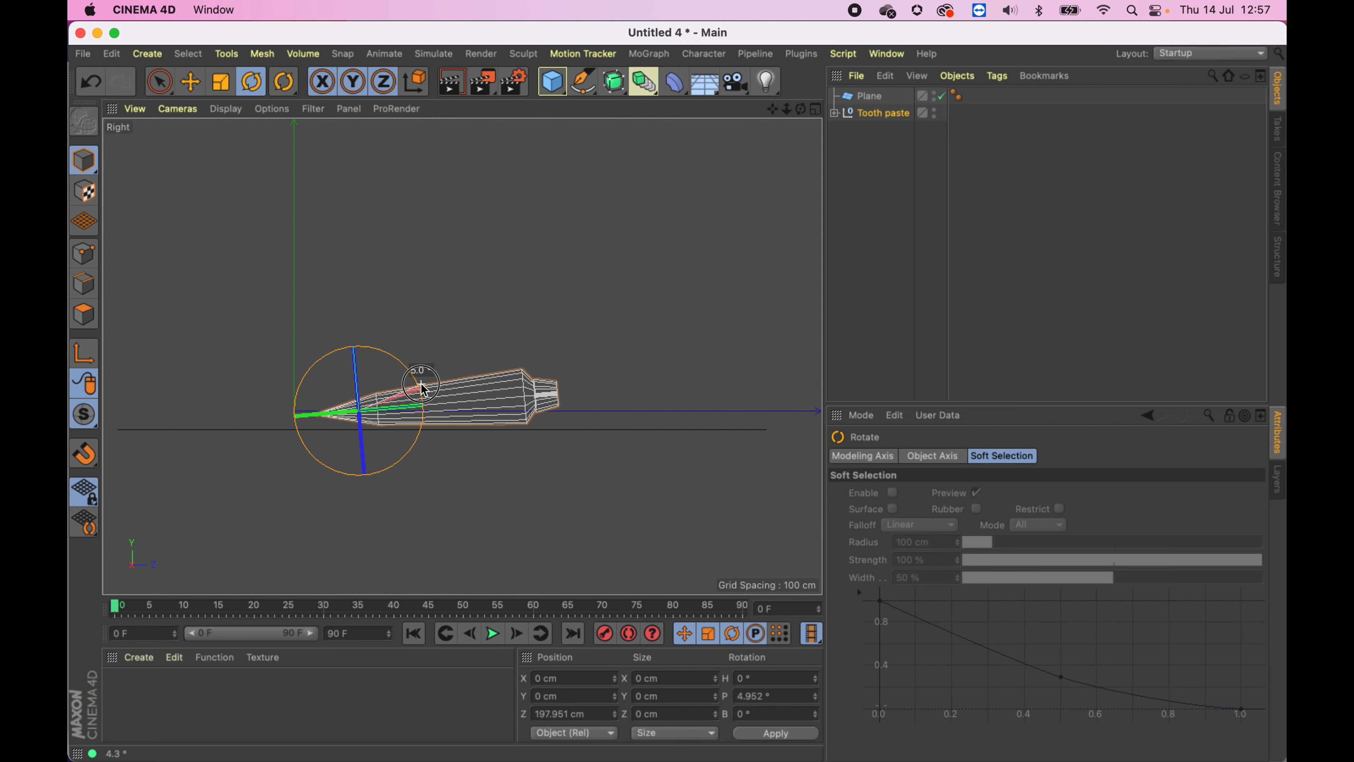
click(190, 81)
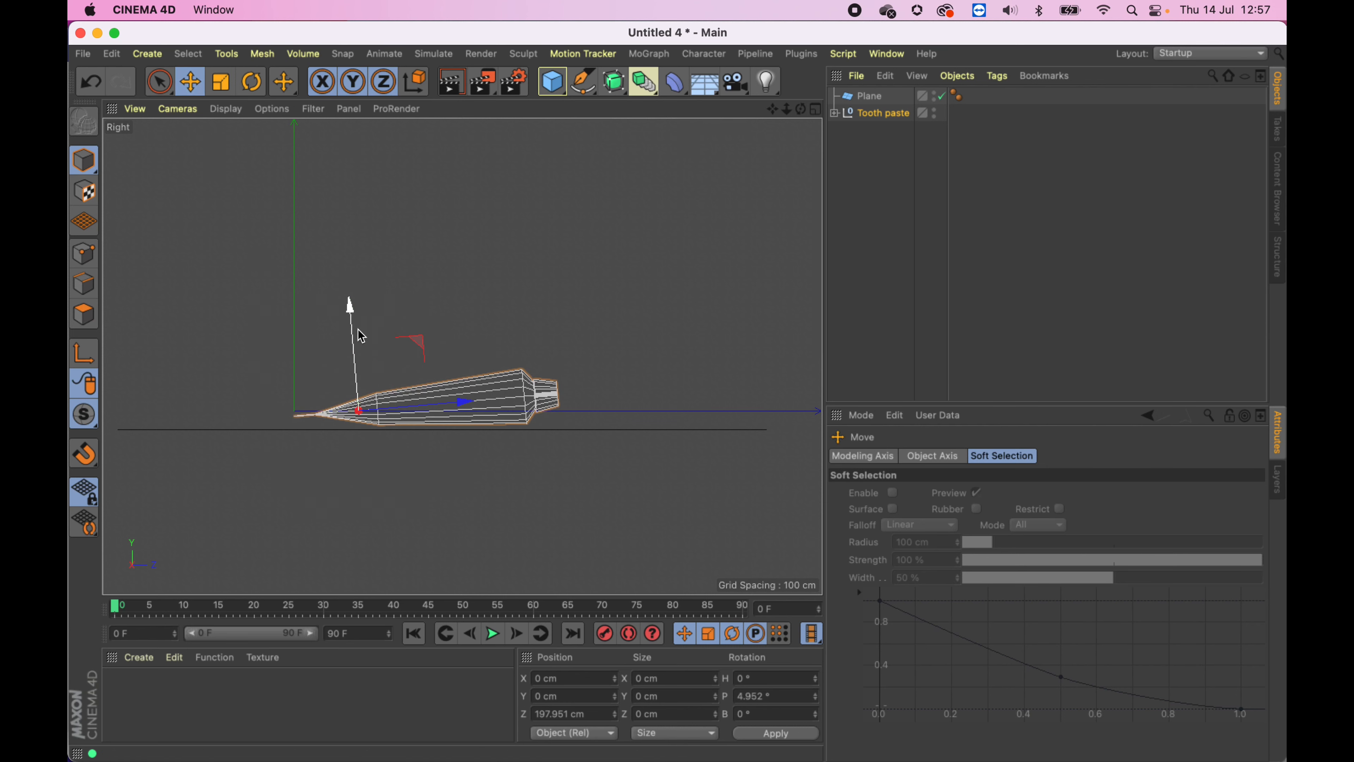
drag(351, 303, 356, 337)
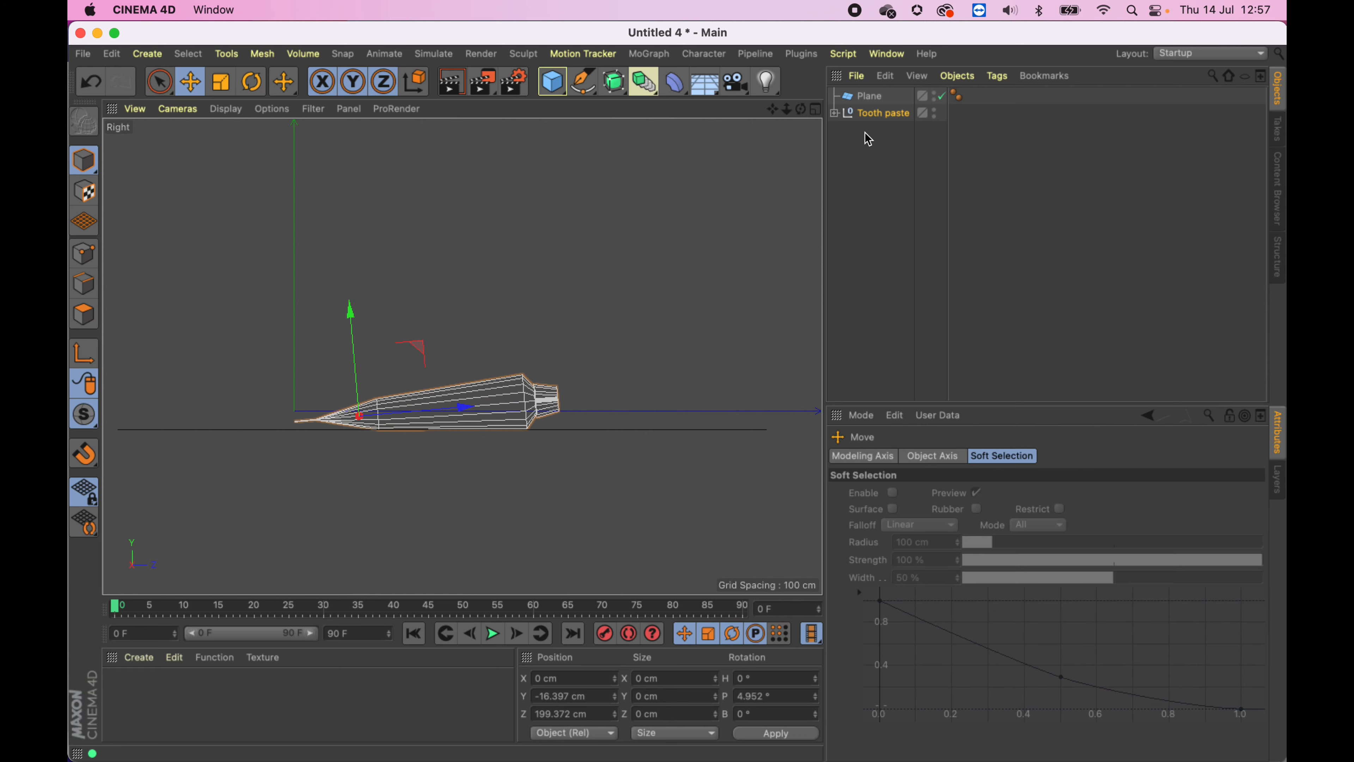
- Inspect the tooth paste model resting on the plane in the perspective view
click(818, 112)
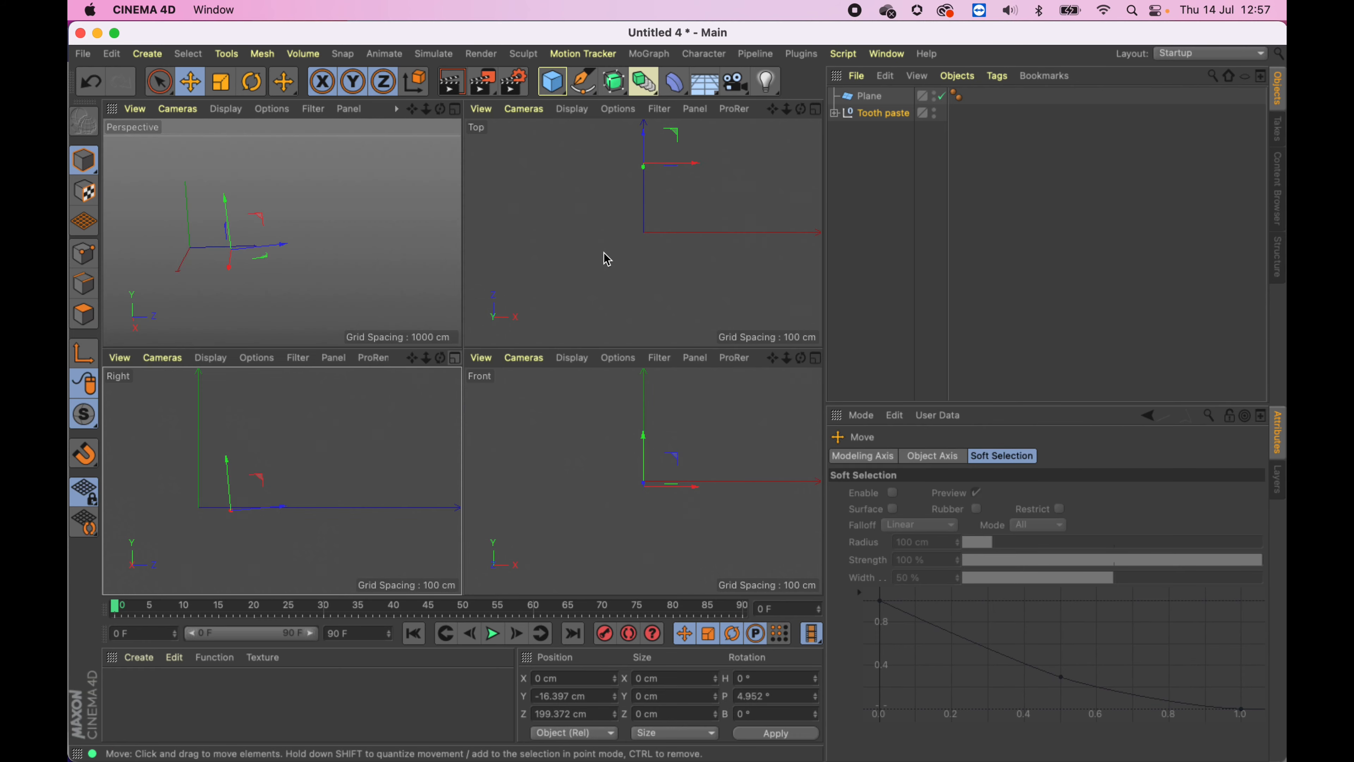
click(456, 111)
alt+drag(510, 294, 458, 363)
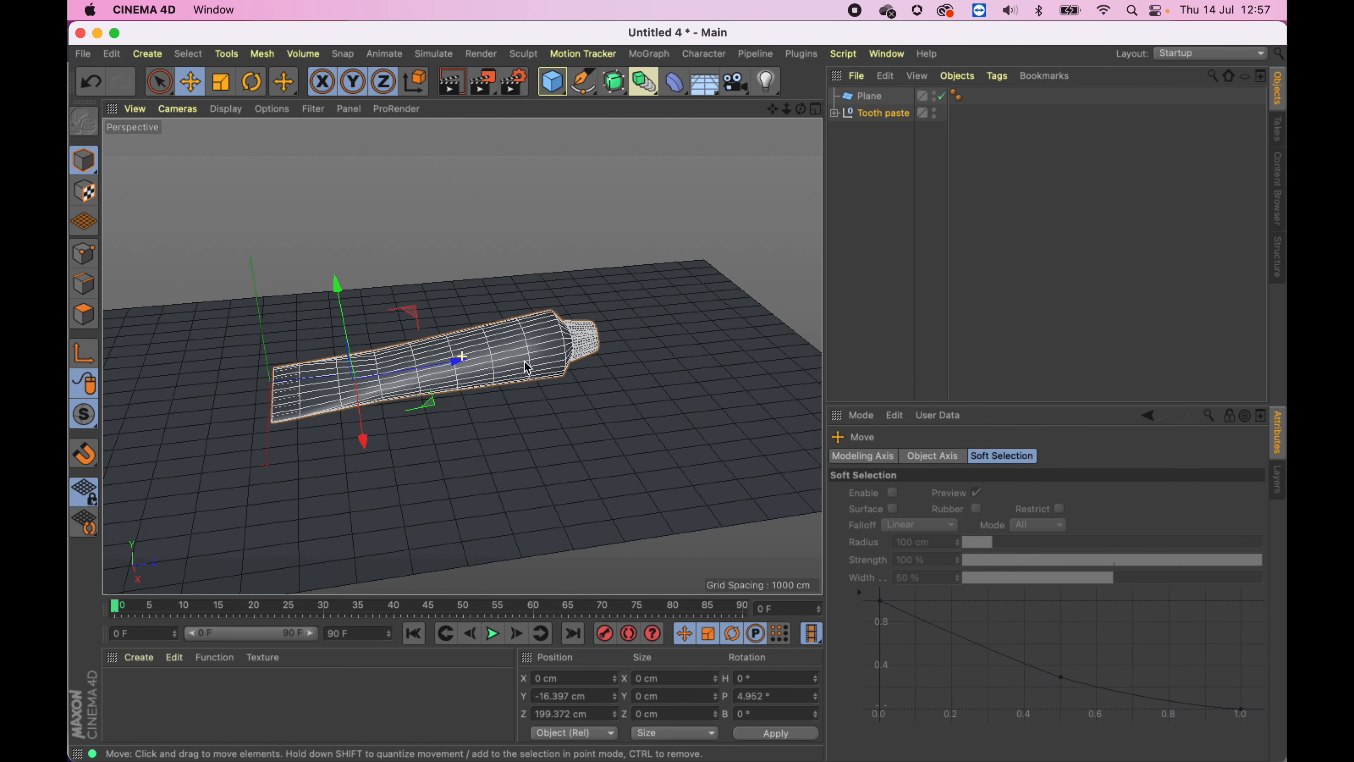
alt+right_drag(495, 372, 552, 367)
alt+middle_drag(552, 367, 600, 359)
alt+drag(600, 356, 602, 367)
alt+middle_drag(599, 360, 626, 345)
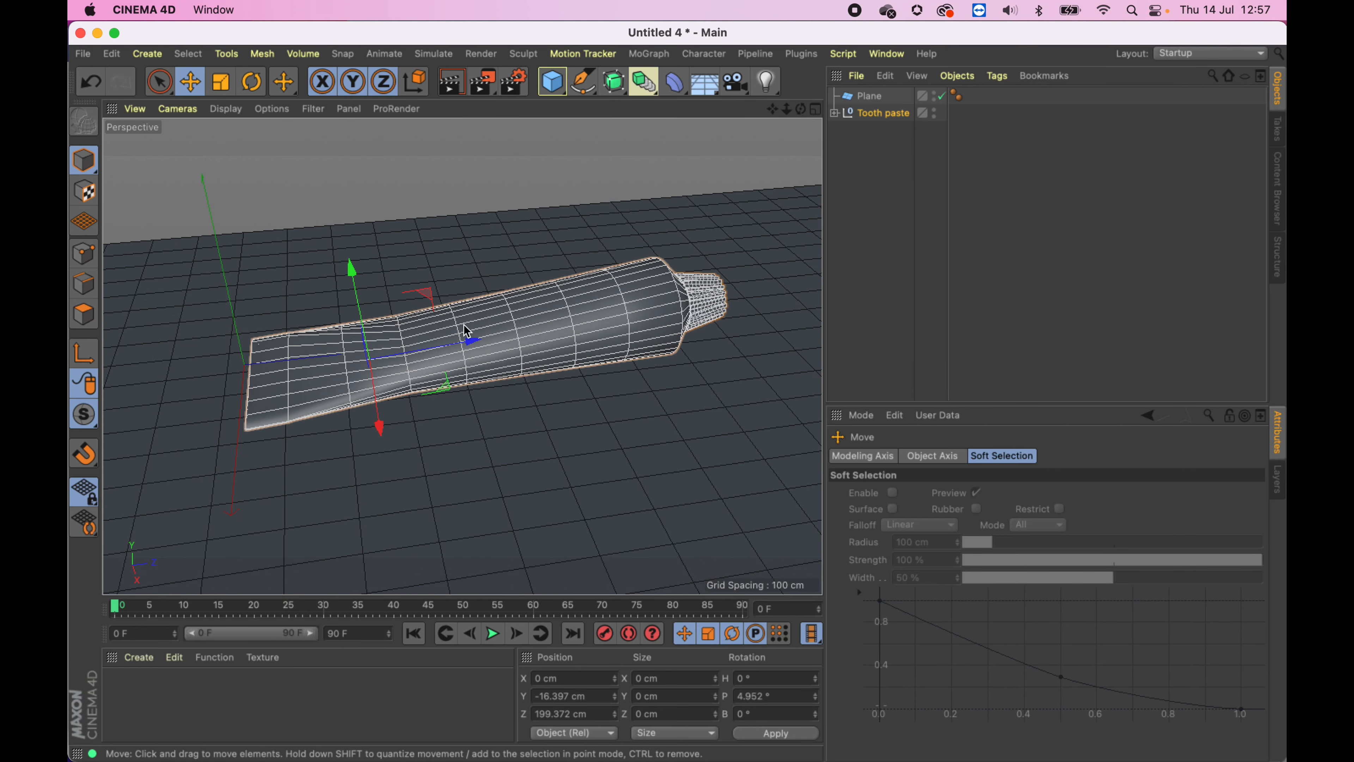
alt+middle_drag(464, 324, 468, 322)
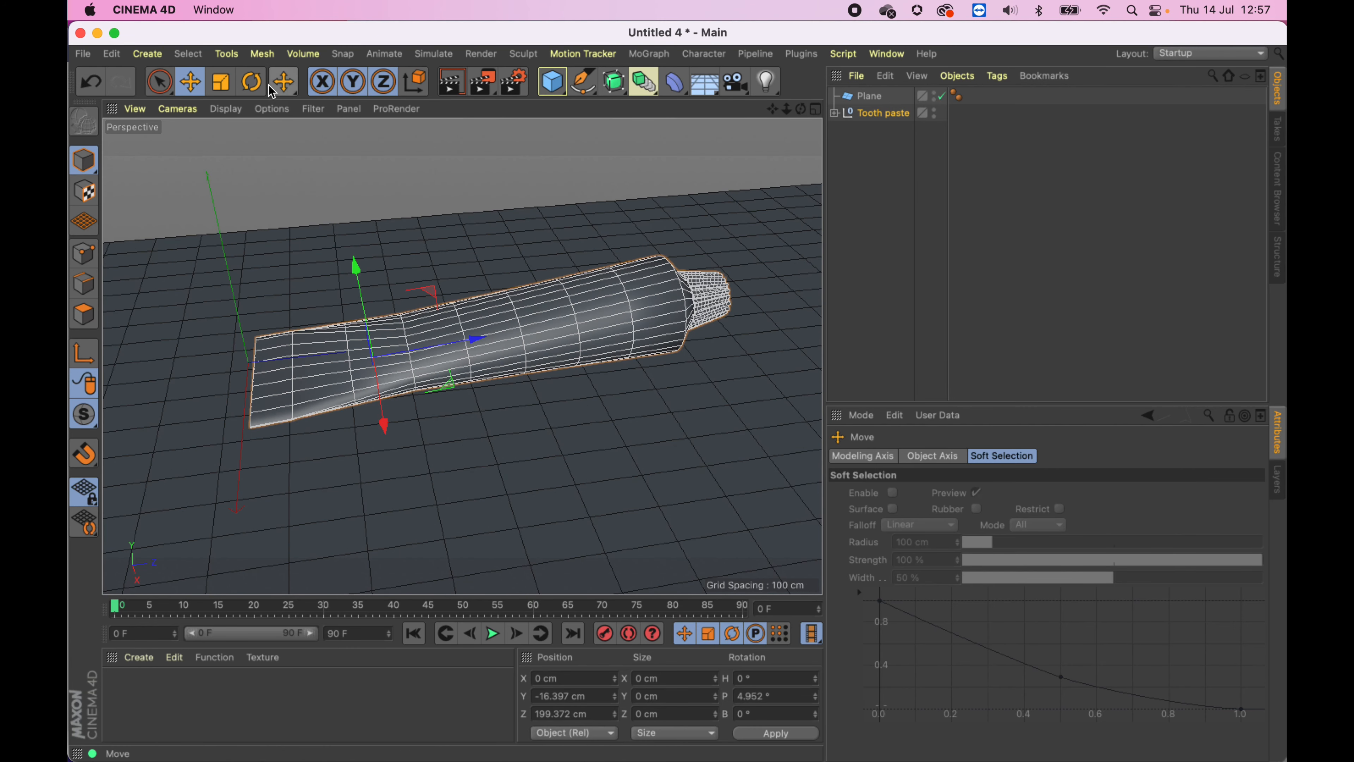
- Add an Ambient Occlusion effect in the render settings, close them, and render the perspective view
click(517, 84)
click(584, 367)
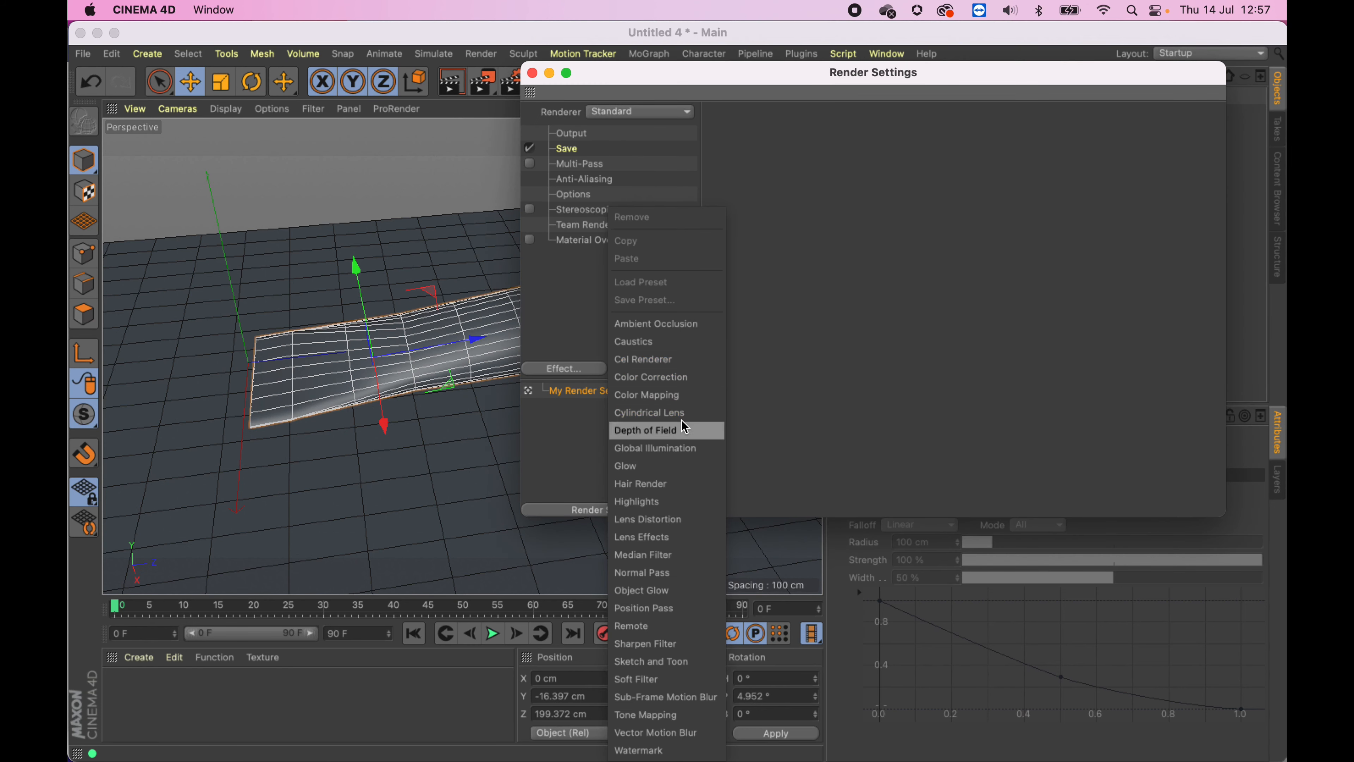
click(656, 323)
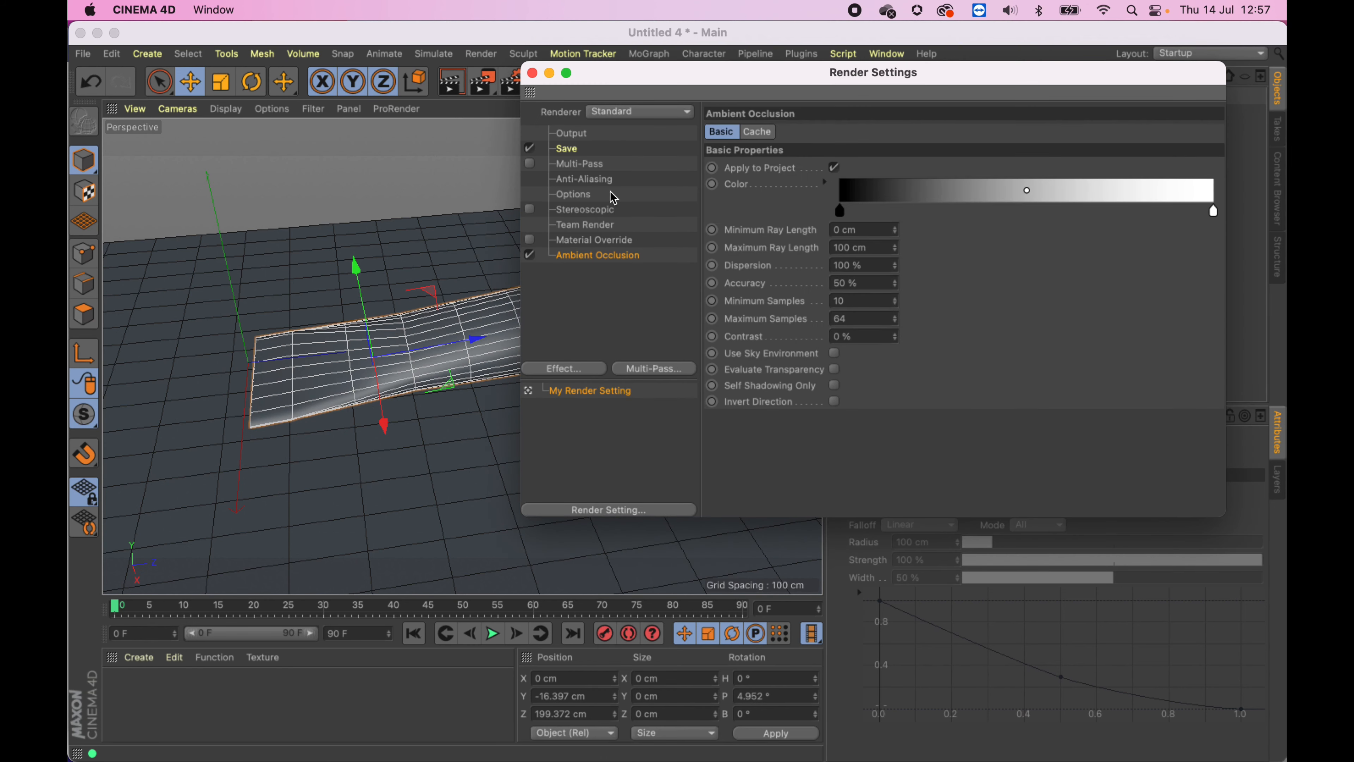
click(532, 73)
key(ctrl+r)
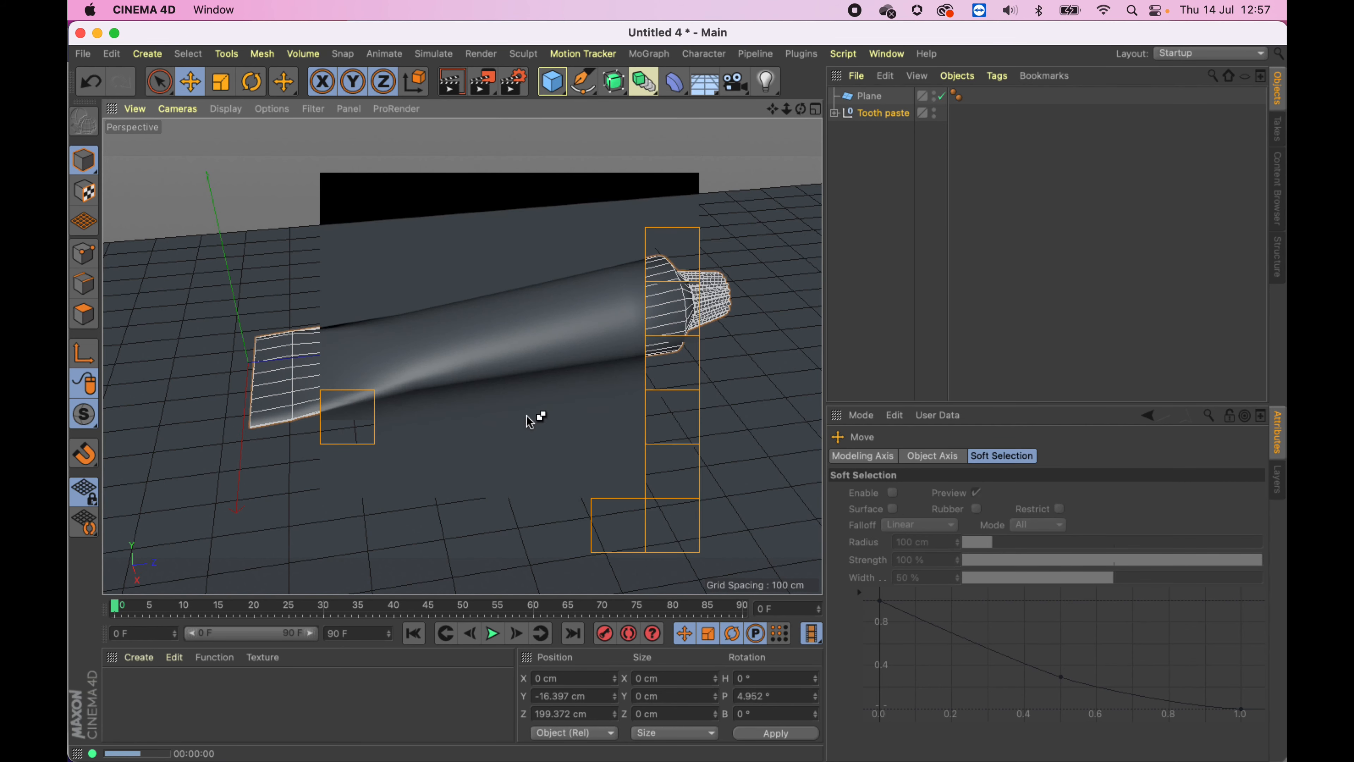
- Create a new material, set its colour value to 100%, and apply it to the toothpaste tube body
double_click(152, 711)
double_click(135, 705)
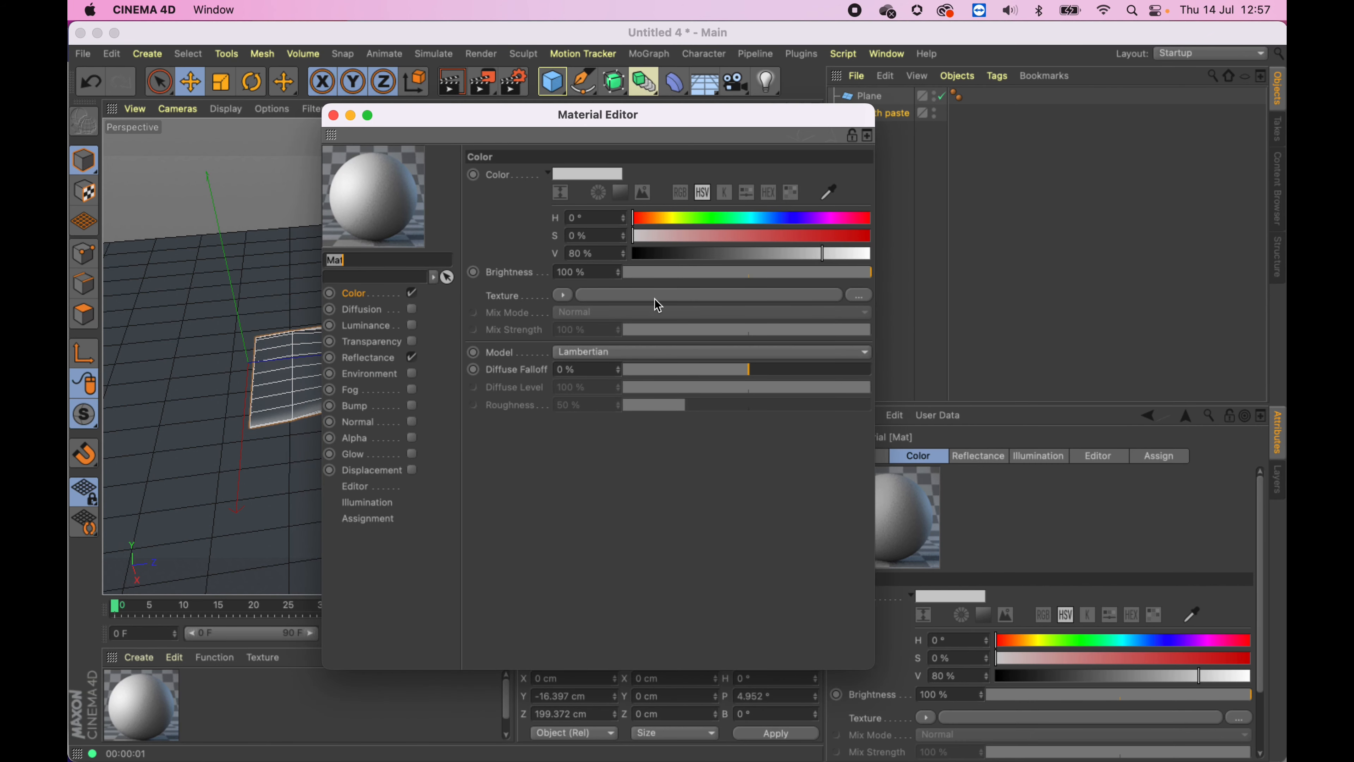
drag(800, 253, 872, 254)
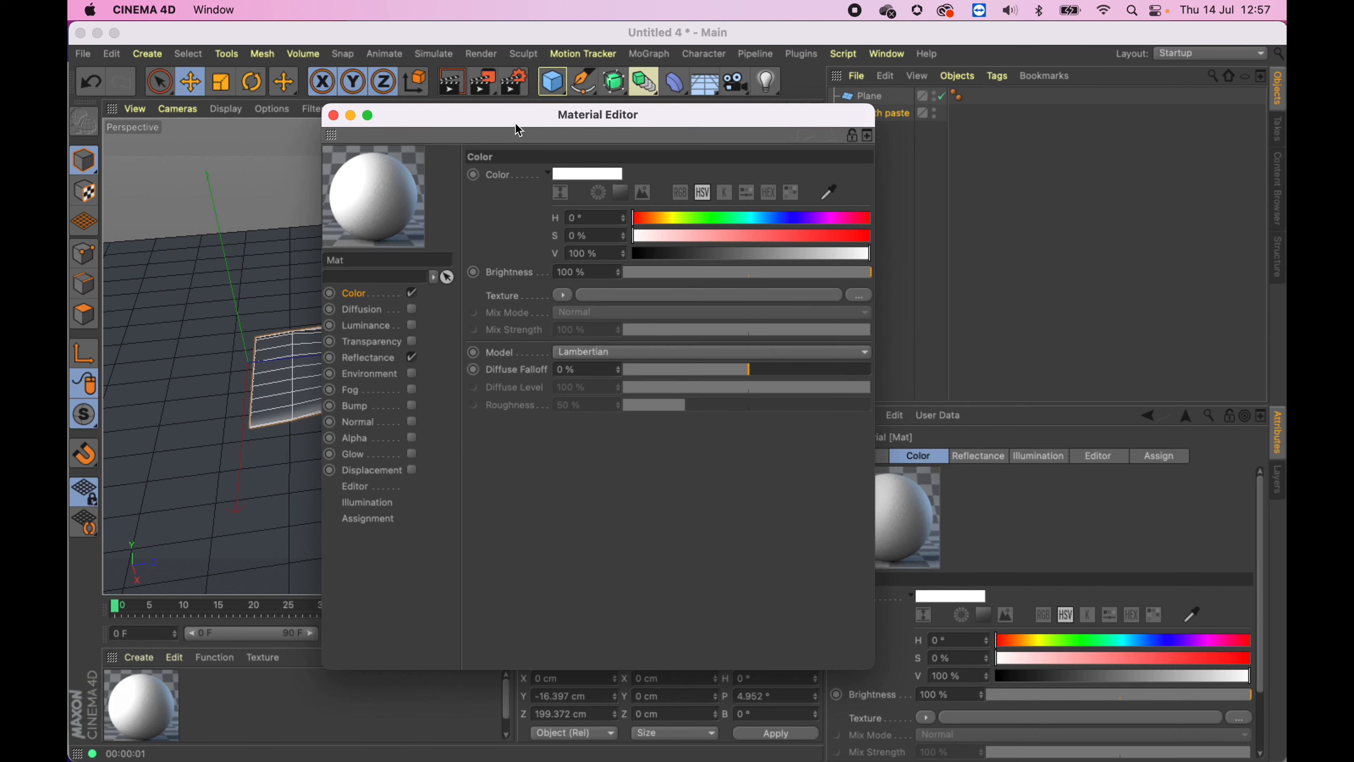
drag(517, 127, 967, 373)
drag(151, 711, 559, 347)
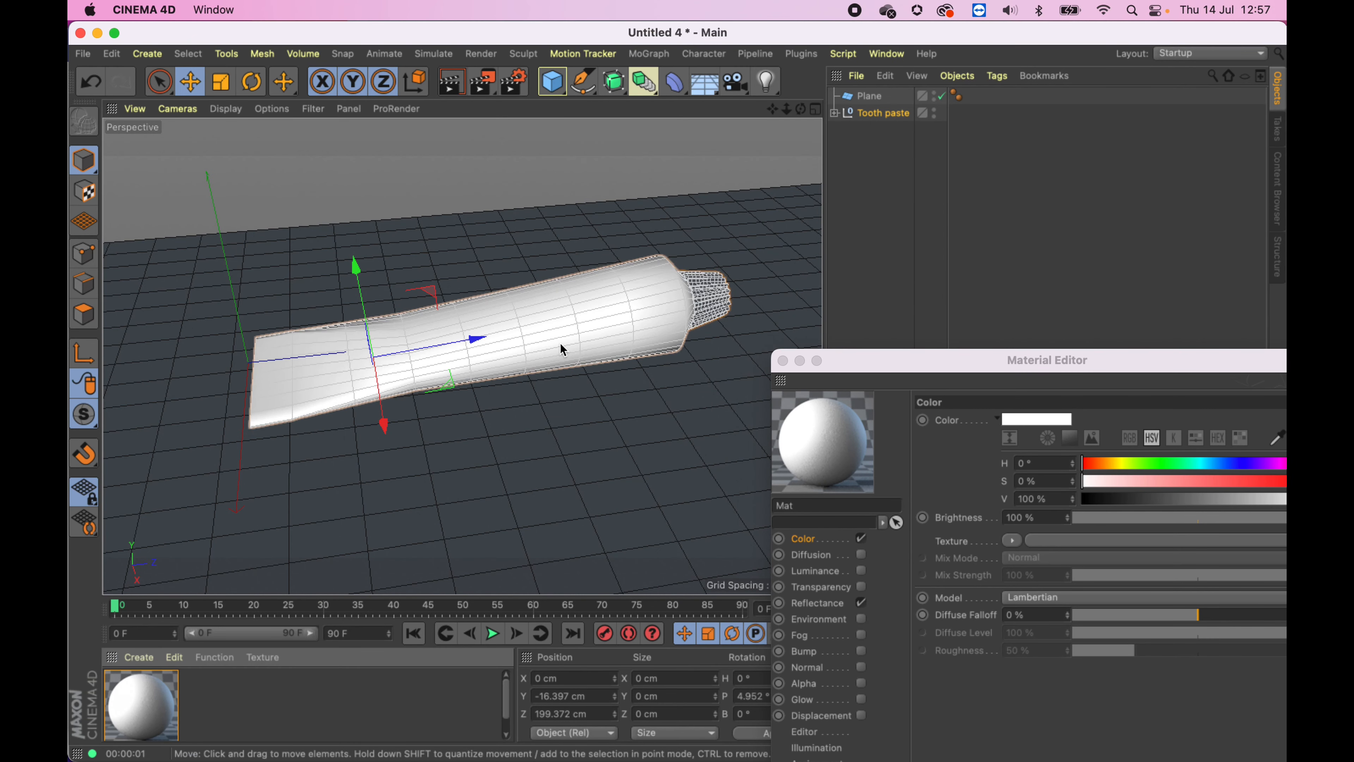
- Create a second material with hue 233°, saturation 100% and value 100%, and apply it to the cogwheel cap
double_click(264, 707)
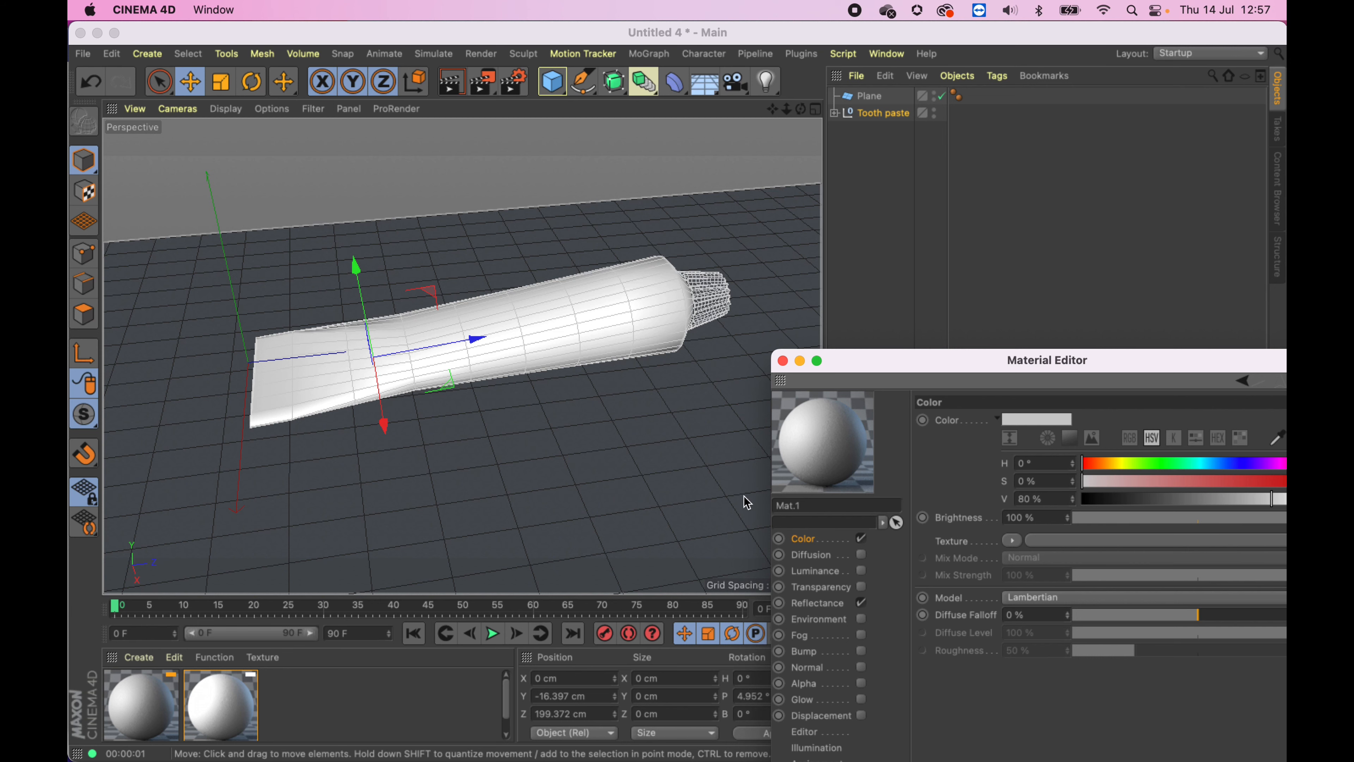
click(1224, 462)
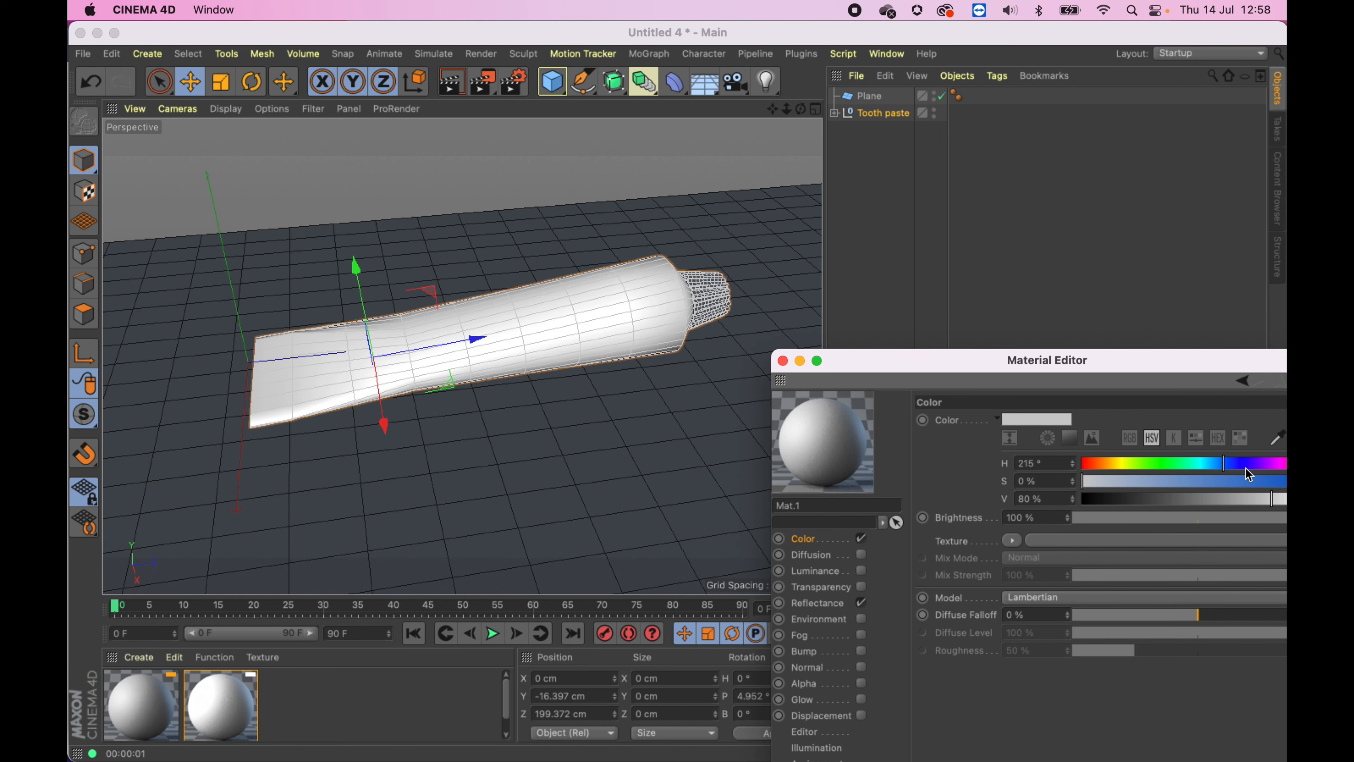
click(1236, 464)
drag(1211, 360, 981, 324)
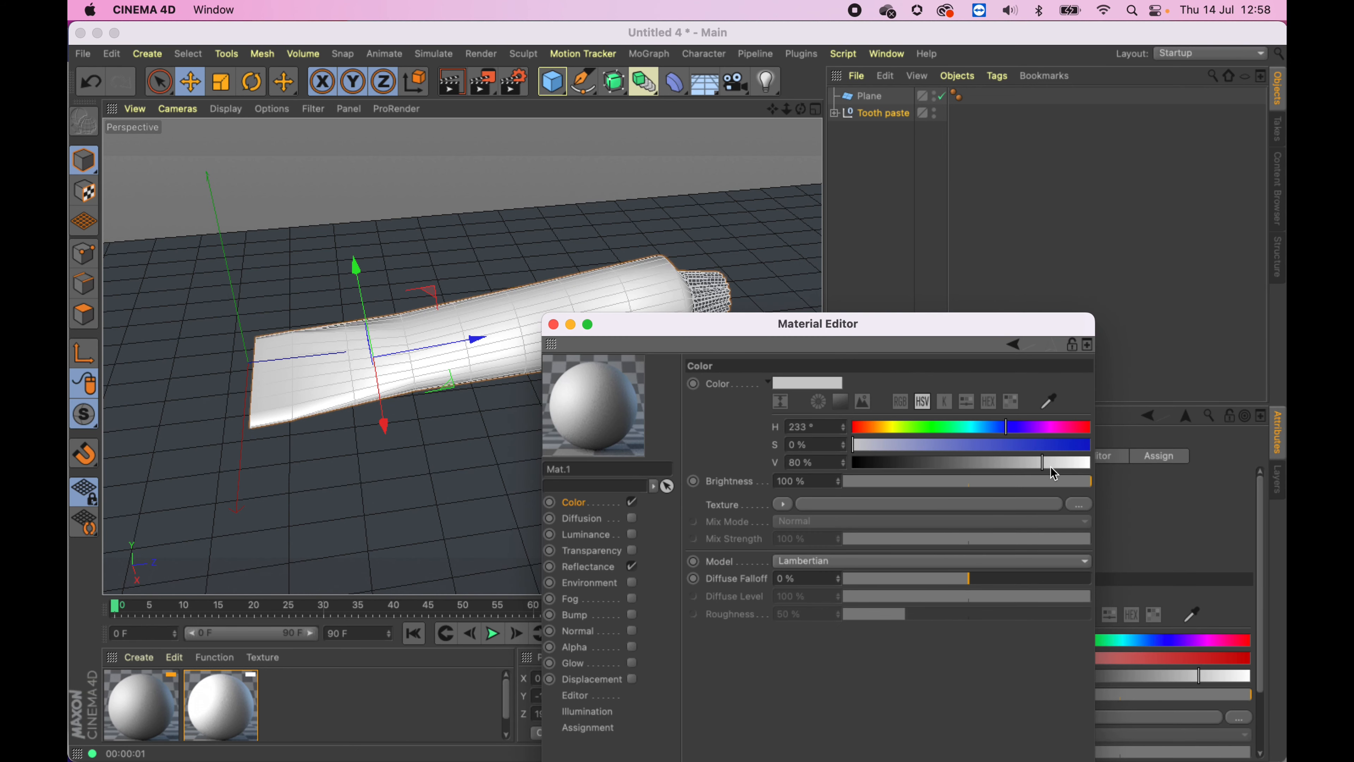
click(1088, 444)
click(1087, 463)
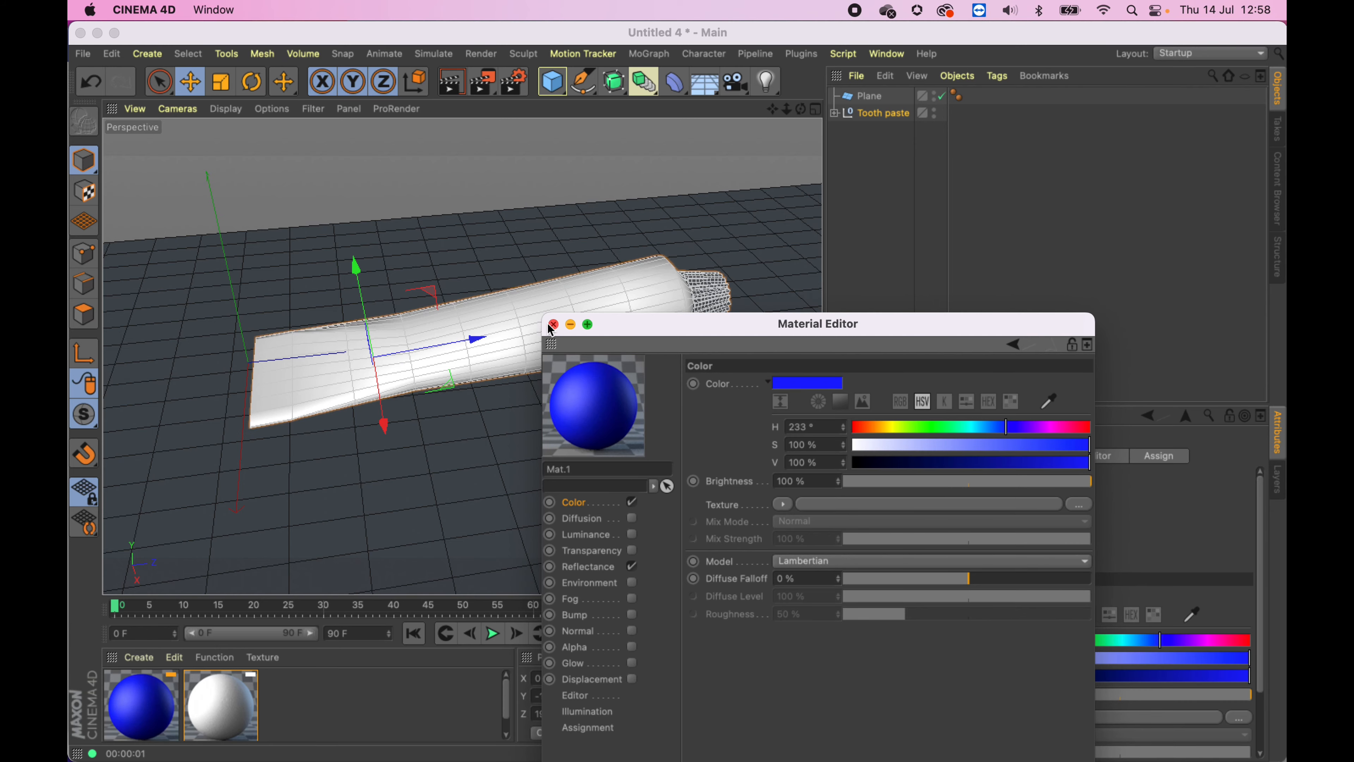
click(437, 389)
drag(143, 704, 565, 357)
- Render the perspective view and orbit and zoom around the tube to examine the coloured cap up close
key(super+r)
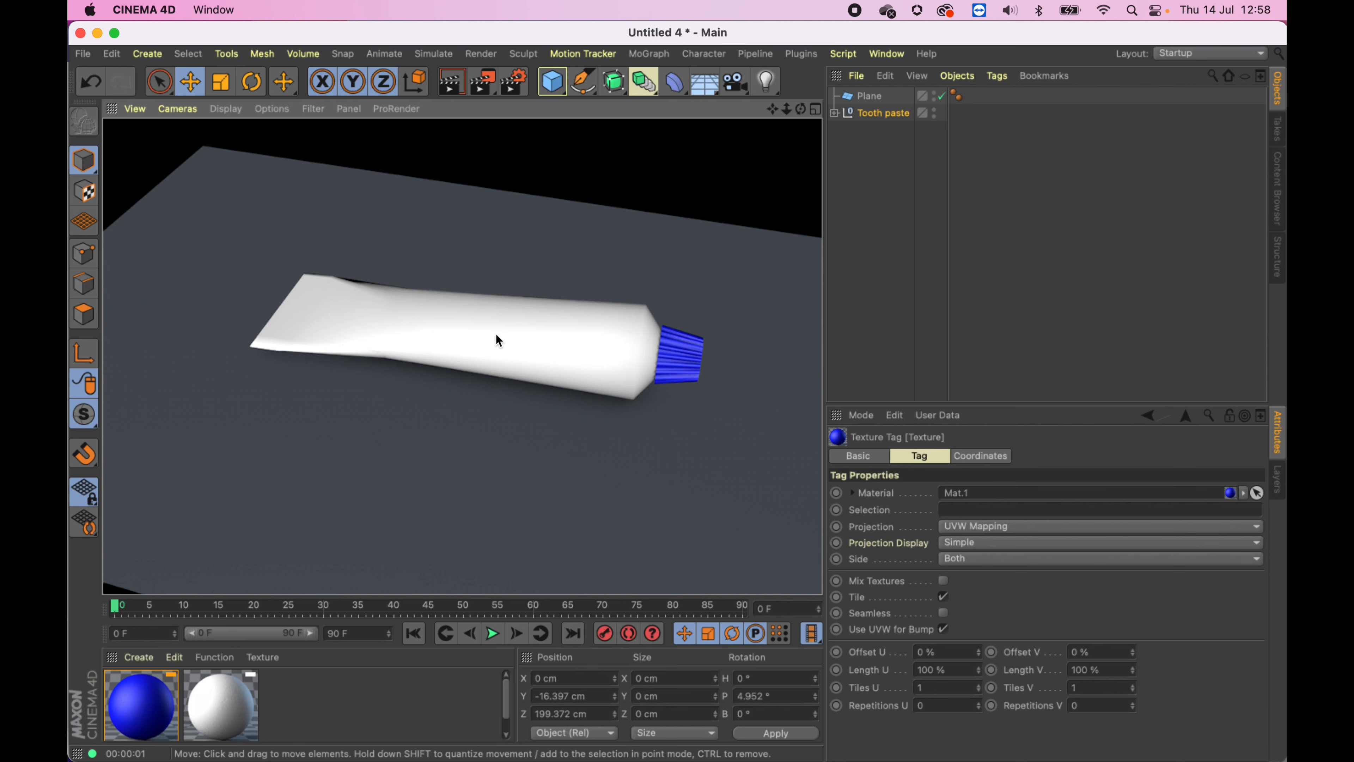
scroll(496, 333, up, 5)
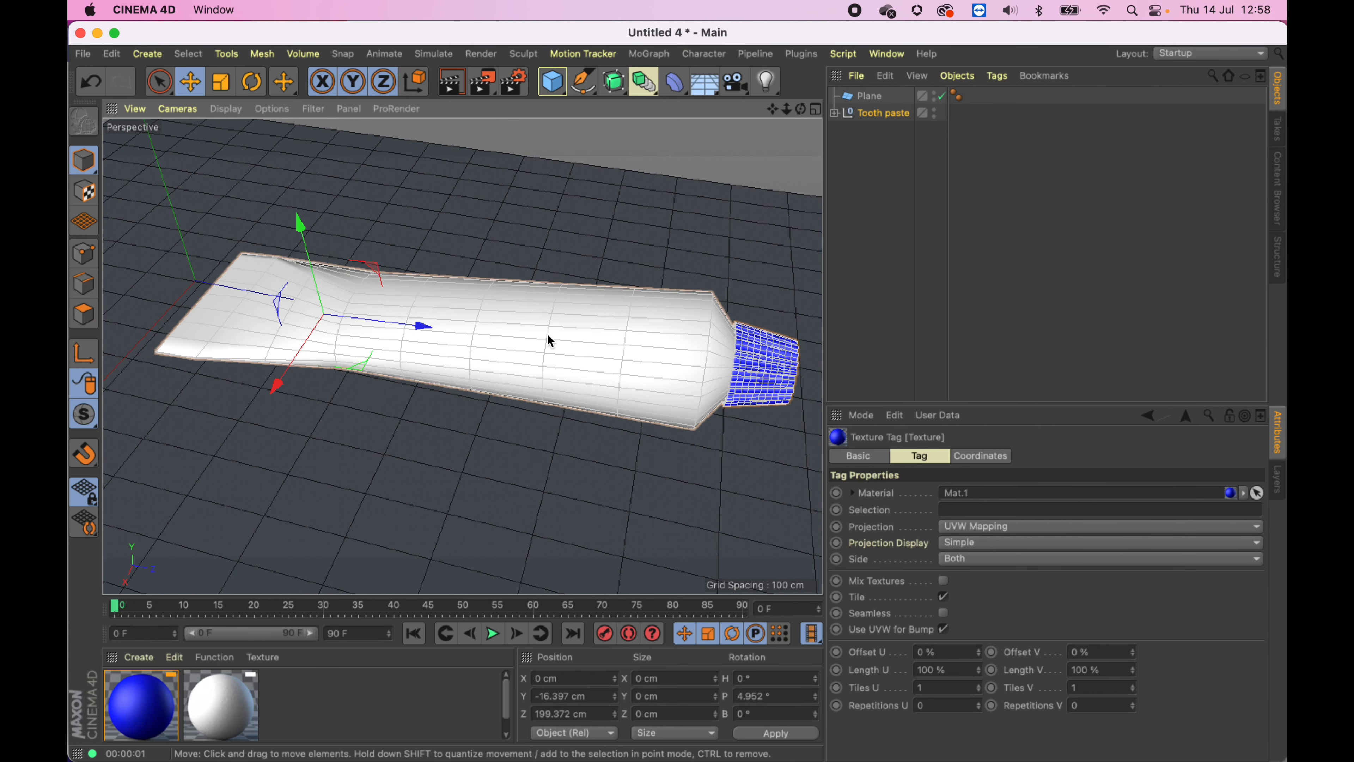
mouse_move(585, 415)
alt+mouse_down()
mouse_move(372, 355)
mouse_move(499, 357)
mouse_move(520, 378)
mouse_move(441, 398)
mouse_move(558, 426)
mouse_move(568, 408)
alt+mouse_up()
alt+middle_drag(363, 411, 450, 370)
alt+right_drag(449, 370, 501, 368)
alt+drag(476, 391, 711, 351)
alt+middle_drag(438, 372, 591, 334)
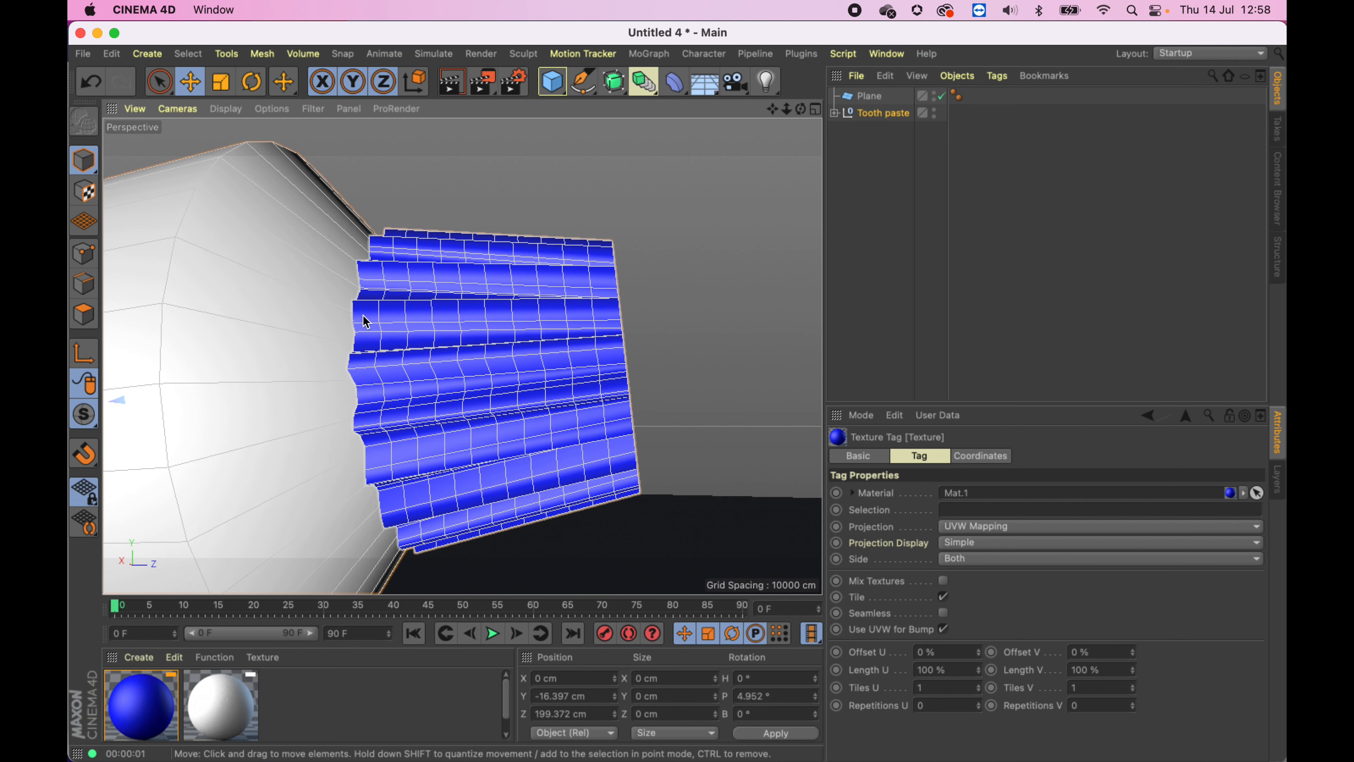
alt+right_drag(474, 330, 371, 351)
alt+middle_drag(426, 390, 656, 369)
alt+right_drag(604, 375, 505, 357)
alt+drag(505, 357, 505, 369)
alt+right_drag(506, 369, 581, 381)
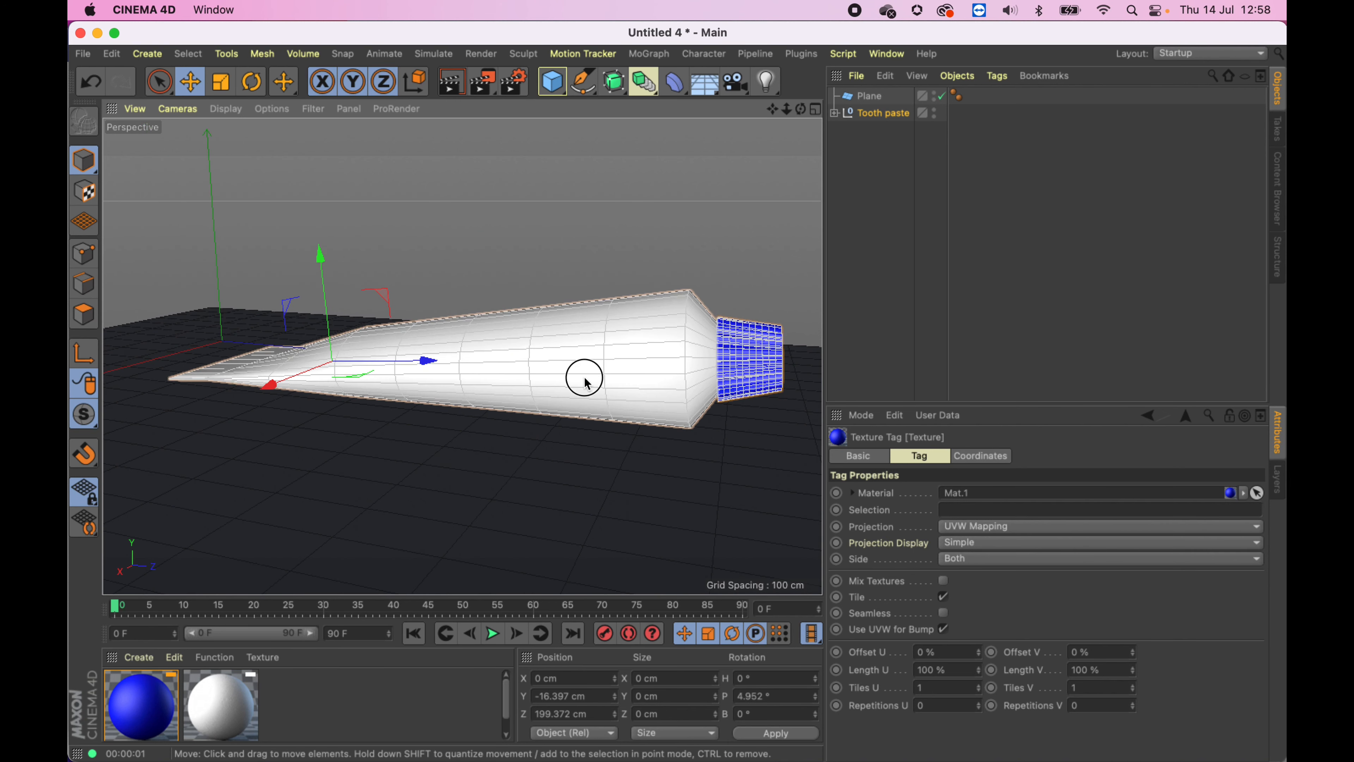
mouse_move(585, 381)
alt+mouse_down()
mouse_move(563, 381)
mouse_move(569, 366)
mouse_move(553, 387)
mouse_move(540, 382)
mouse_move(565, 357)
mouse_move(567, 381)
mouse_move(541, 392)
mouse_move(577, 375)
alt+mouse_up()
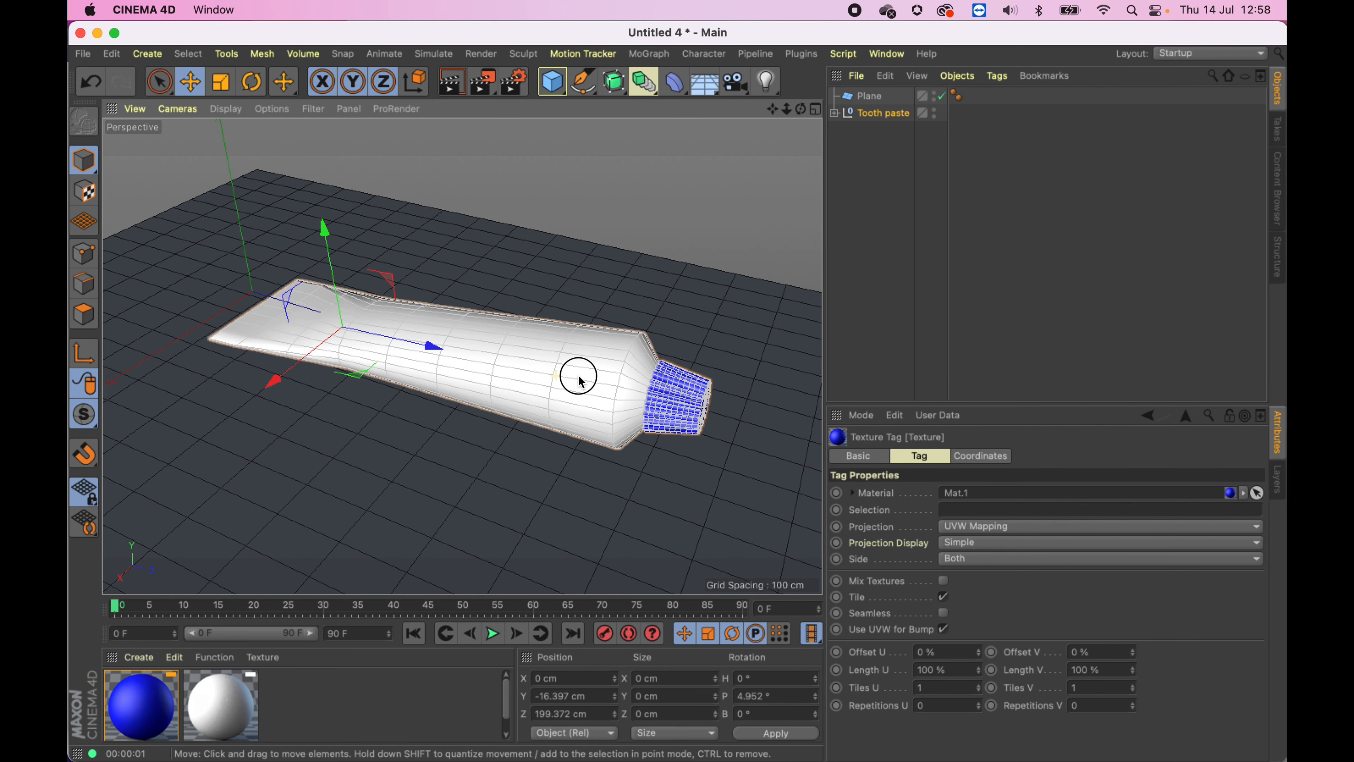
- Expand the Tooth paste group to inspect the settings of both lofts, then render the perspective view again
click(835, 113)
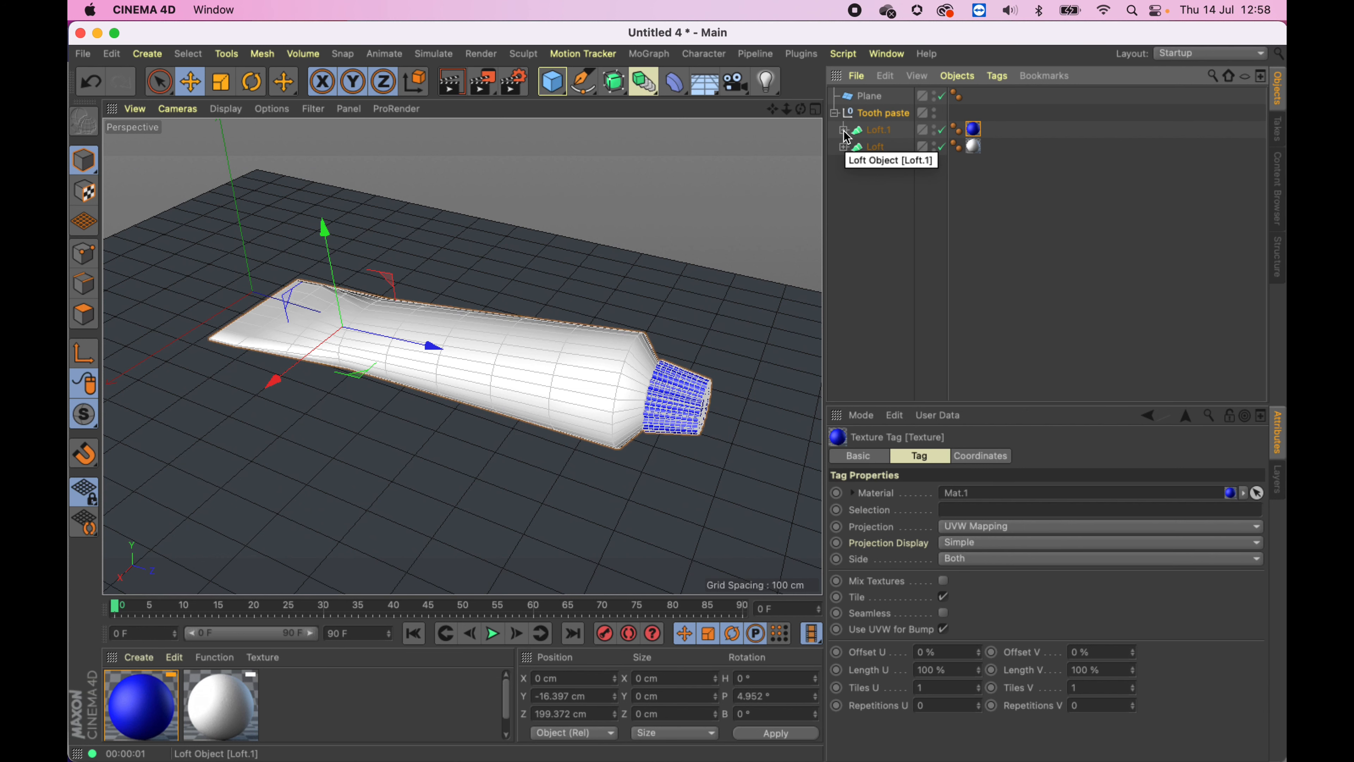
click(879, 133)
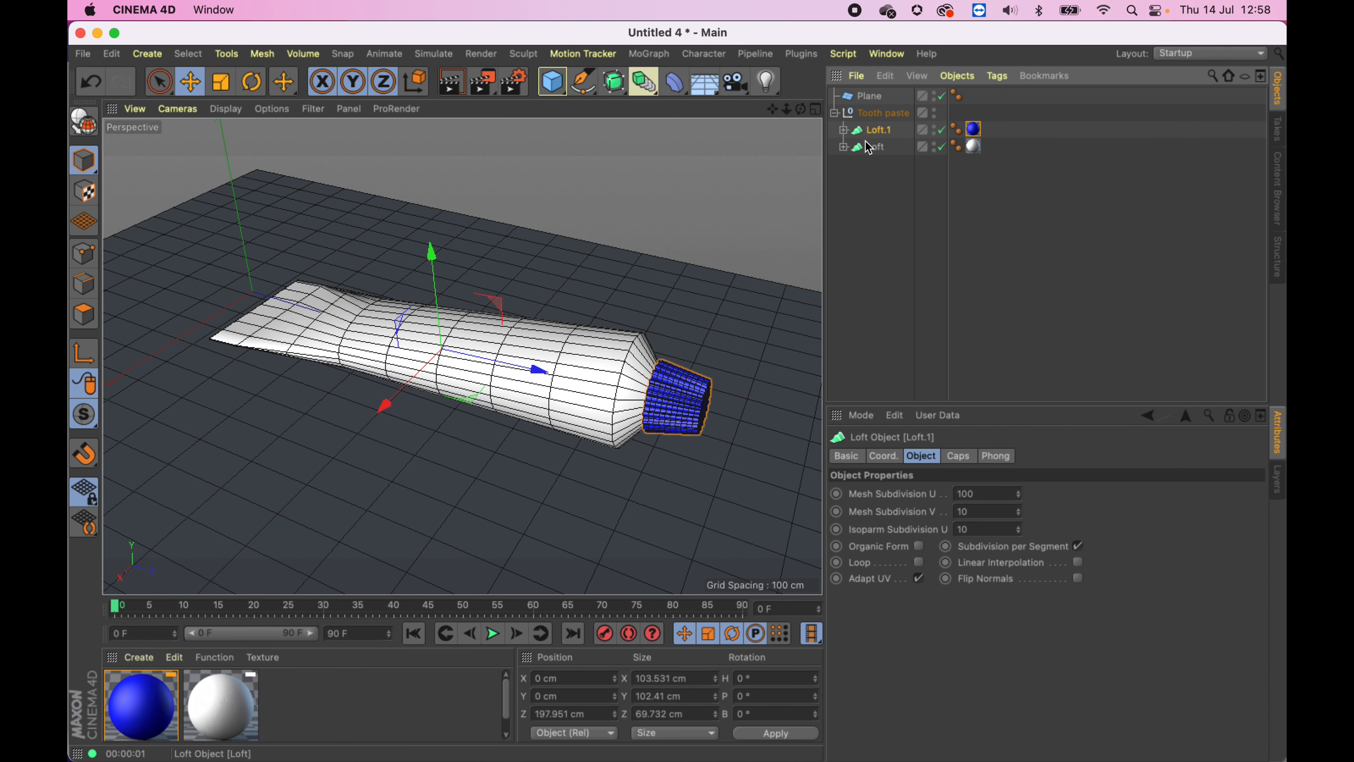
click(876, 148)
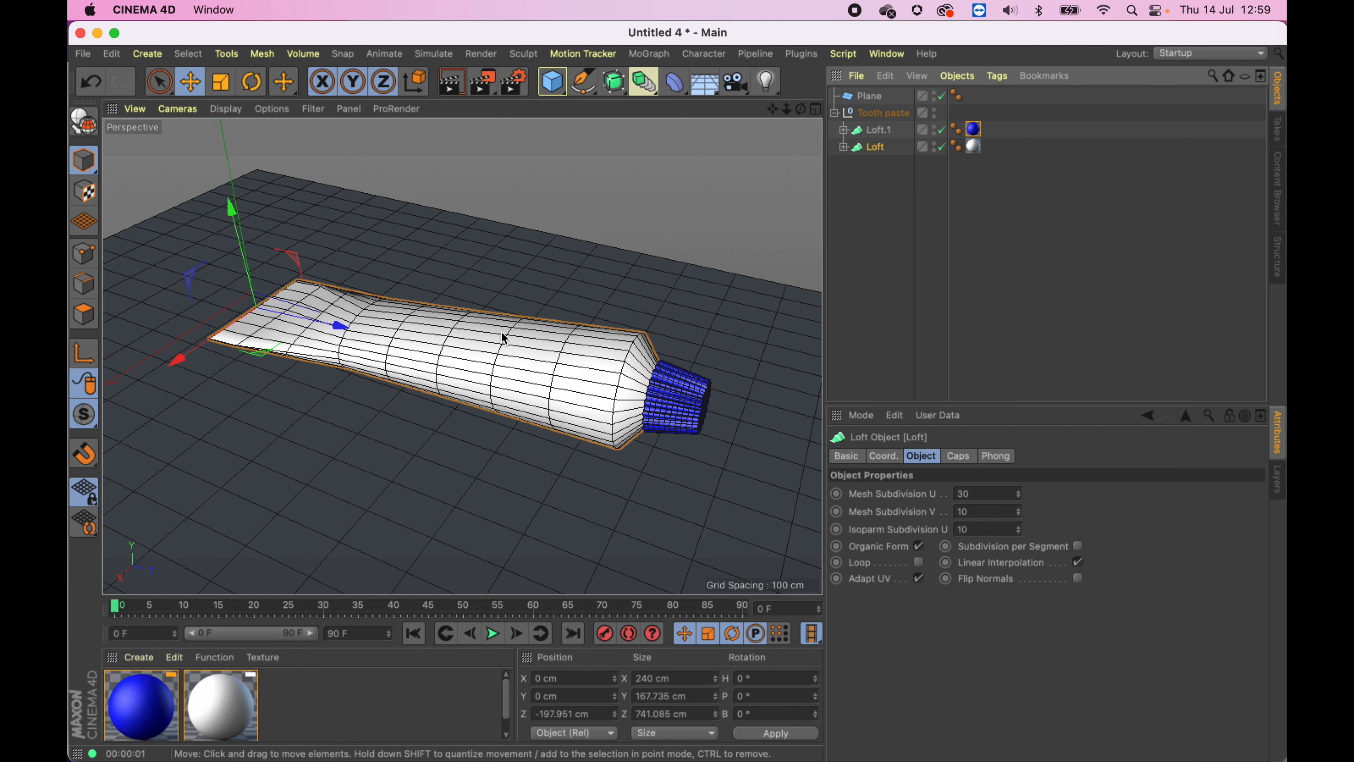
alt+middle_drag(474, 408, 495, 388)
key(super+r)
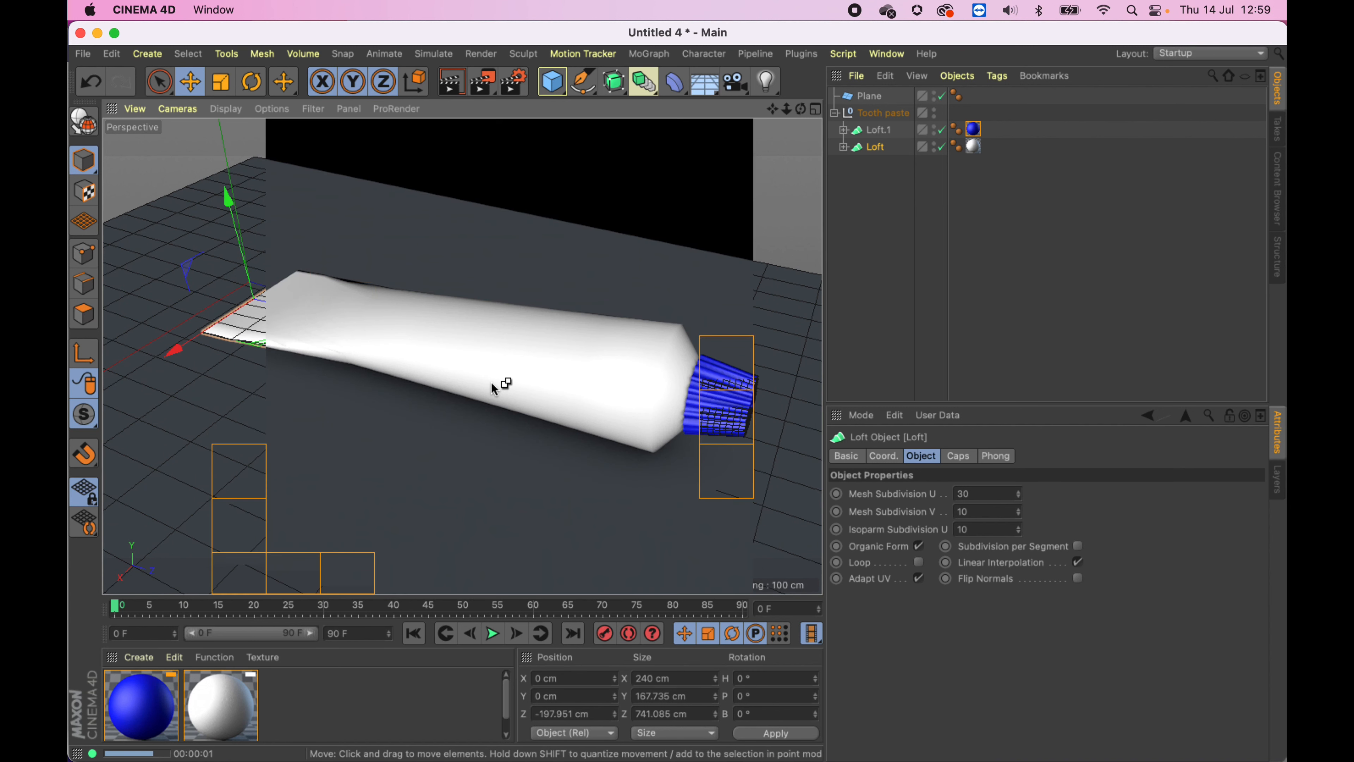